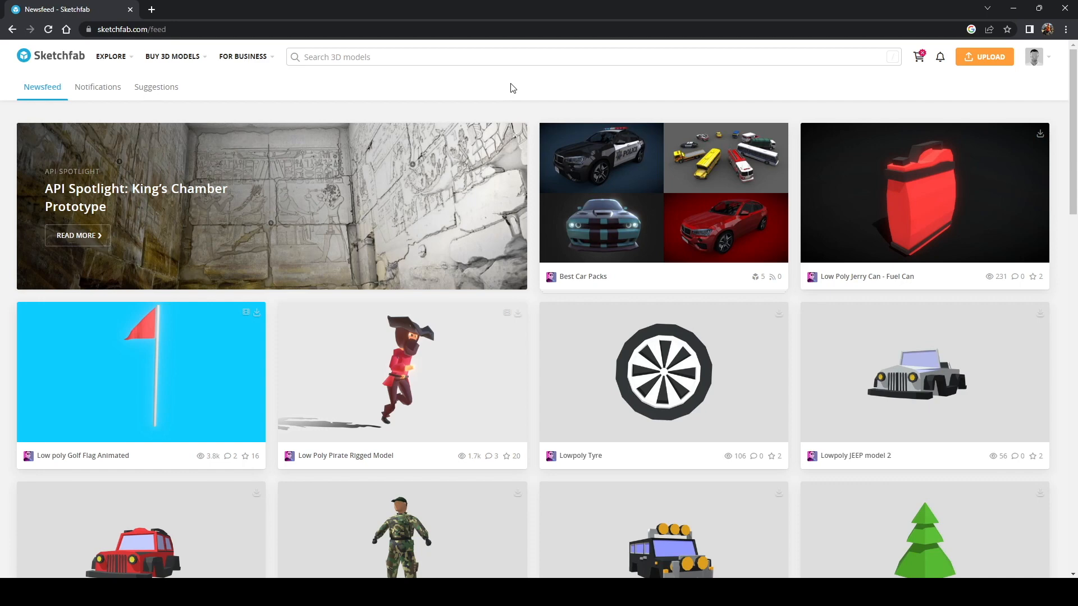
# - Look over the files already collected in the Free 3D Models folder in File Explorer
pyautogui.click(433, 592)
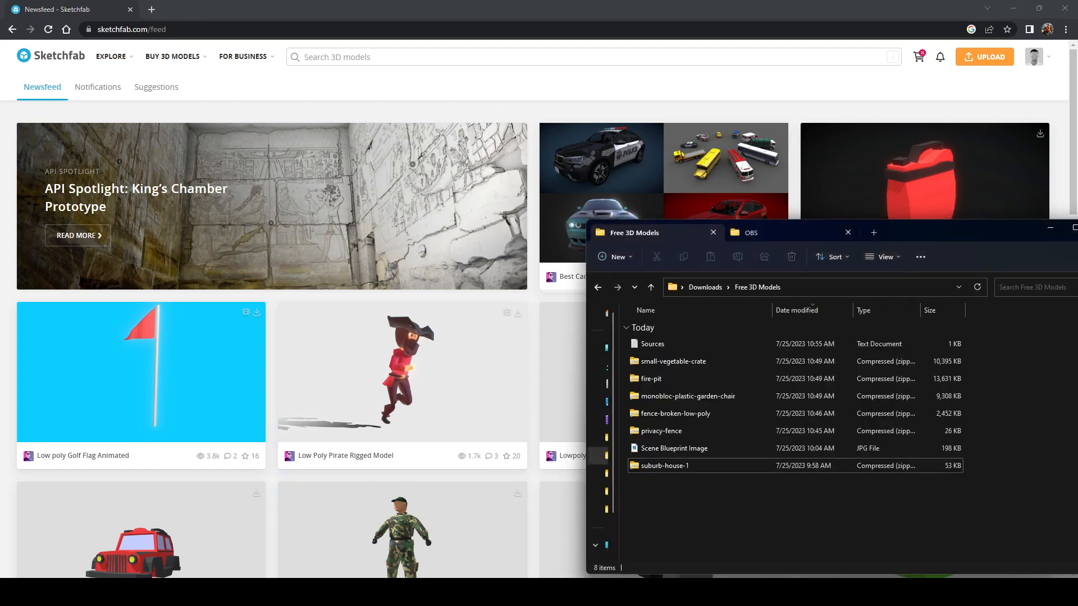
pyautogui.moveTo(693, 507); pyautogui.dragTo(756, 507)
# - Switch to Sketchfab's model search, limit it to downloadable models, and review the licence options
pyautogui.click(510, 56)
pyautogui.click(493, 56)
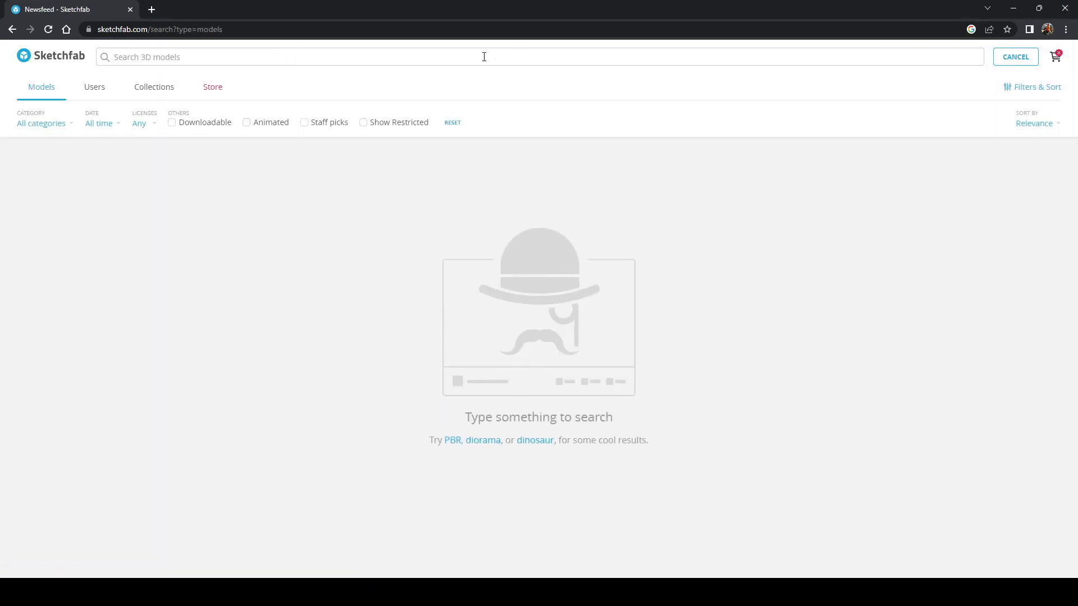
pyautogui.click(173, 123)
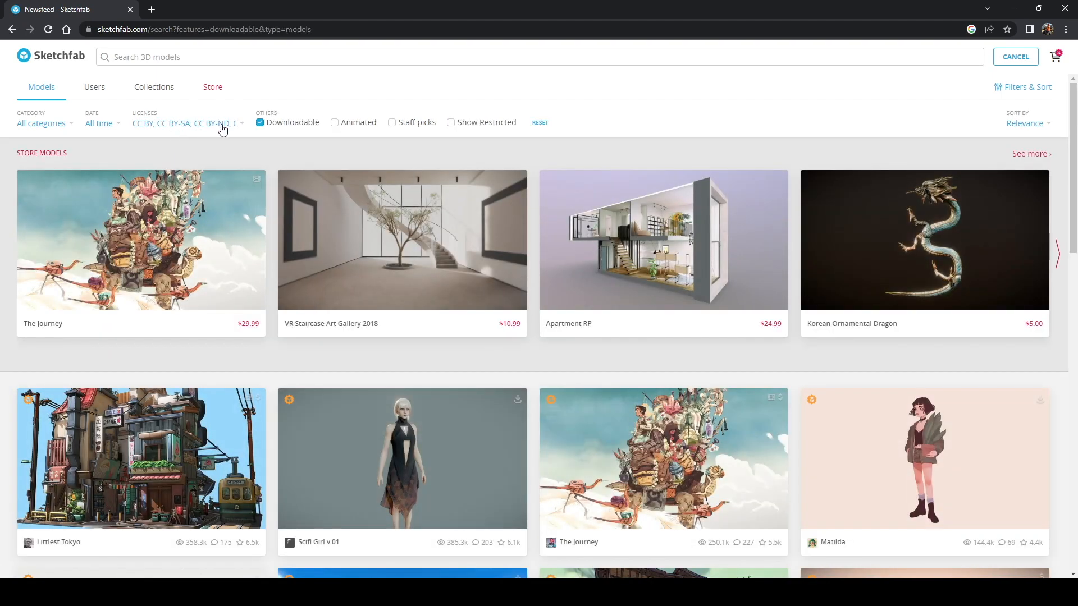
pyautogui.click(227, 126)
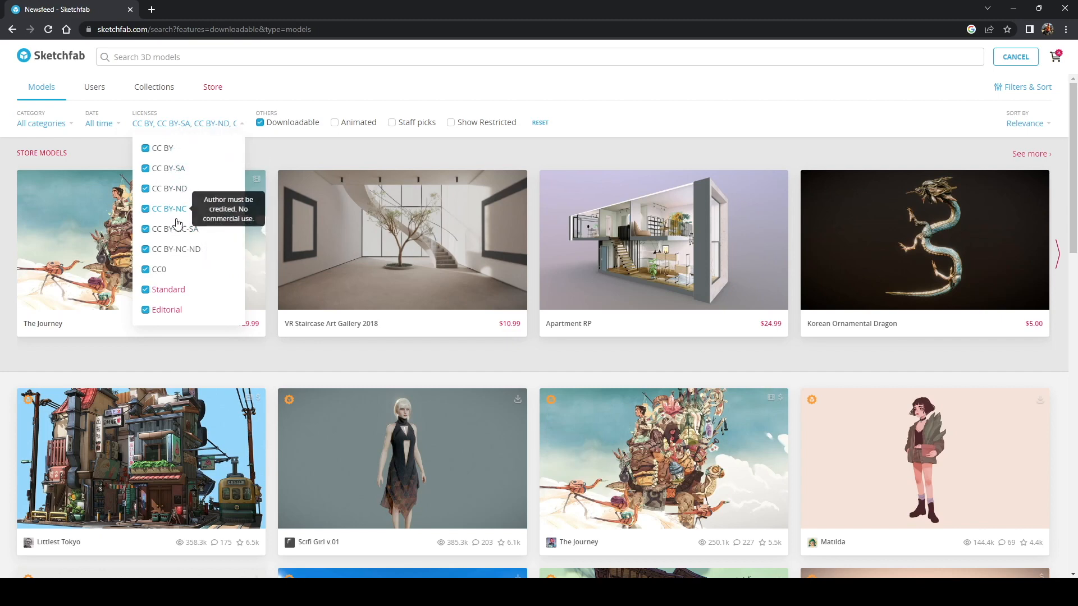
pyautogui.click(289, 79)
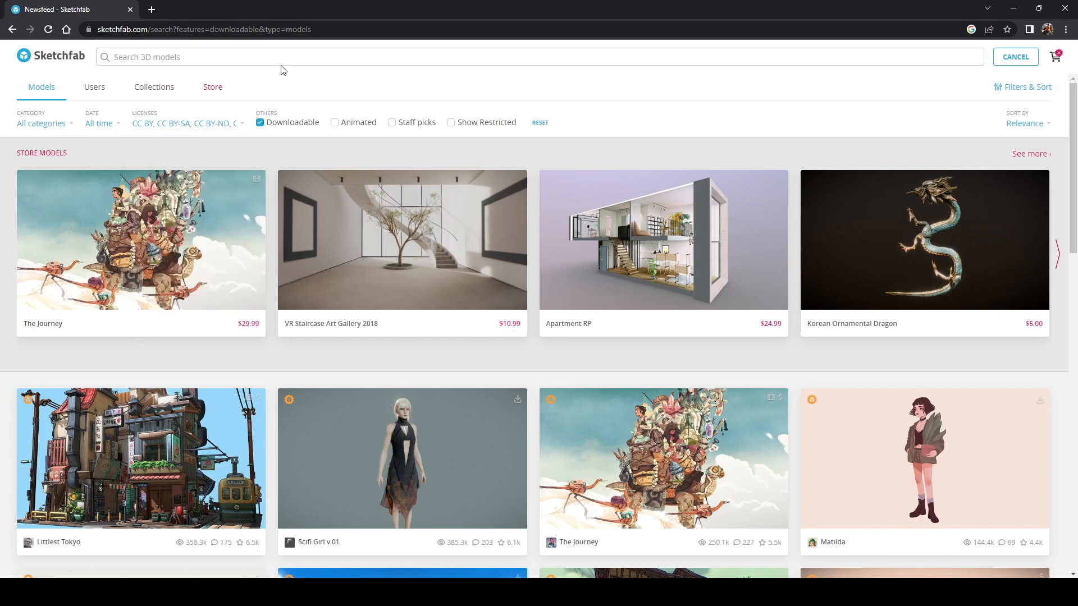
# - Search the downloadable models for "picnic table" and browse the results
pyautogui.click(281, 56)
pyautogui.write('picnic table')
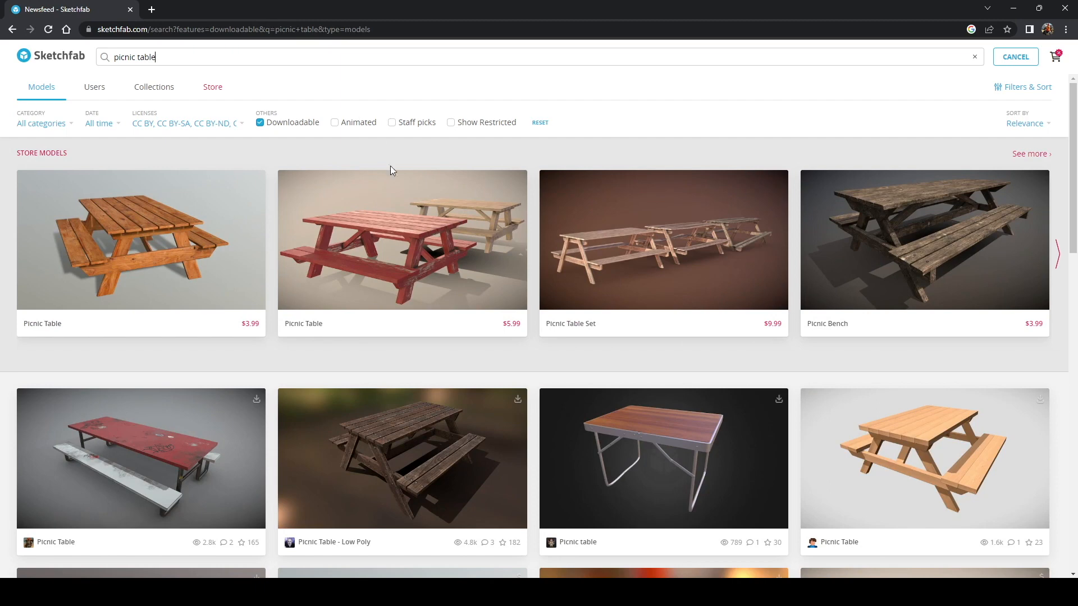
pyautogui.scroll(-1, 544, 364)
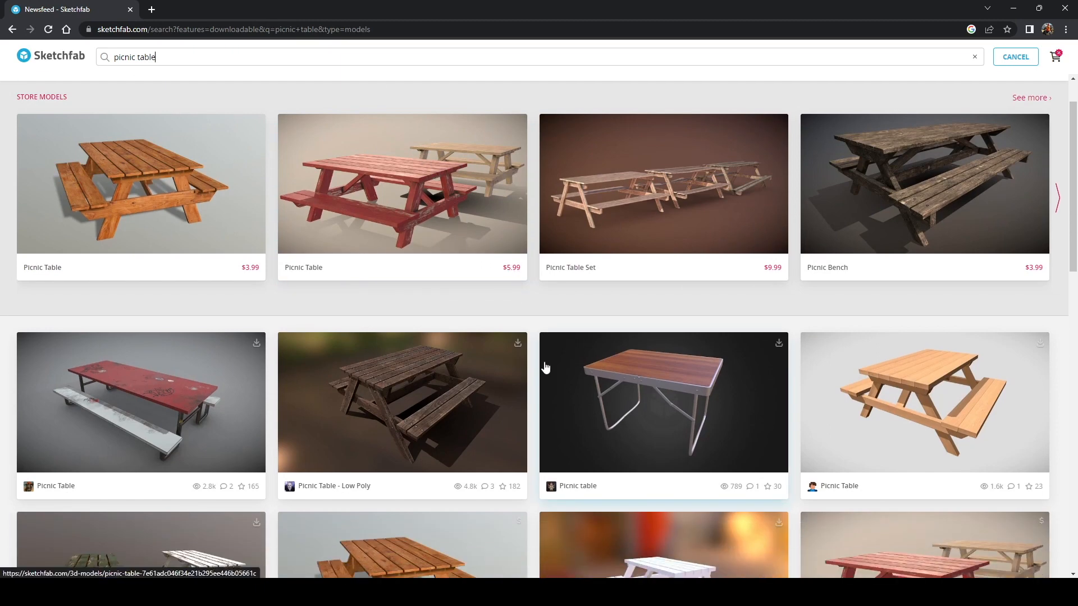
pyautogui.scroll(-3, 544, 366)
pyautogui.scroll(-1, 534, 359)
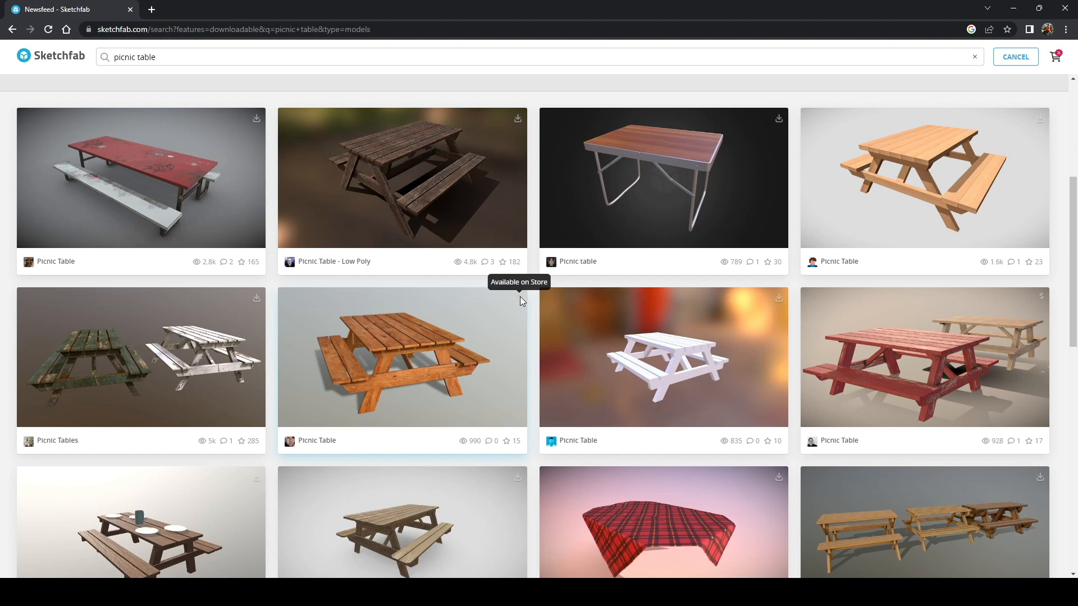
# - Check the page of the orange paid Picnic Table model and return to the search results
pyautogui.click(503, 325)
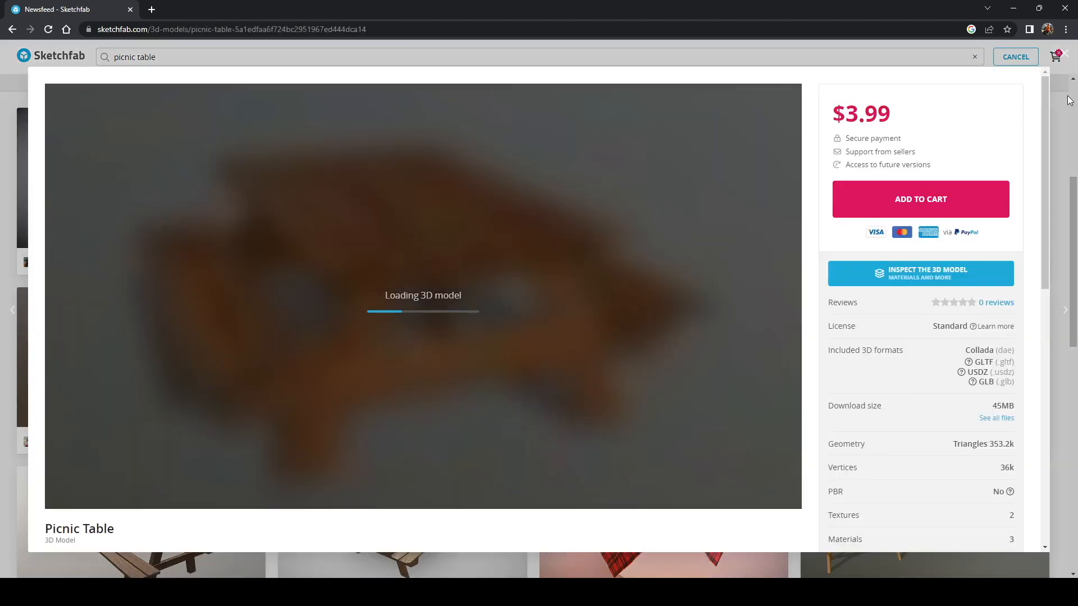
pyautogui.click(1069, 99)
pyautogui.scroll(3, 543, 286)
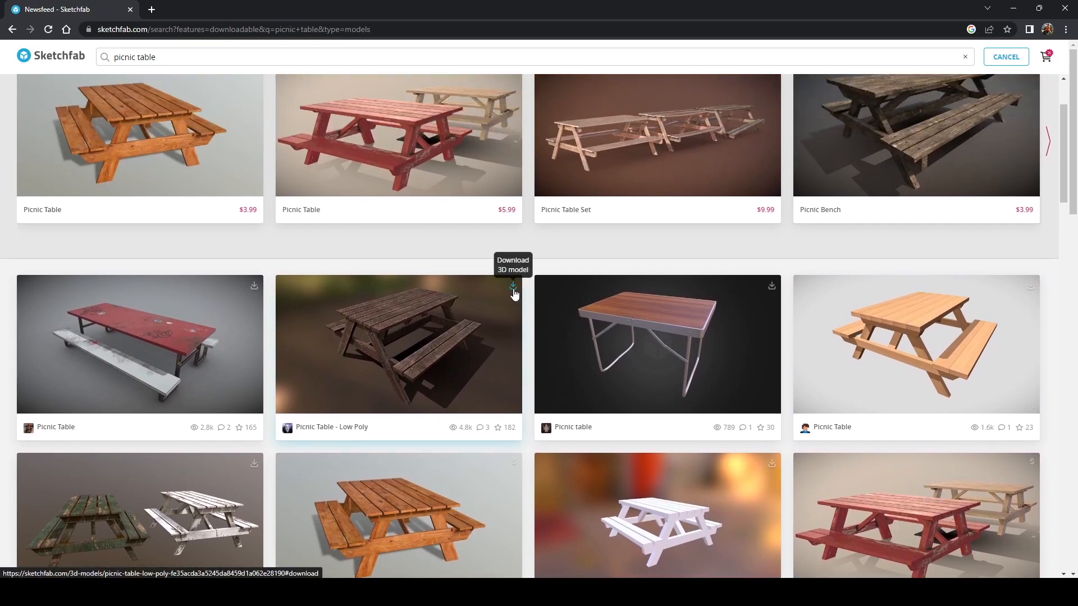
# - Inspect the Picnic Table - Low Poly model in its 3D viewer and return to the search results
pyautogui.click(410, 317)
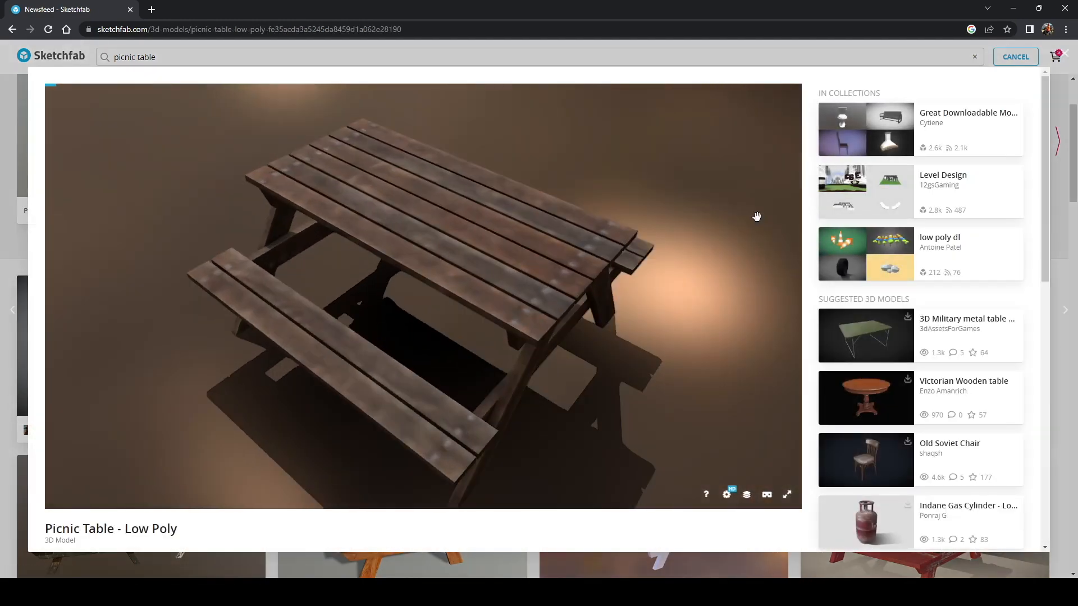
pyautogui.moveTo(756, 216); pyautogui.dragTo(432, 247)
pyautogui.click(1064, 53)
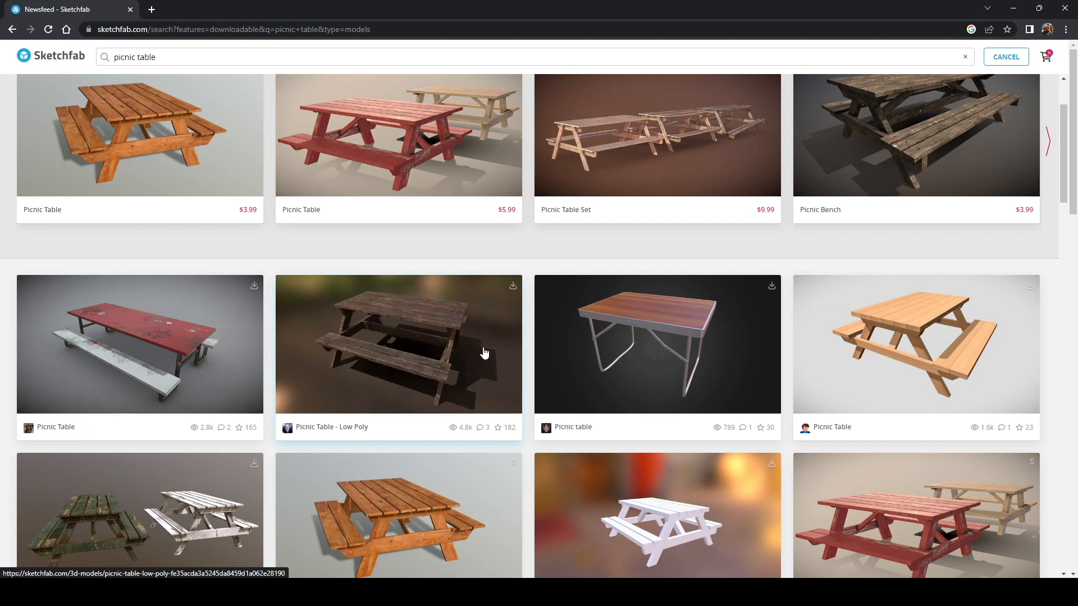
# - Open the download options of the Picnic Table - Low Poly model and copy its creator credits
pyautogui.click(398, 332)
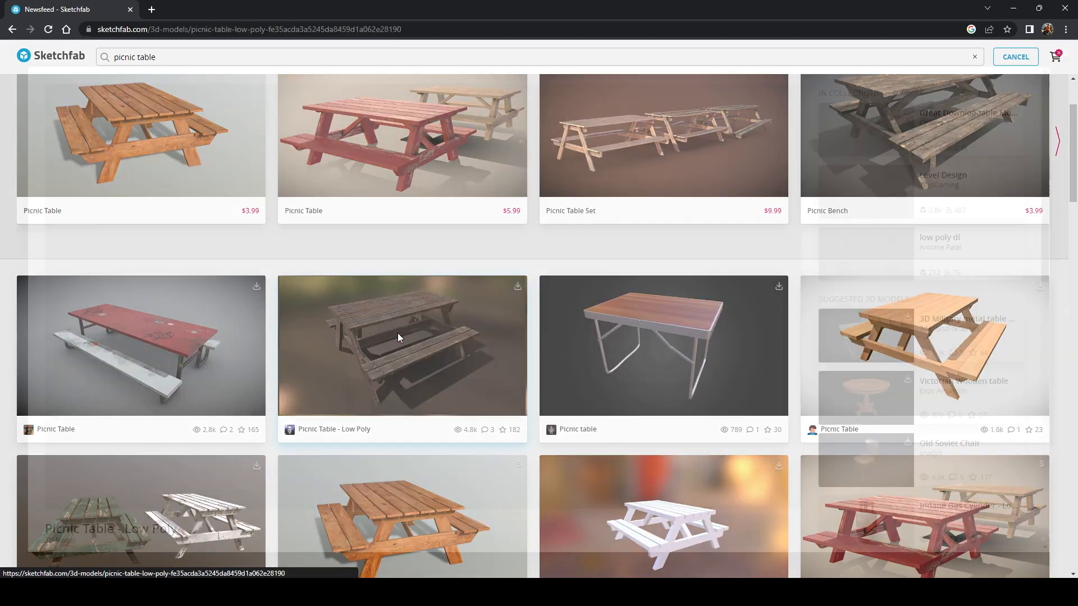
pyautogui.scroll(-3, 794, 264)
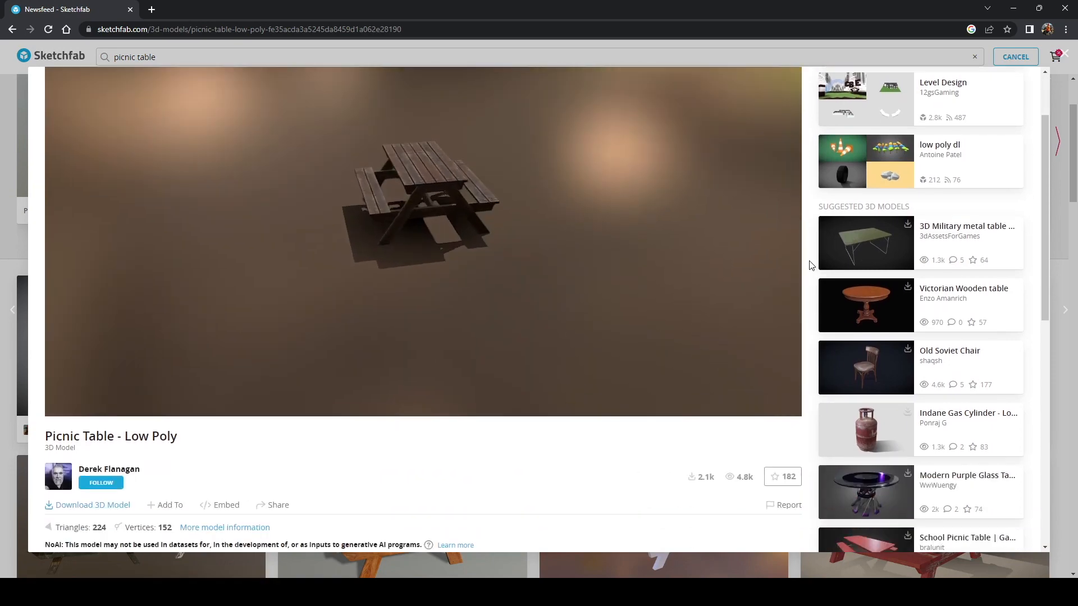
pyautogui.scroll(-2, 440, 392)
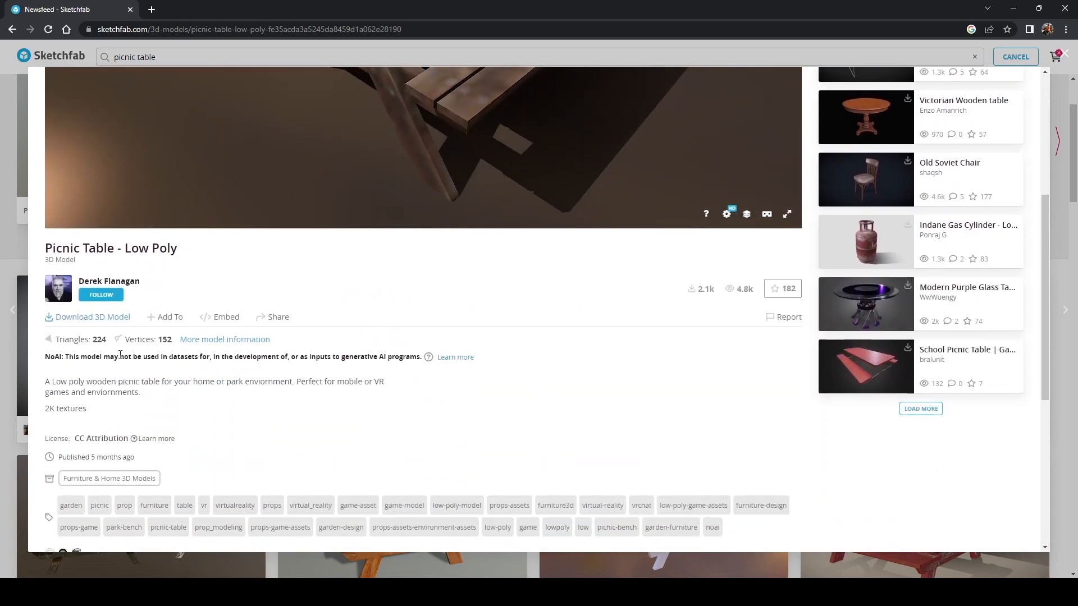
pyautogui.click(71, 317)
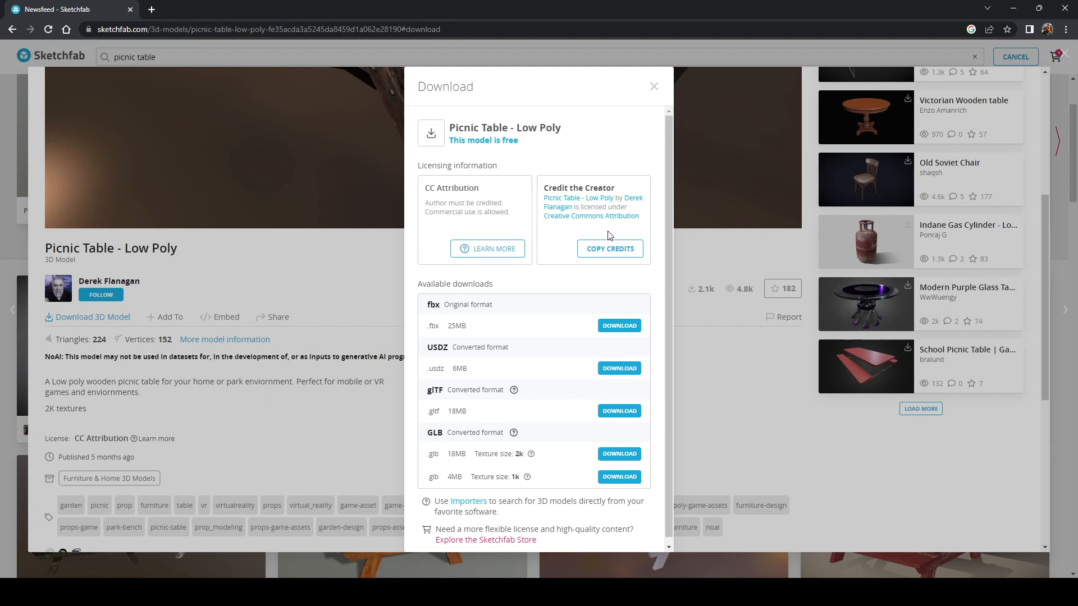
pyautogui.click(614, 249)
# - Open the Sources text file from the Free 3D Models folder and return to the picnic table's download options
pyautogui.click(618, 592)
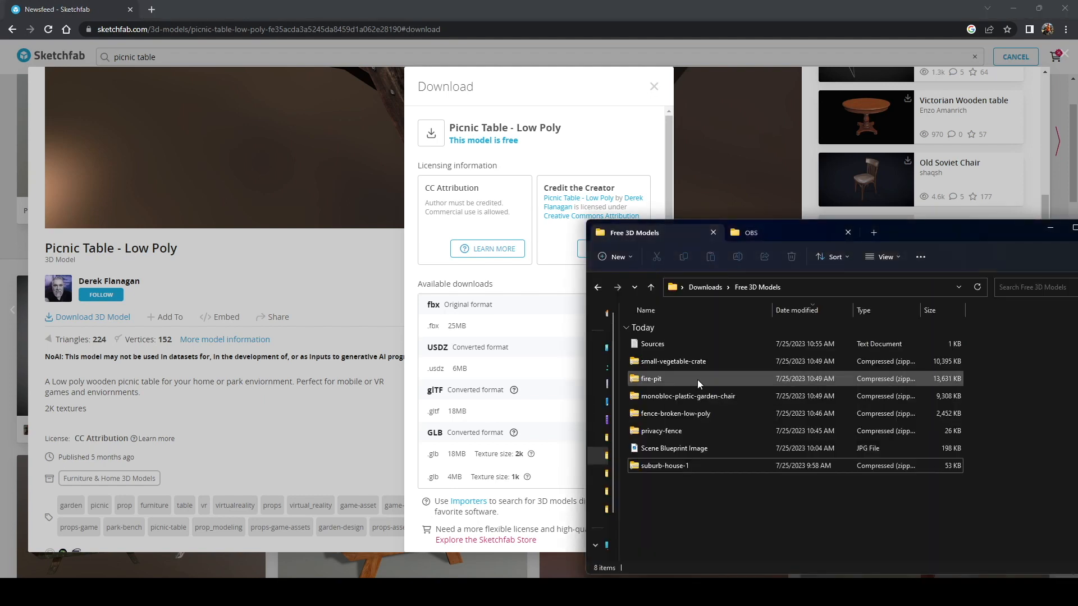
pyautogui.doubleClick(675, 345)
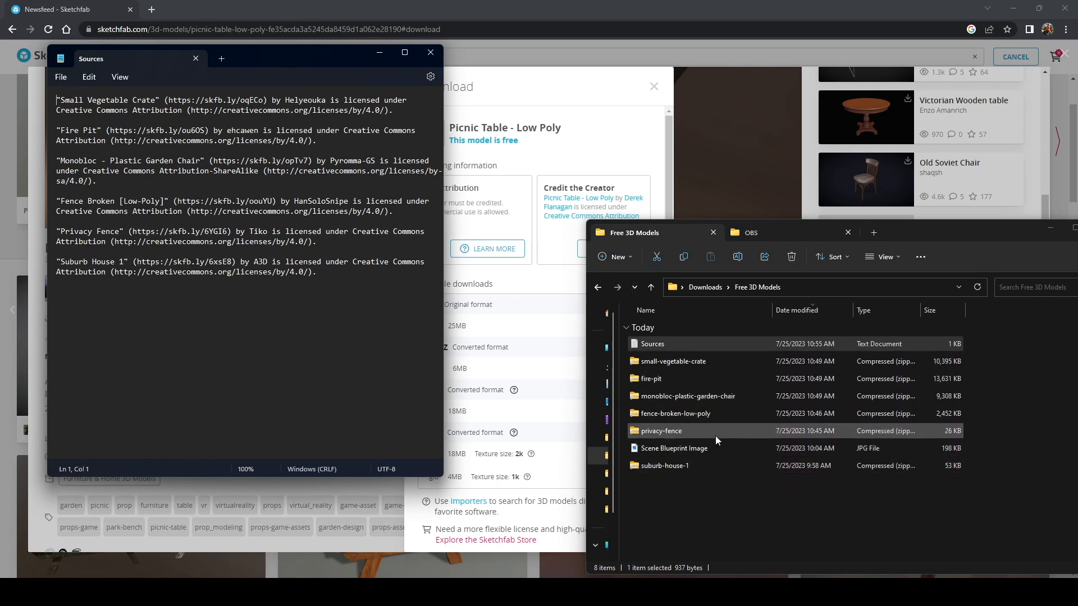
pyautogui.click(566, 246)
pyautogui.click(610, 253)
# - Review the Small Vegetable Crate credit entry in the Sources file as an attribution example
pyautogui.moveTo(402, 592)
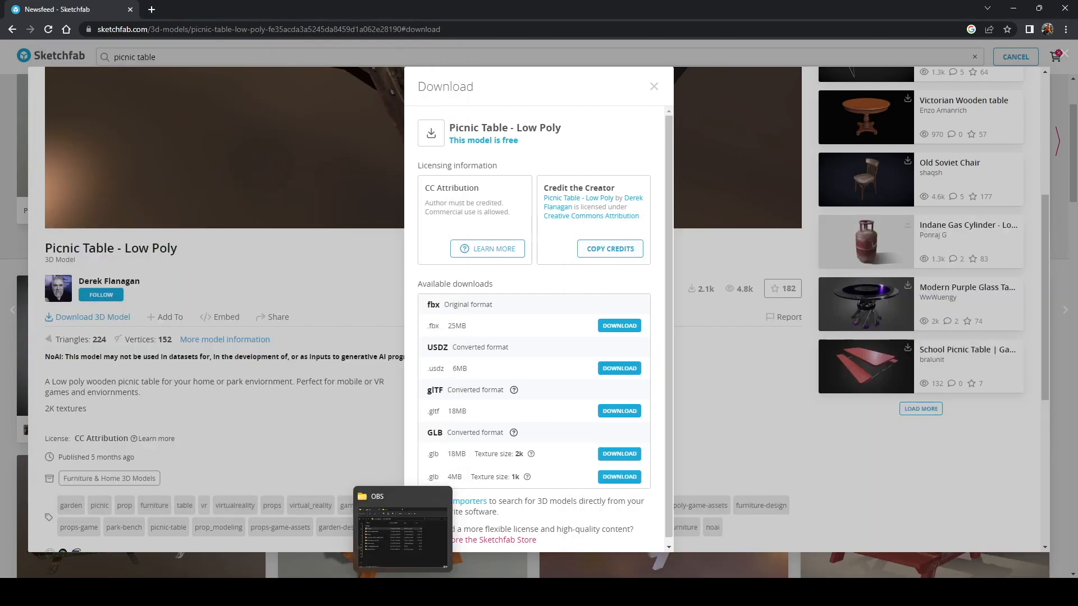
pyautogui.click(402, 536)
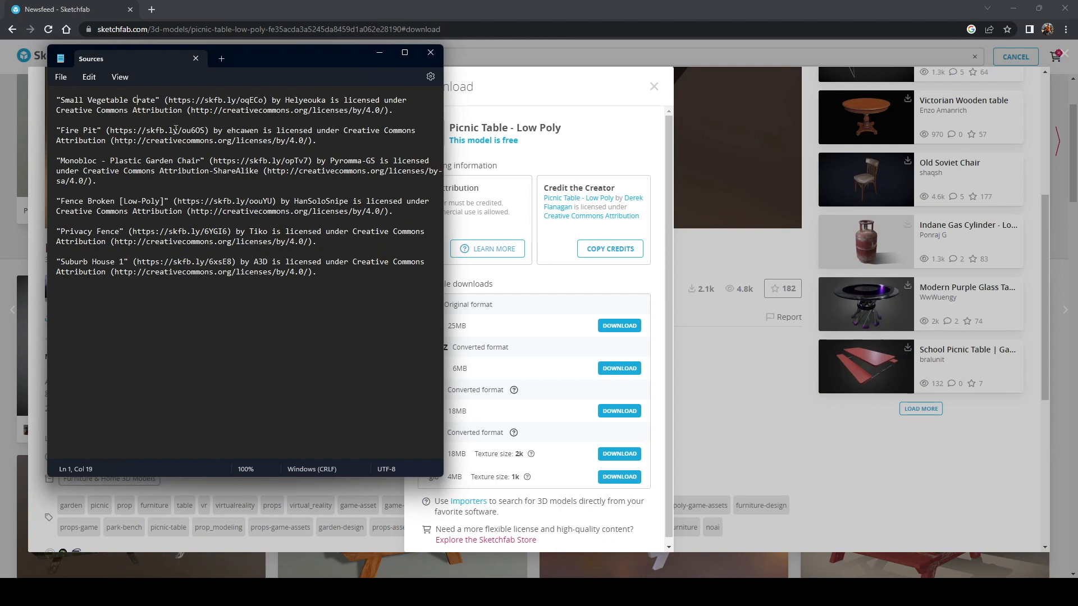
pyautogui.moveTo(62, 96); pyautogui.dragTo(395, 112)
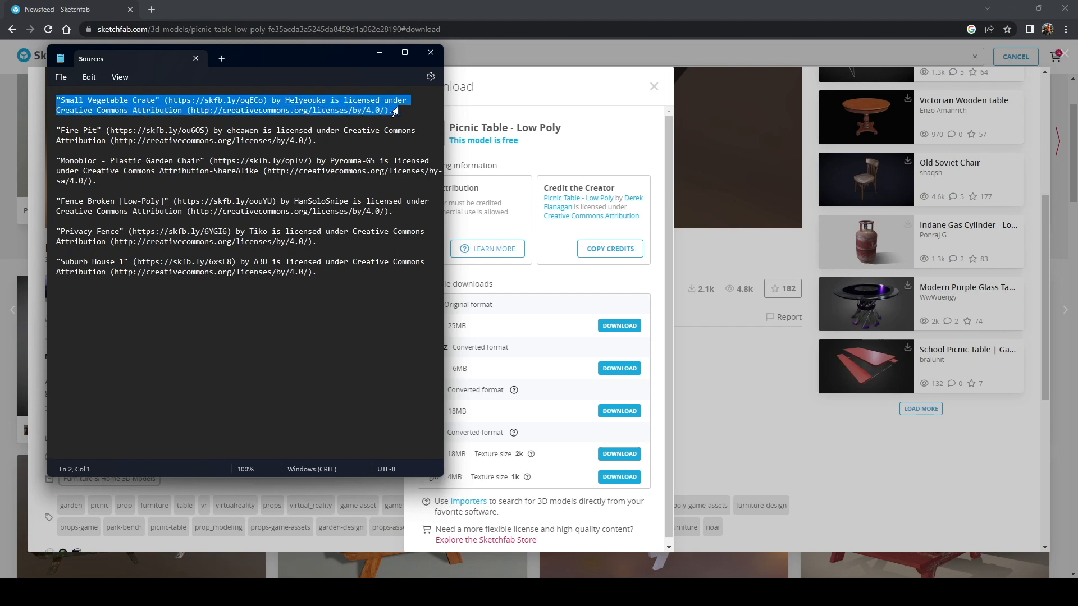
pyautogui.click(402, 111)
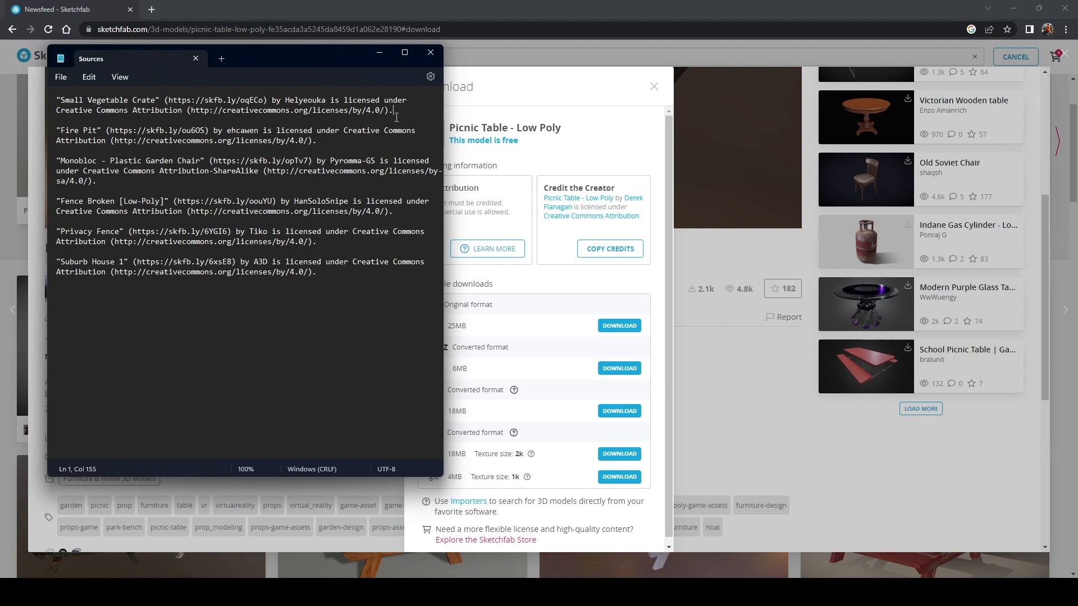
pyautogui.click(557, 106)
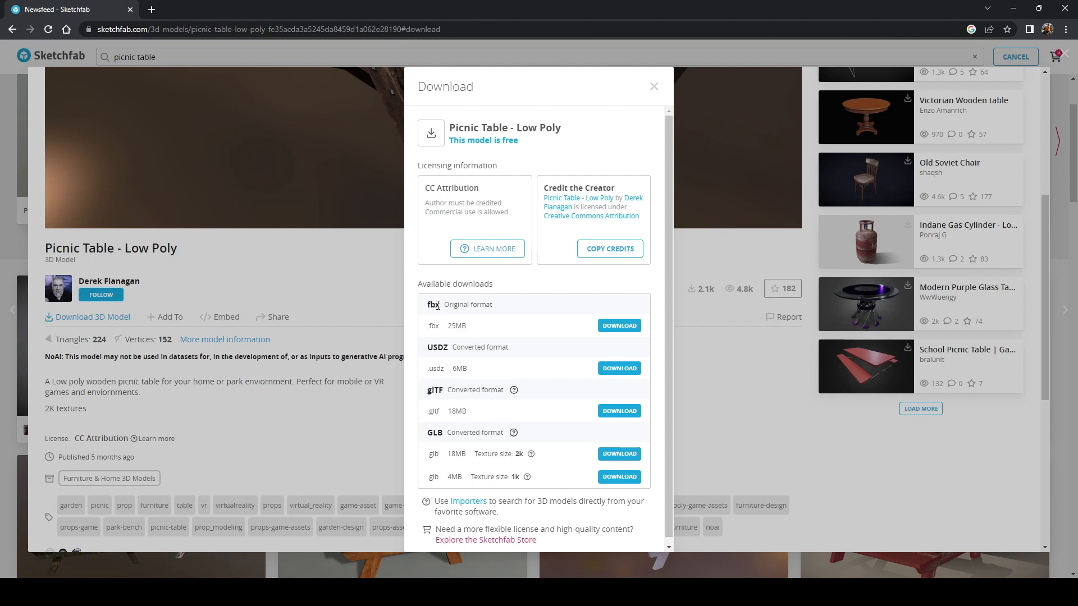
# - Download Picnic Table - Low Poly in its original FBX format and return to the search results
pyautogui.scroll(-1, 481, 396)
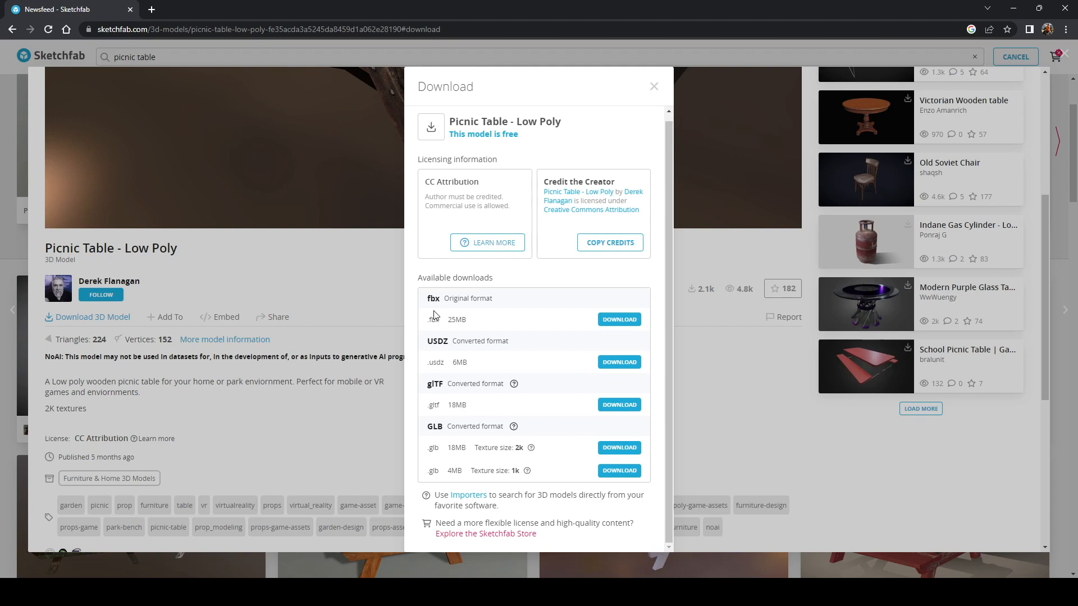
pyautogui.click(619, 320)
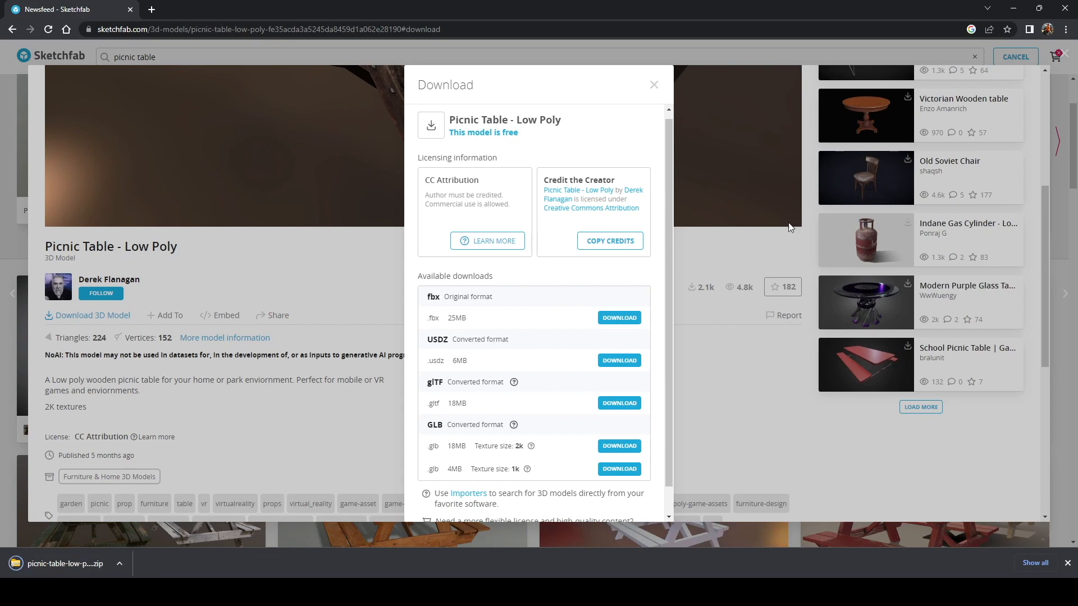
pyautogui.click(813, 247)
pyautogui.scroll(5, 797, 255)
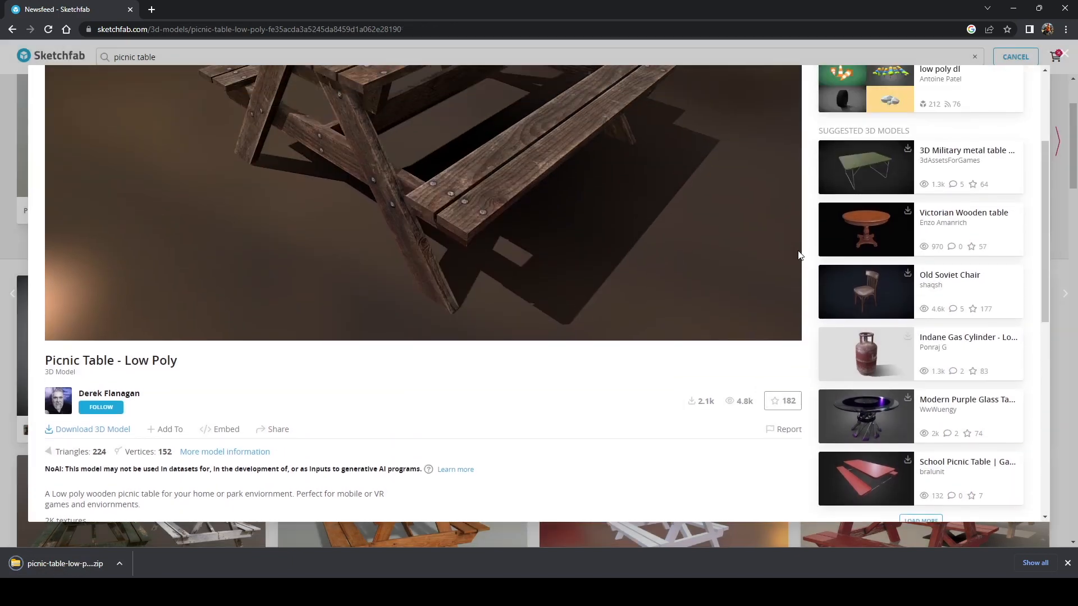
pyautogui.click(764, 48)
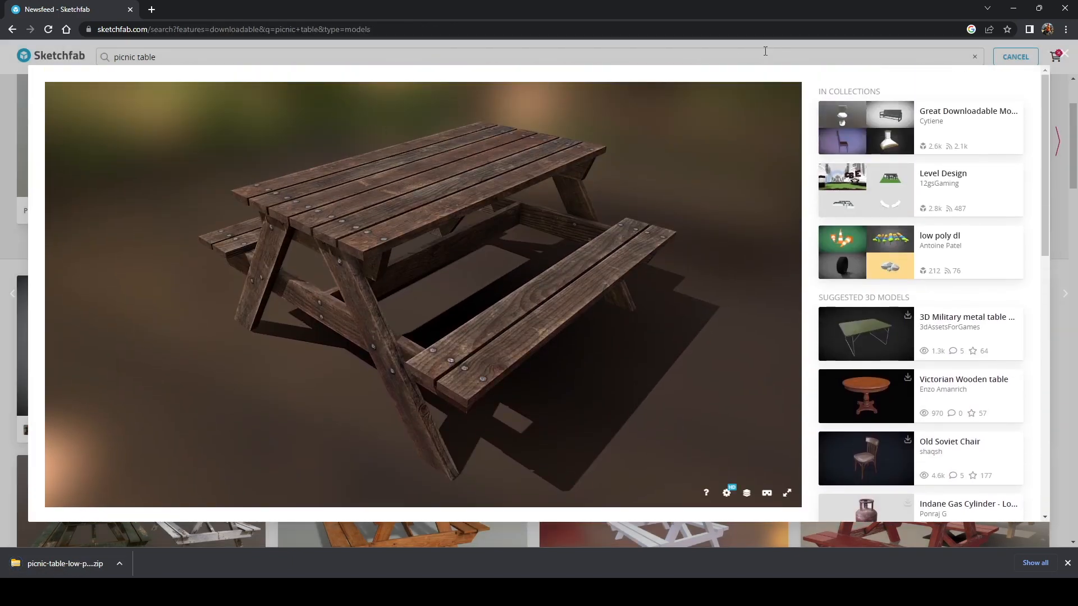
# - Search the downloadable models for "dog house" and browse the results
pyautogui.click(379, 57)
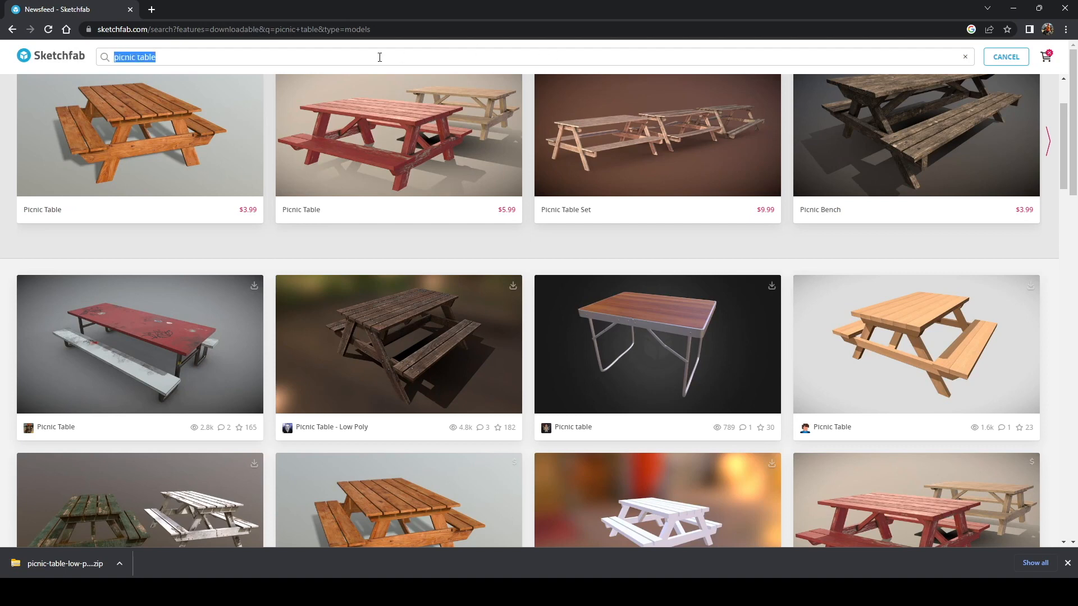
pyautogui.write('dog house')
pyautogui.press('Return')
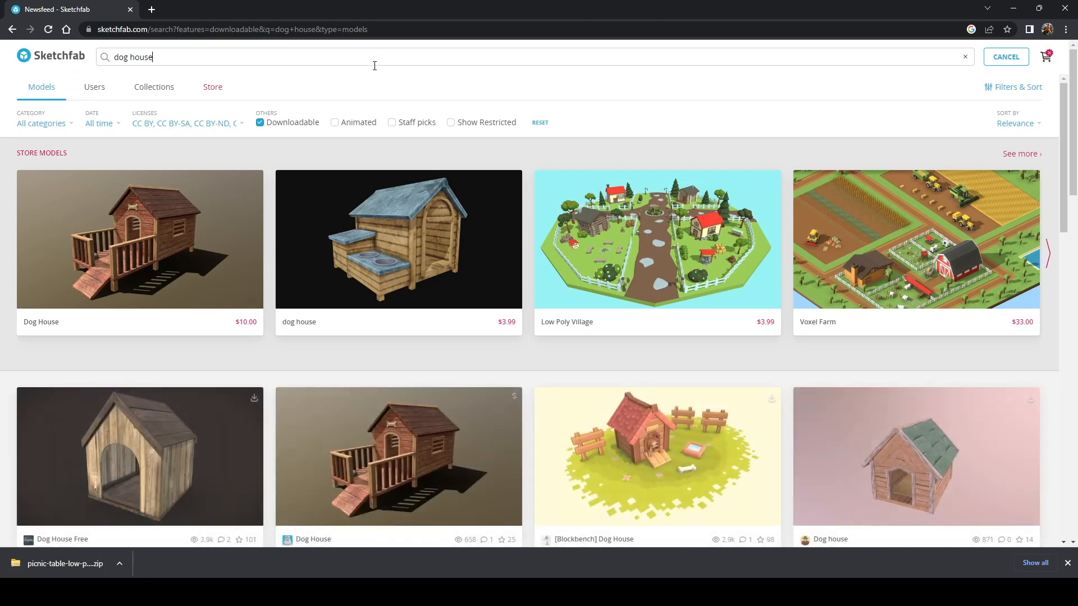
pyautogui.scroll(-3, 527, 163)
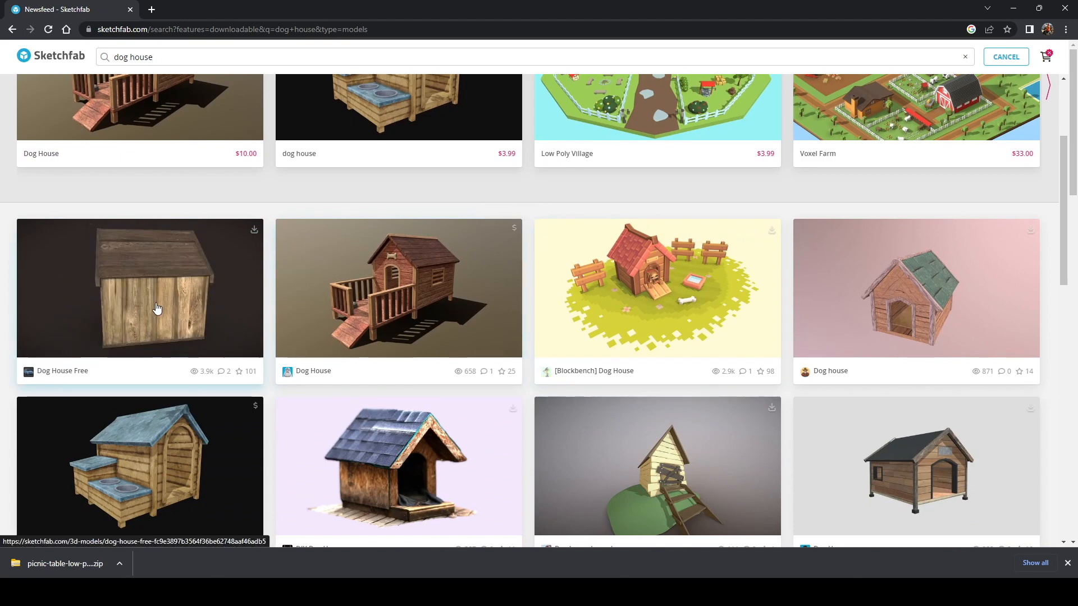
# - Inspect the Dog House Free model, open its download options, and copy its creator credits
pyautogui.click(82, 300)
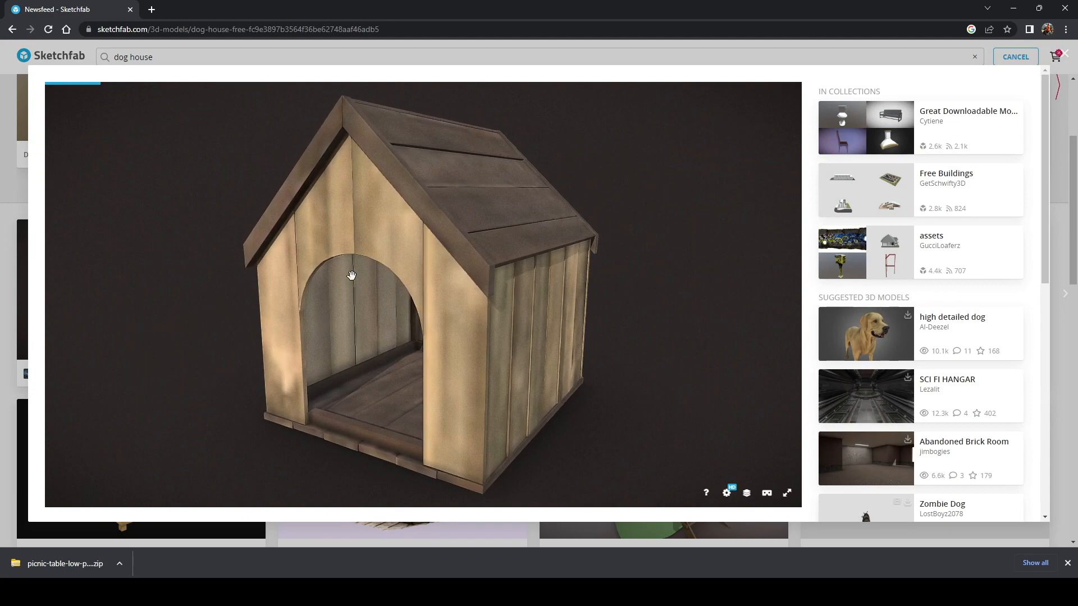
pyautogui.moveTo(265, 247); pyautogui.dragTo(457, 300)
pyautogui.scroll(-3, 809, 244)
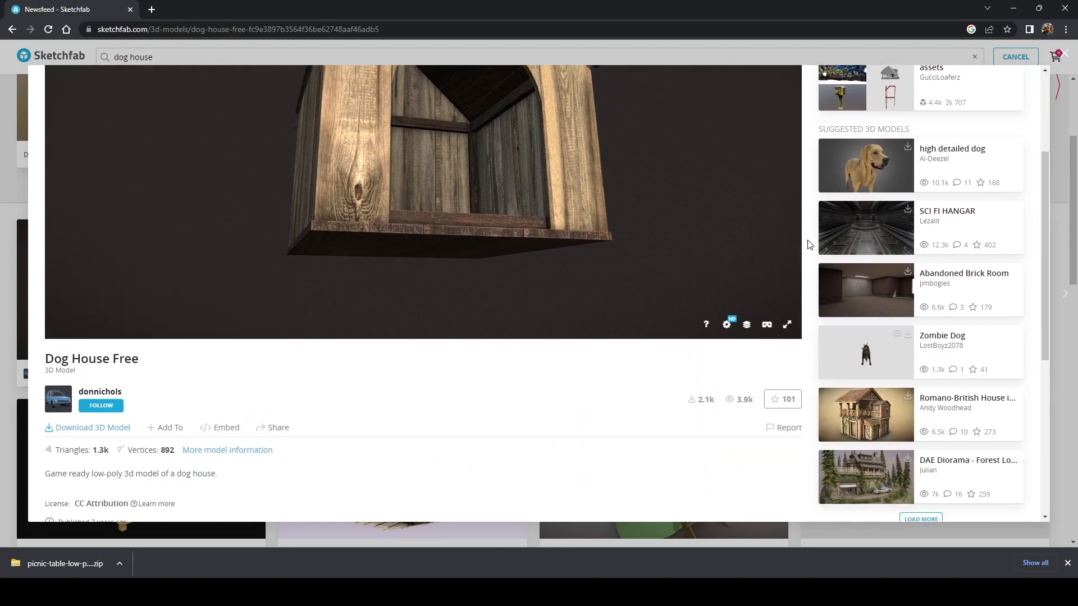
pyautogui.click(79, 428)
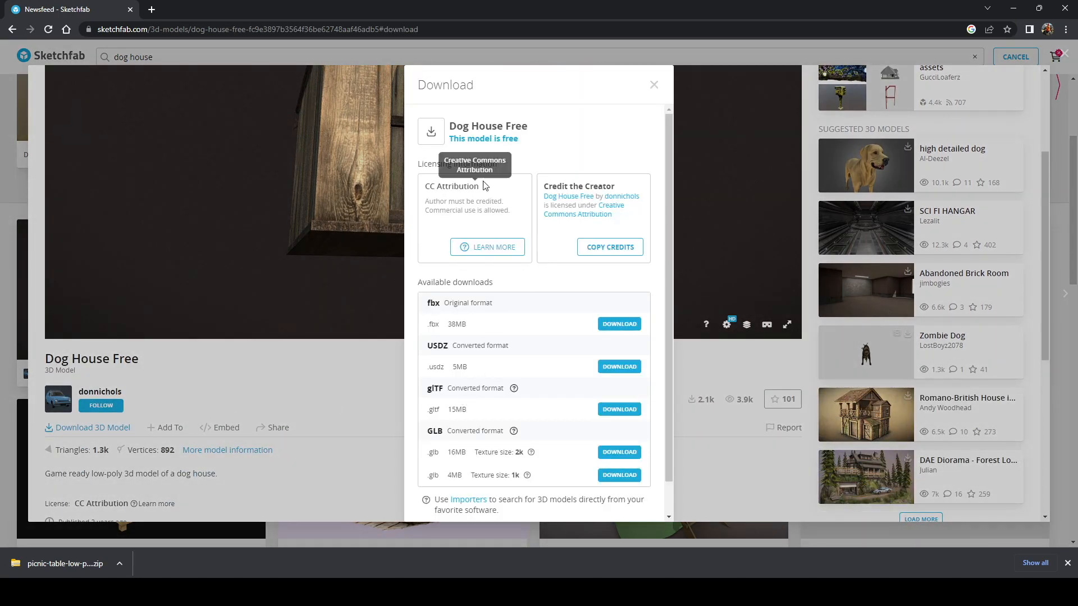
pyautogui.click(607, 248)
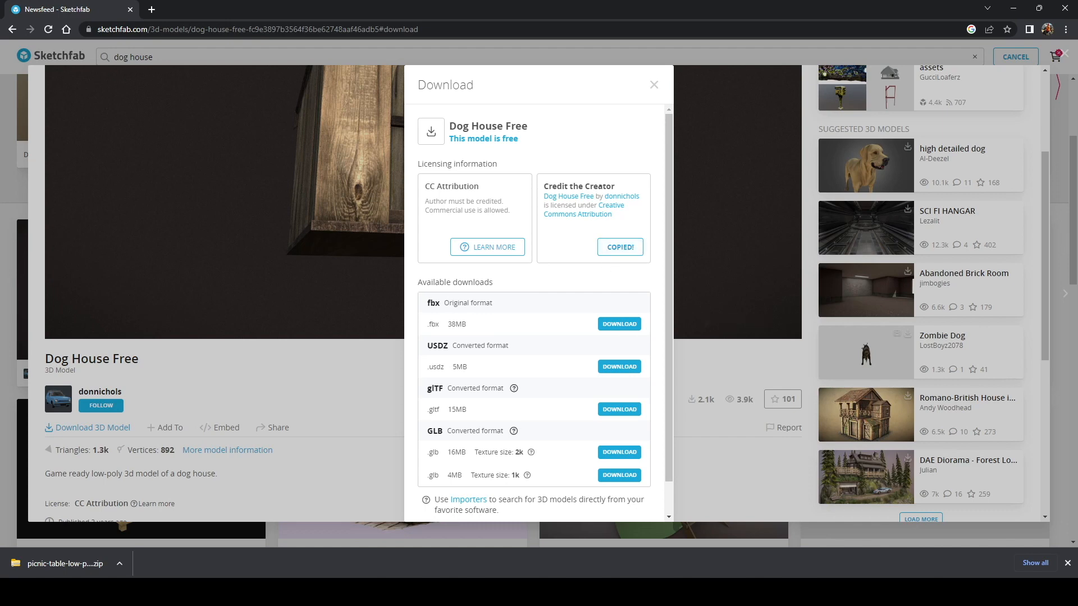
# - Paste the Dog House Free credits into the Sources text file below the Suburb House 1 entry
pyautogui.hotkey('alt', 'Tab')
pyautogui.click(401, 345)
pyautogui.hotkey('ctrl', 'v')
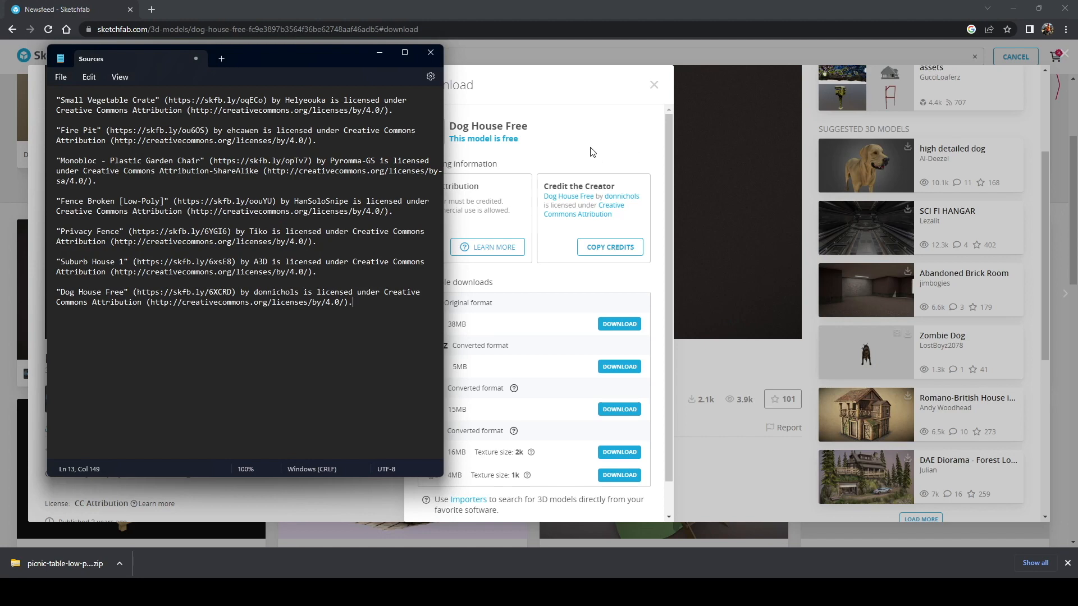
# - Download the Dog House Free model in its original FBX format and close the download options
pyautogui.click(536, 286)
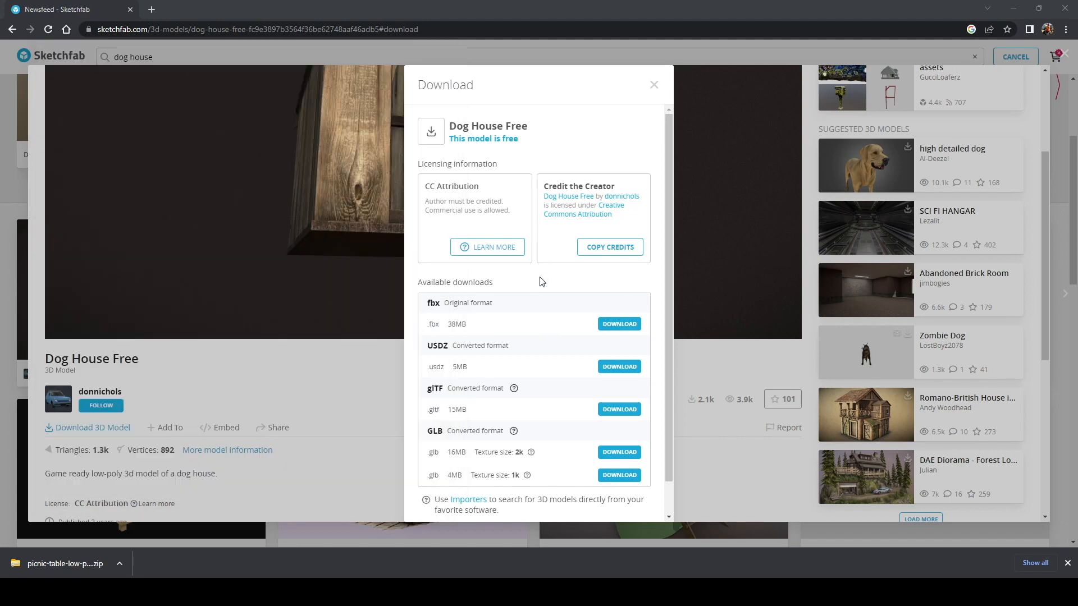
pyautogui.click(628, 328)
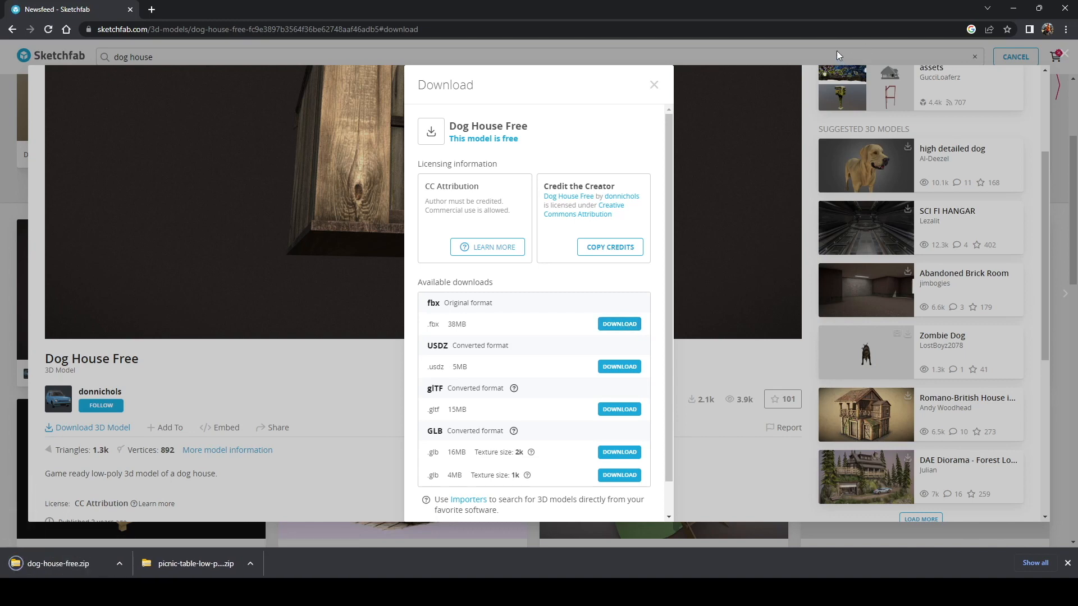
pyautogui.press('Escape')
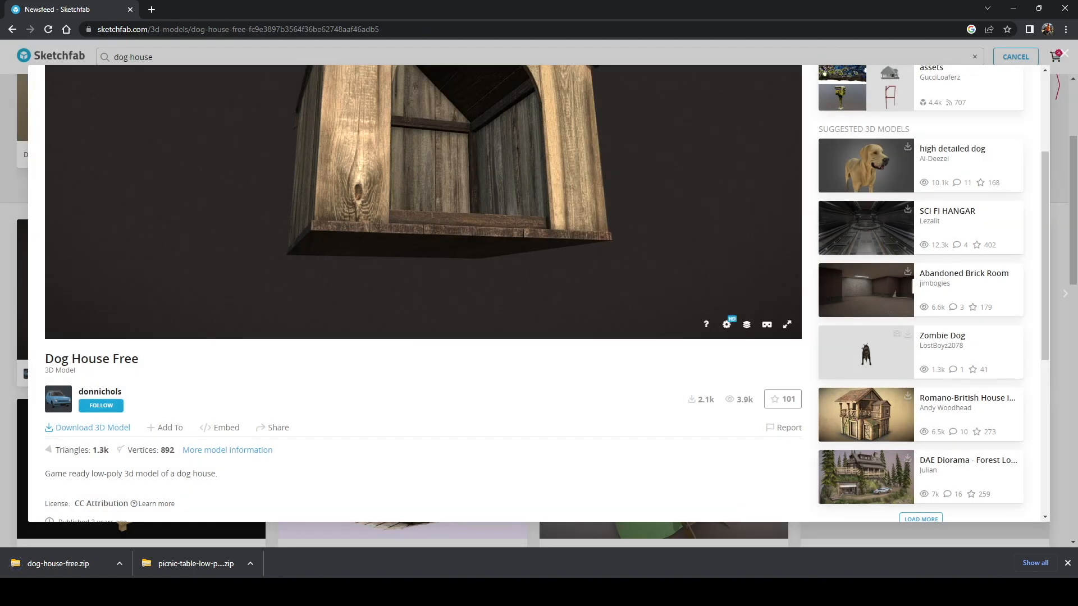
# - Switch to File Explorer, open the Sources text file from the Free 3D Models folder, and examine the Privacy Fence credit link
pyautogui.hotkey('alt', 'Tab')
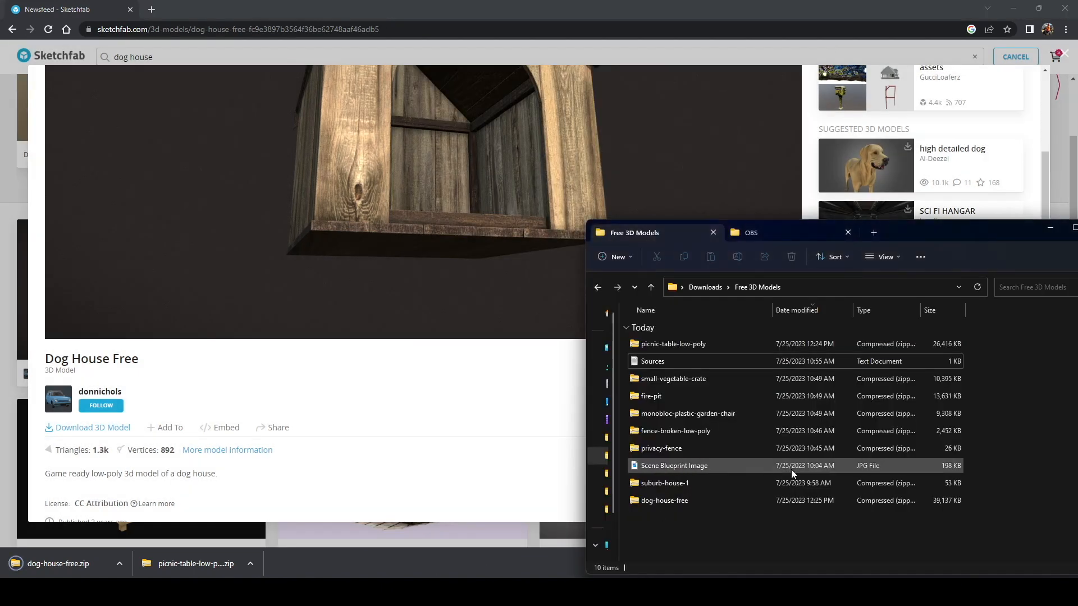
pyautogui.doubleClick(651, 361)
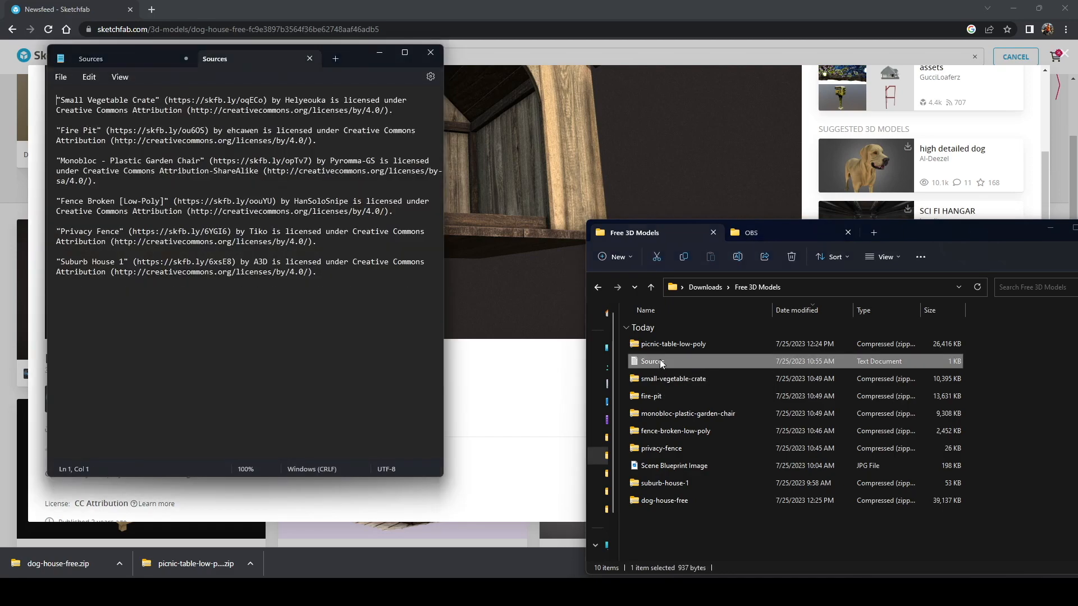
pyautogui.moveTo(133, 231); pyautogui.dragTo(229, 234)
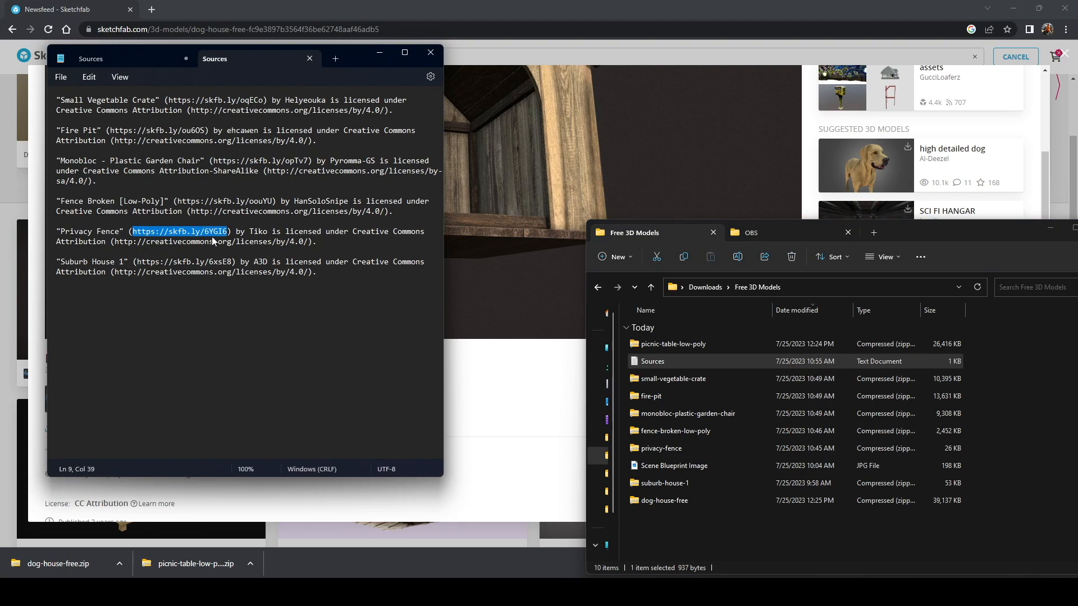
pyautogui.click(330, 221)
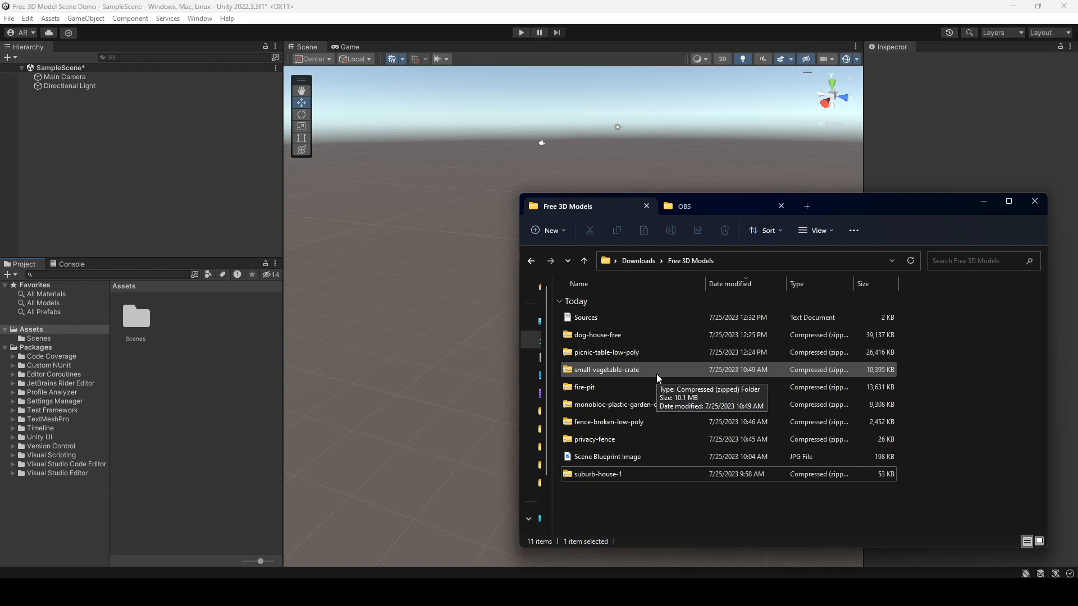
# - Extract the picnic-table-low-poly archive into its own folder inside Free 3D Models
pyautogui.rightClick(609, 354)
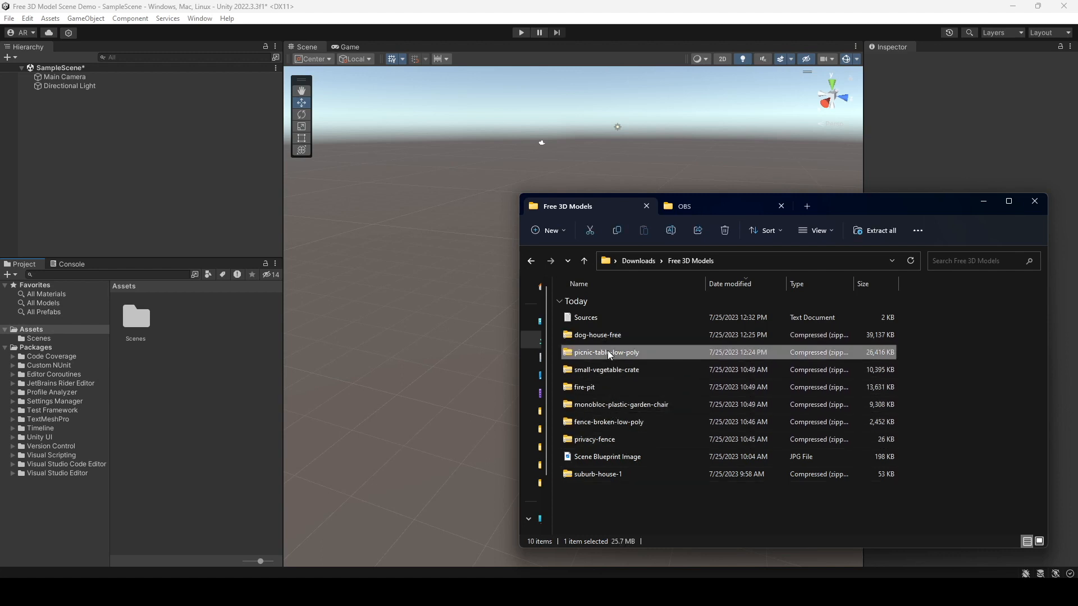
pyautogui.click(654, 187)
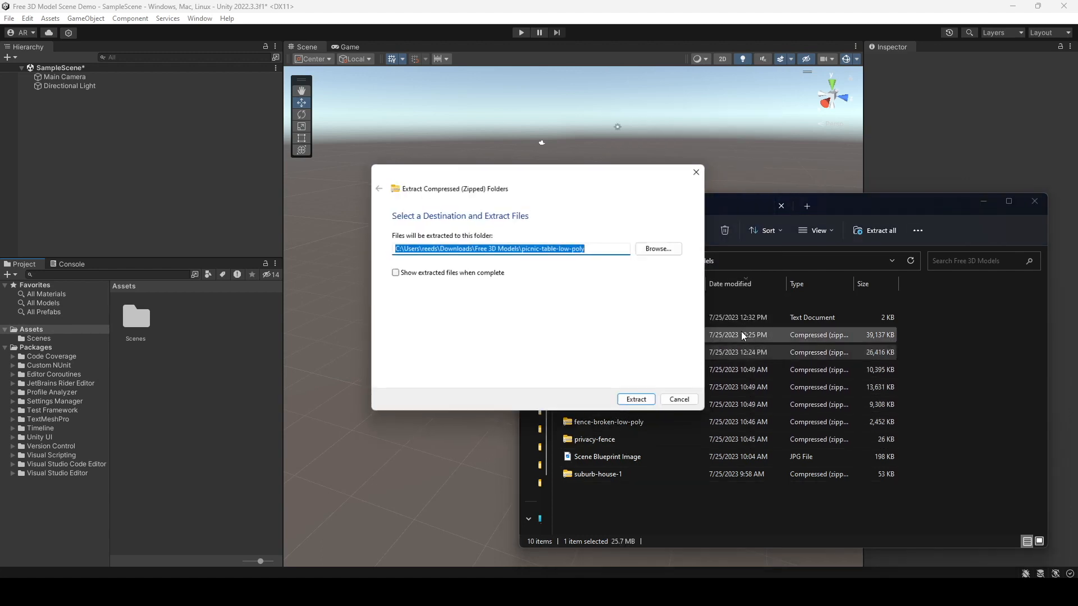
pyautogui.click(637, 404)
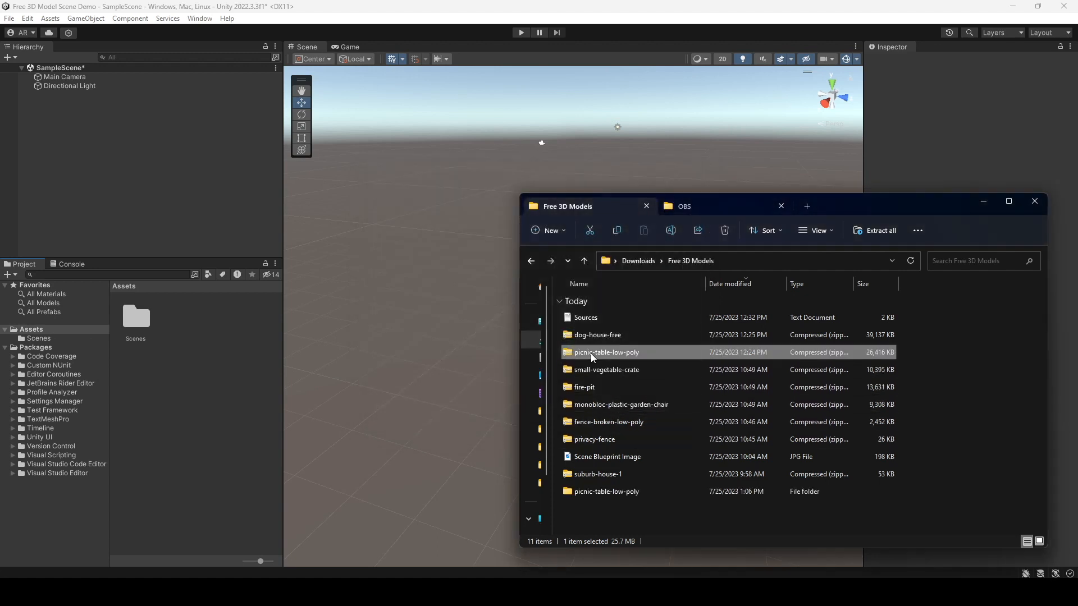
# - Import PicnicTable.fbx from the extracted picnic table's source folder into the Unity project's Assets
pyautogui.doubleClick(601, 490)
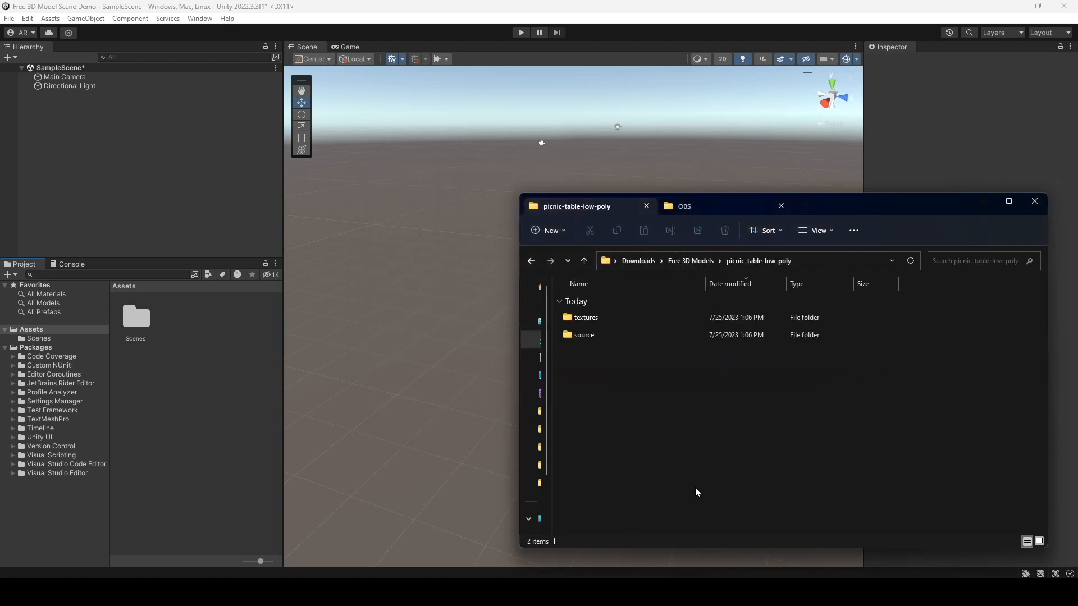
pyautogui.doubleClick(603, 335)
pyautogui.click(604, 318)
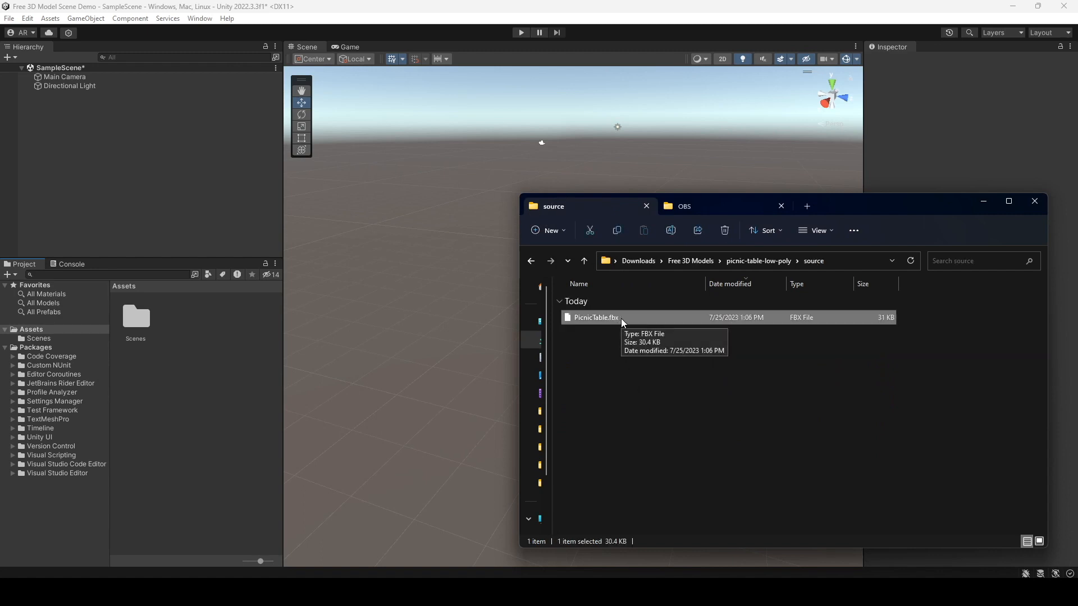
pyautogui.moveTo(621, 318); pyautogui.dragTo(212, 378)
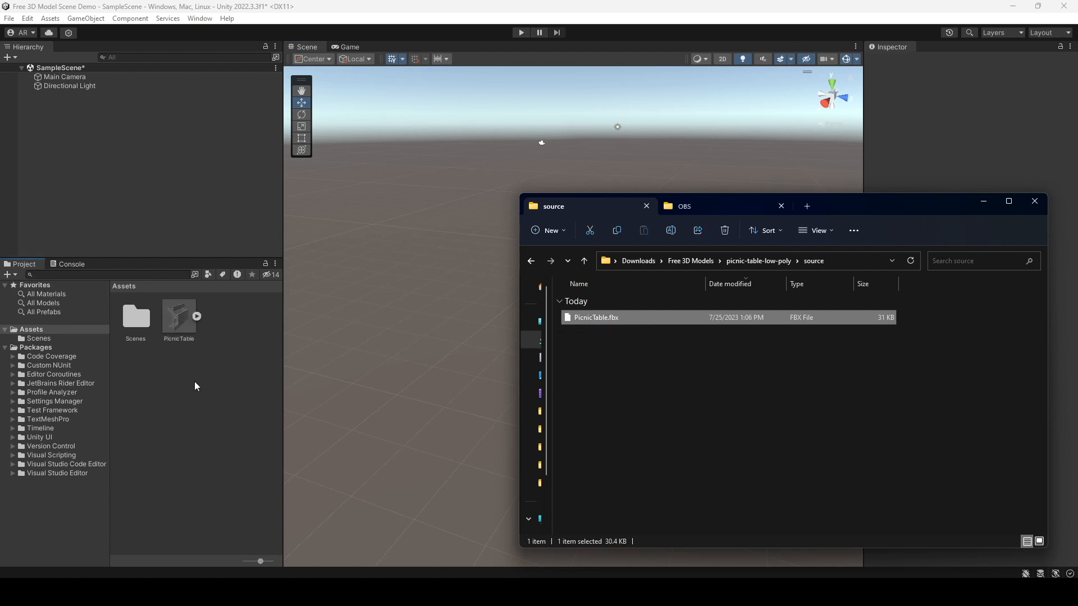
# - Create a folder named 3D Models in Assets, move the PicnicTable model into it, and open the folder
pyautogui.click(189, 408)
pyautogui.rightClick(197, 382)
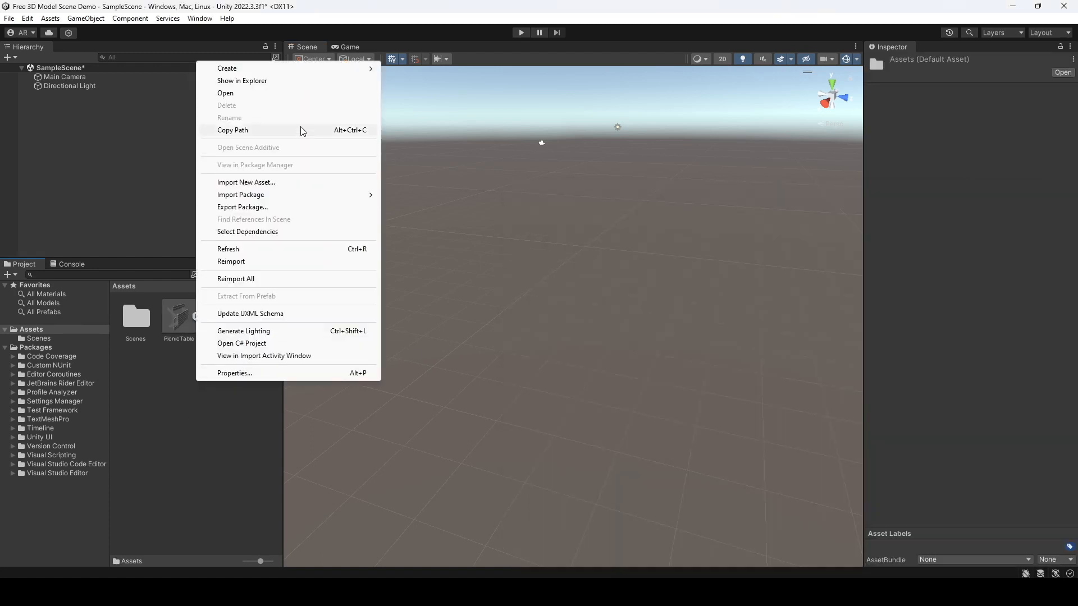
pyautogui.moveTo(320, 75)
pyautogui.click(412, 68)
pyautogui.press('BackSpace')
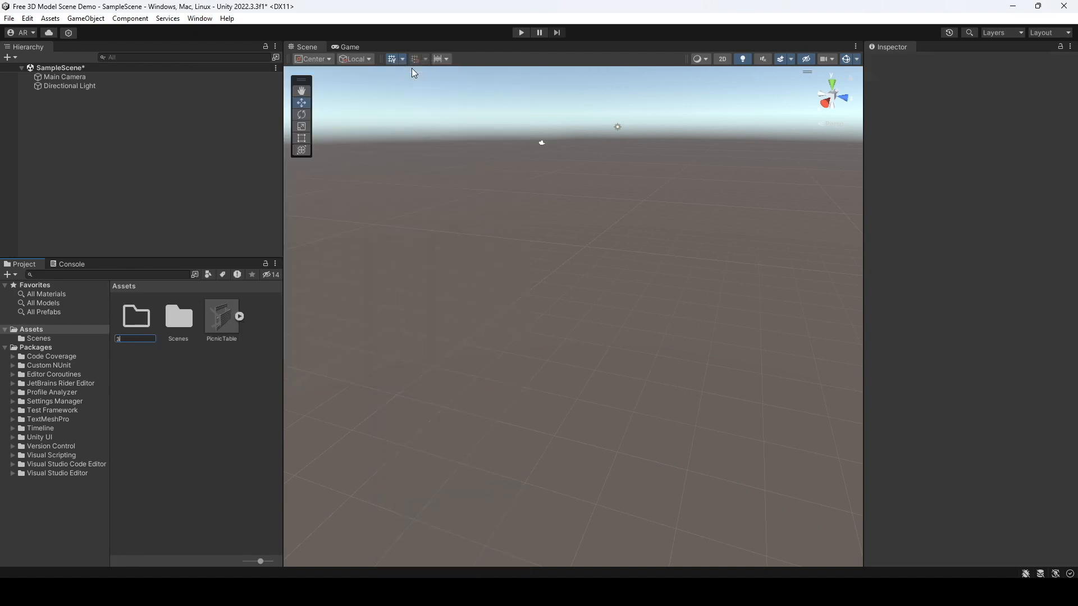
pyautogui.write('3D Models')
pyautogui.press('Return')
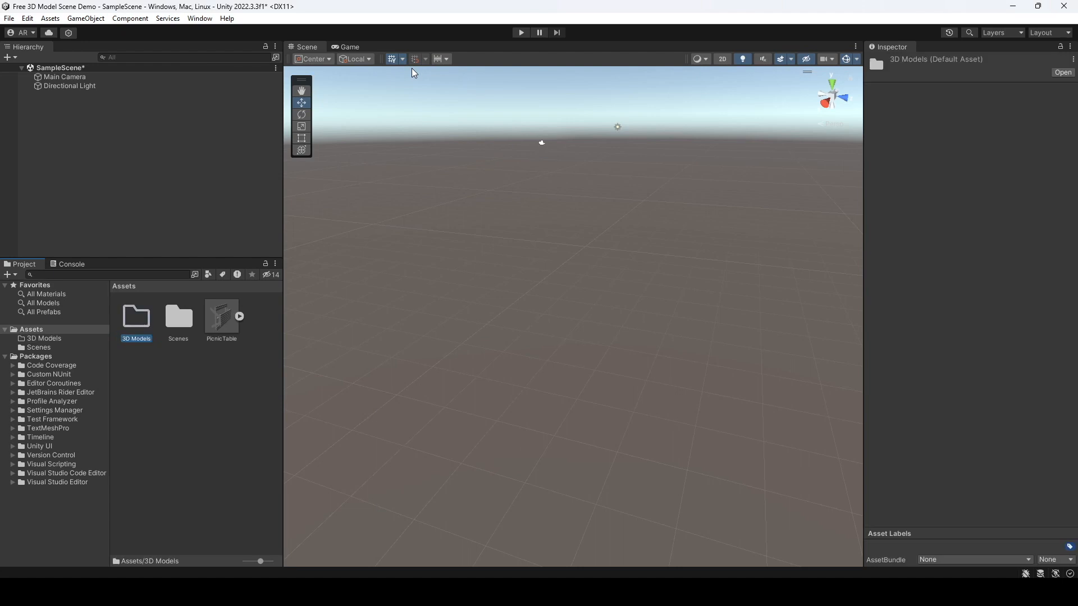
pyautogui.moveTo(210, 315); pyautogui.dragTo(135, 322)
pyautogui.doubleClick(134, 321)
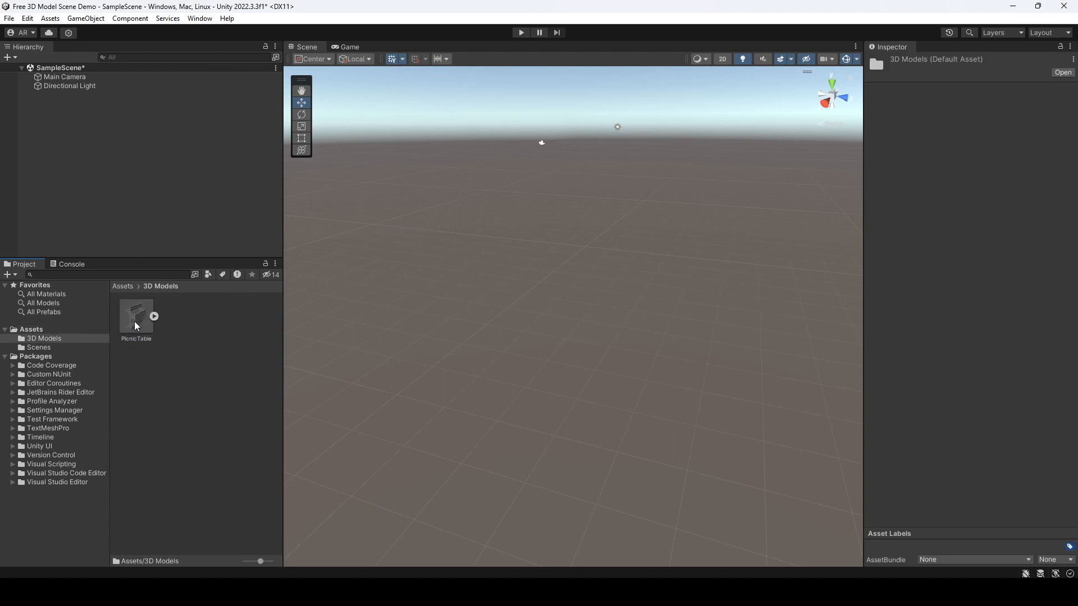
# - Place the PicnicTable model in the scene and frame it in the Scene view
pyautogui.click(202, 352)
pyautogui.moveTo(132, 318); pyautogui.dragTo(525, 303)
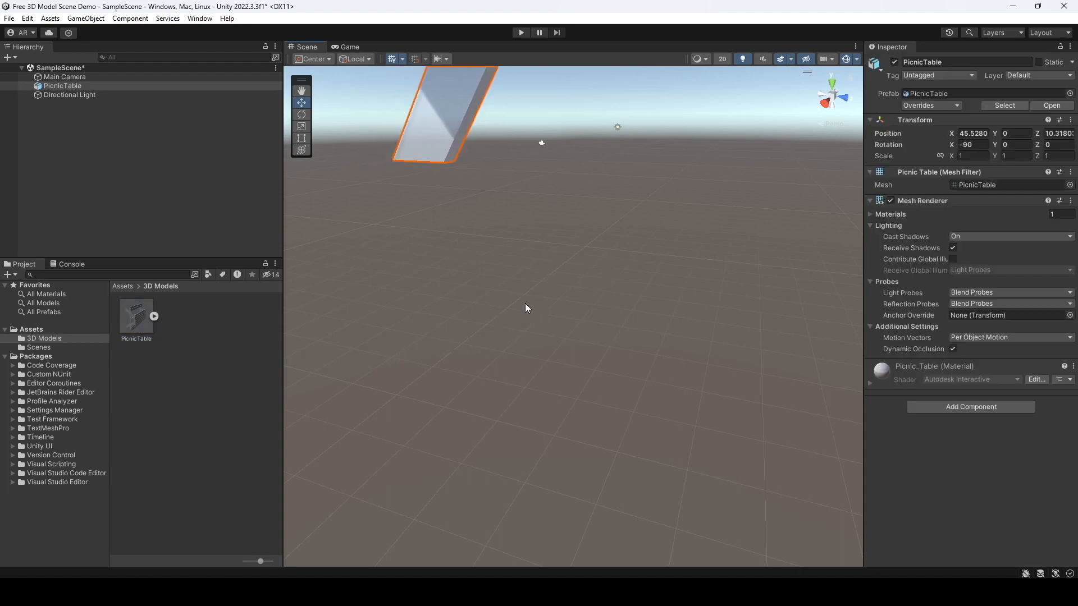
pyautogui.press('f')
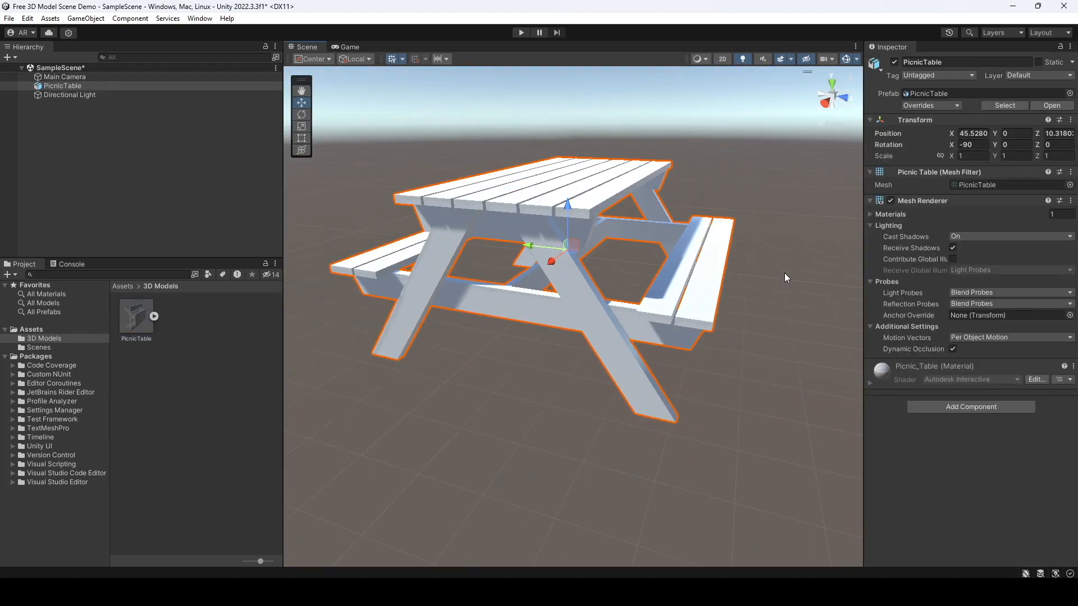
# - Set the picnic table's scale to 0.05 on the X, Y and Z axes
pyautogui.click(970, 157)
pyautogui.write('0.05')
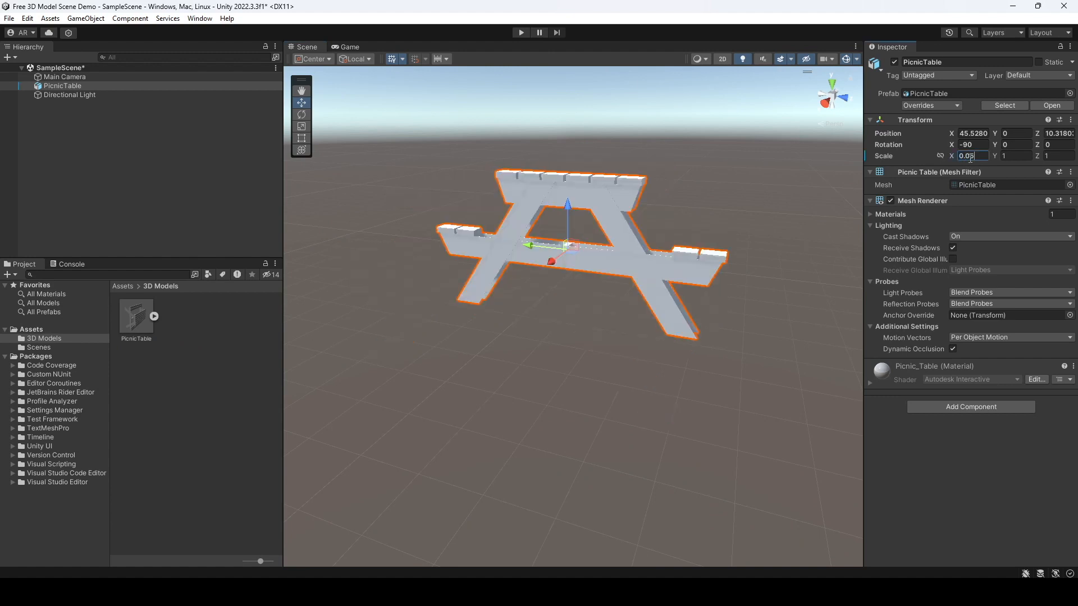
pyautogui.press('Tab')
pyautogui.write('0.05')
pyautogui.press('Tab')
pyautogui.write('0.05')
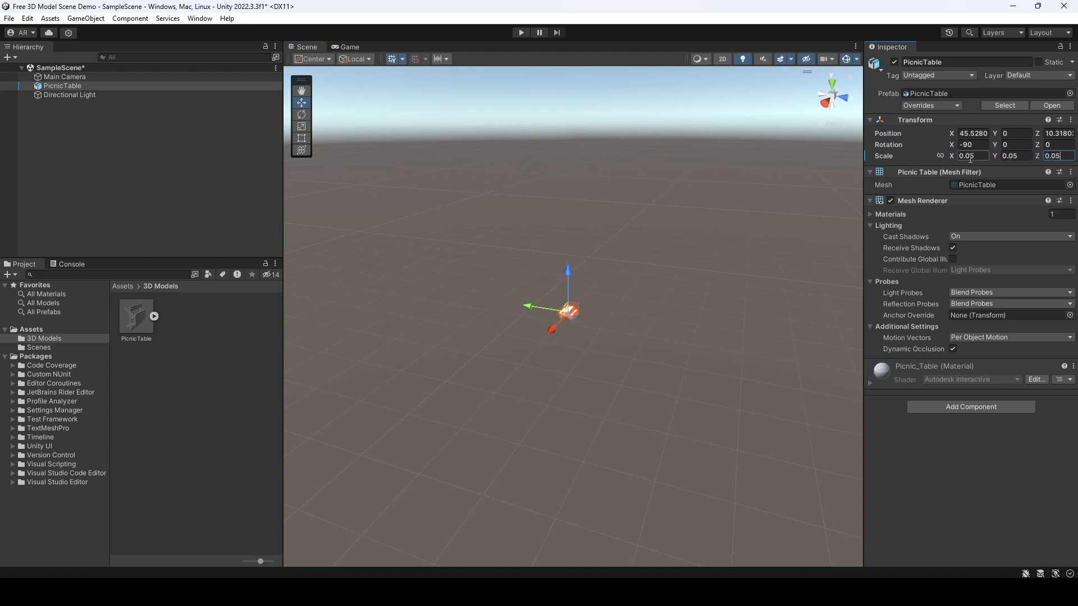
pyautogui.scroll(8, 562, 331)
pyautogui.scroll(1, 563, 332)
pyautogui.scroll(-5, 659, 344)
pyautogui.moveTo(658, 345); pyautogui.dragTo(646, 332, button='right')
pyautogui.scroll(4, 646, 332)
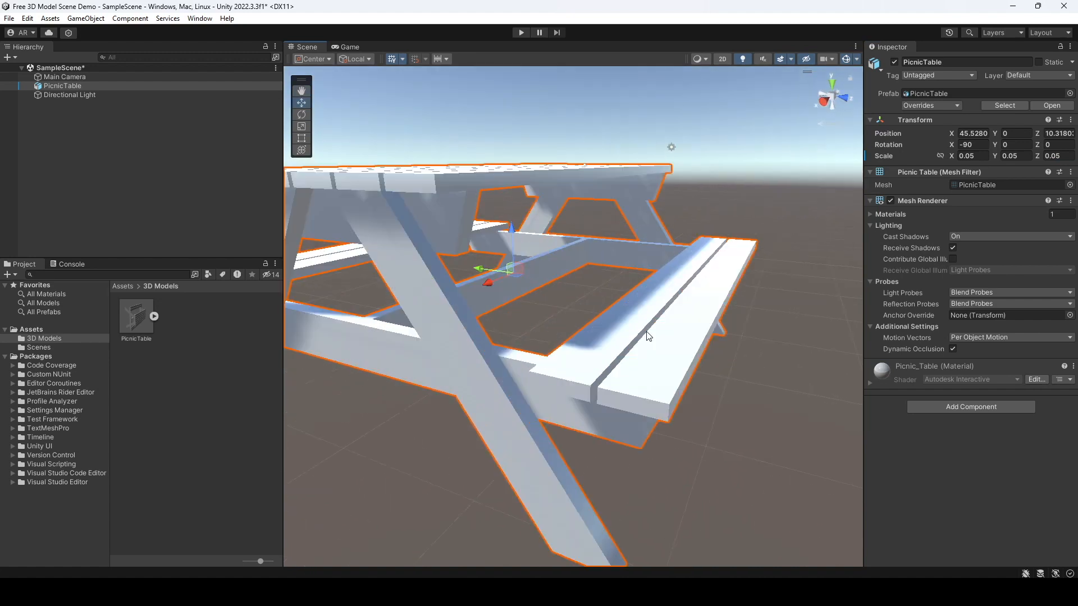
pyautogui.scroll(-4, 648, 336)
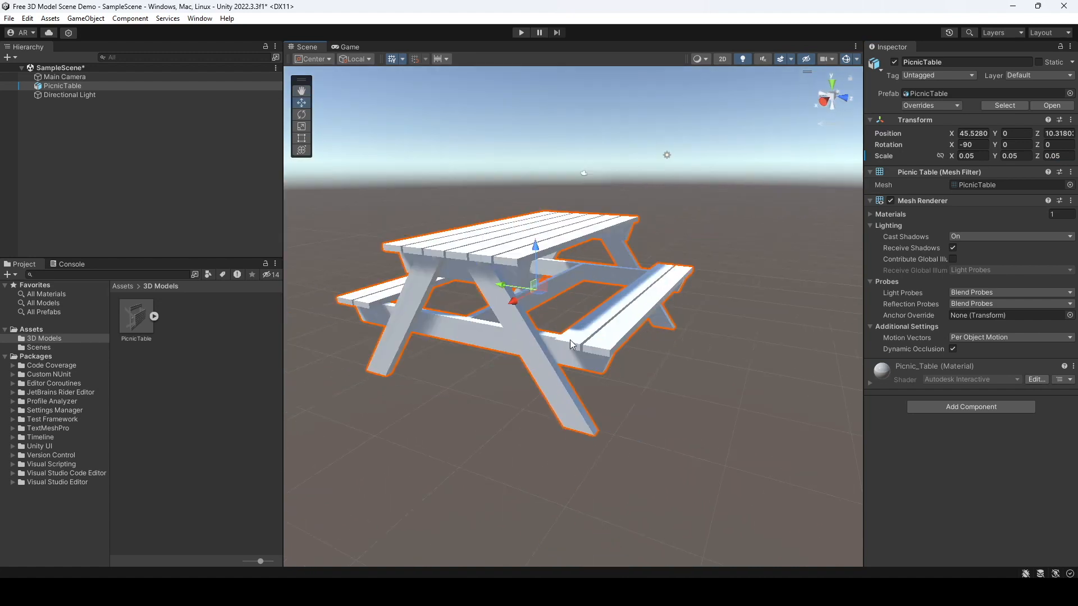
# - Import the PicnicTable_albedoM.tga texture from the extracted textures folder into the project's 3D Models folder
pyautogui.click(433, 586)
pyautogui.click(759, 341)
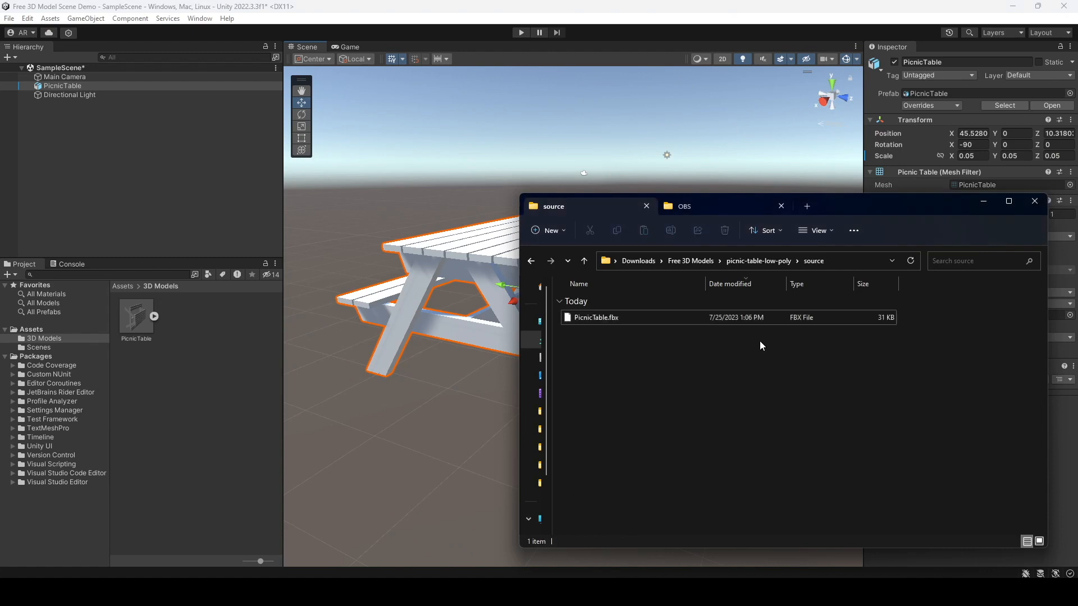
pyautogui.click(766, 262)
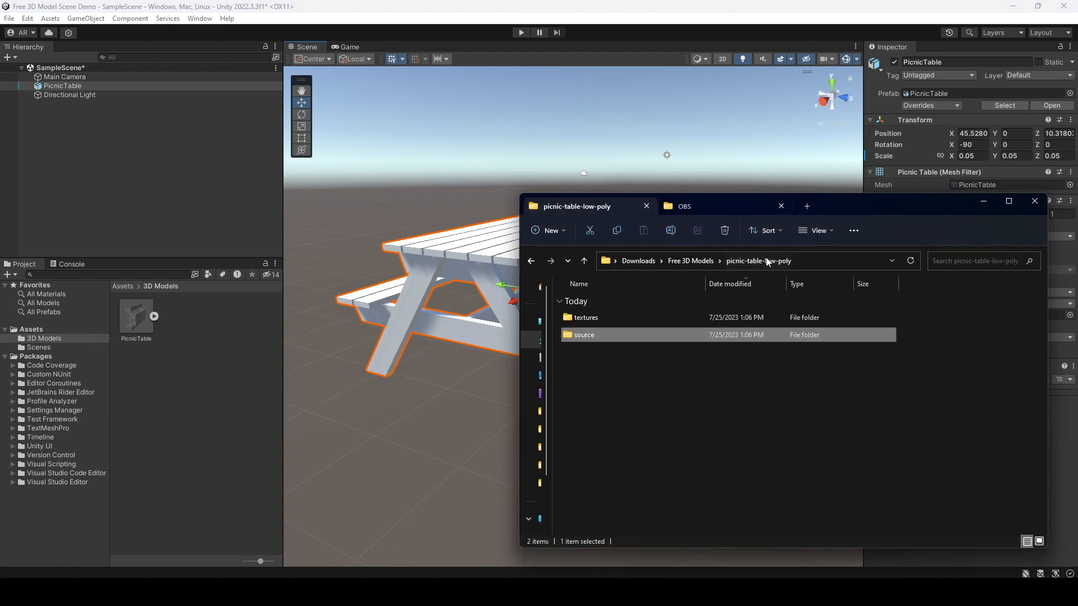
pyautogui.doubleClick(594, 318)
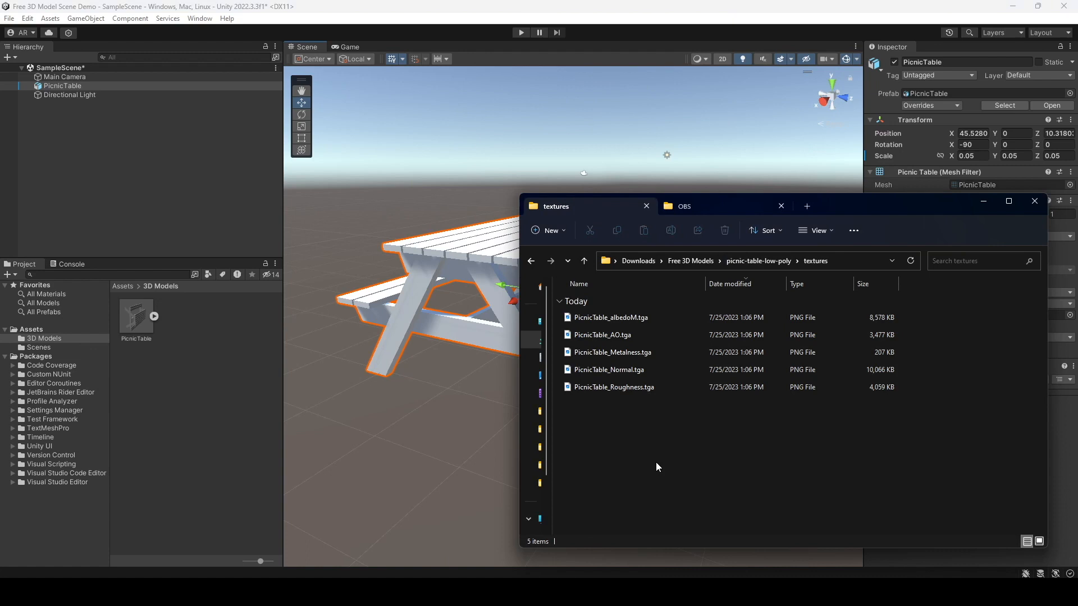
pyautogui.click(632, 316)
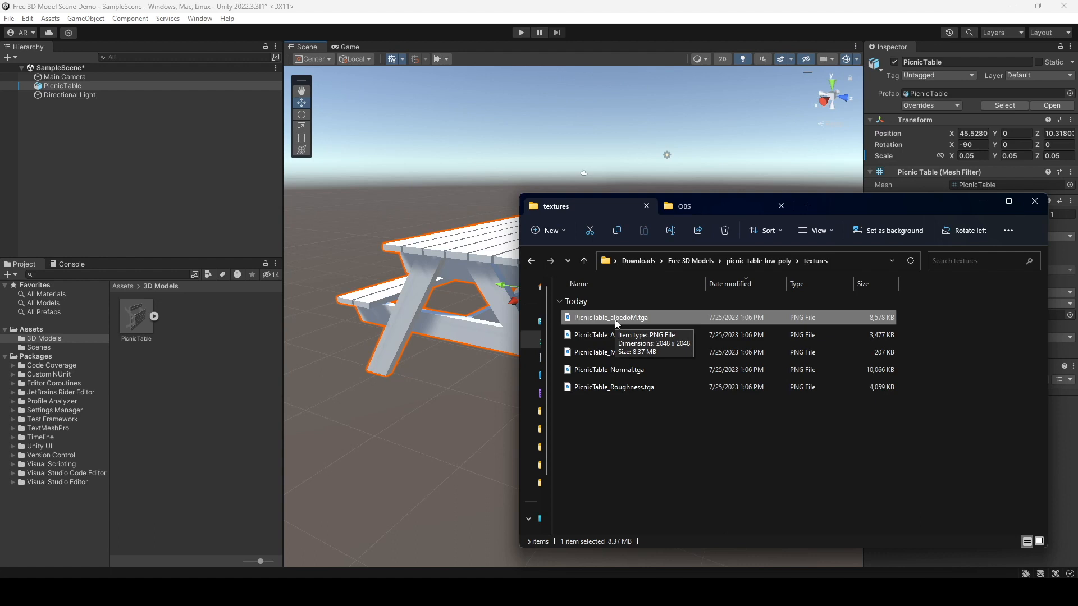
pyautogui.moveTo(206, 345); pyautogui.dragTo(206, 346)
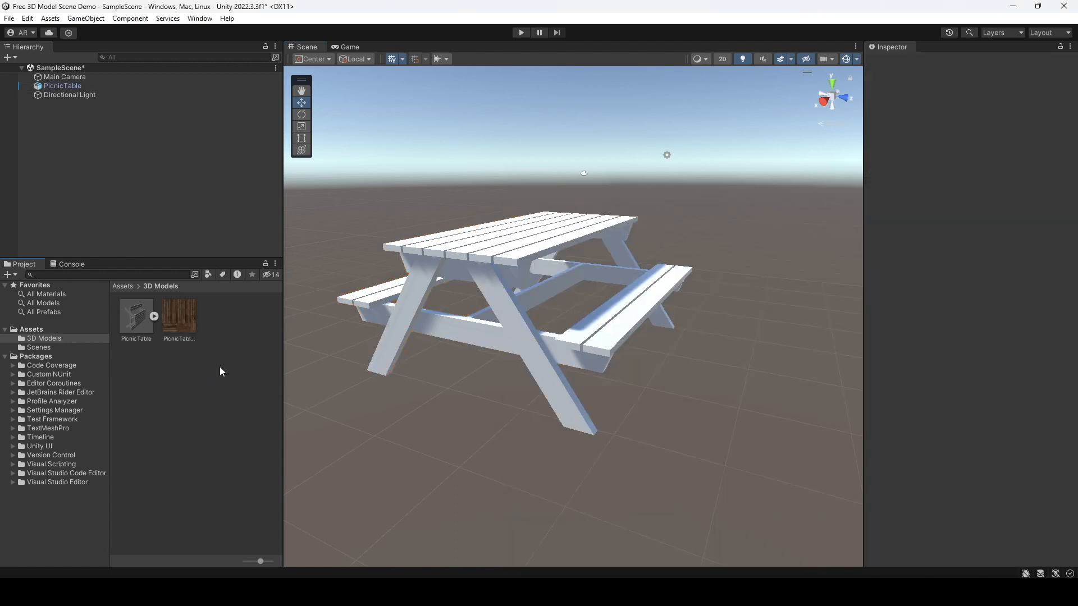
# - Apply the imported albedo texture to the picnic table in the scene and inspect its tabletop up close
pyautogui.moveTo(178, 315); pyautogui.dragTo(487, 258)
pyautogui.scroll(5, 487, 257)
pyautogui.moveTo(489, 240); pyautogui.dragTo(553, 384, button='middle')
pyautogui.scroll(1, 496, 254)
pyautogui.scroll(-1, 496, 254)
# - Inspect the picnic table material's map slots and compare them with the texture files in the extracted textures folder
pyautogui.doubleClick(128, 319)
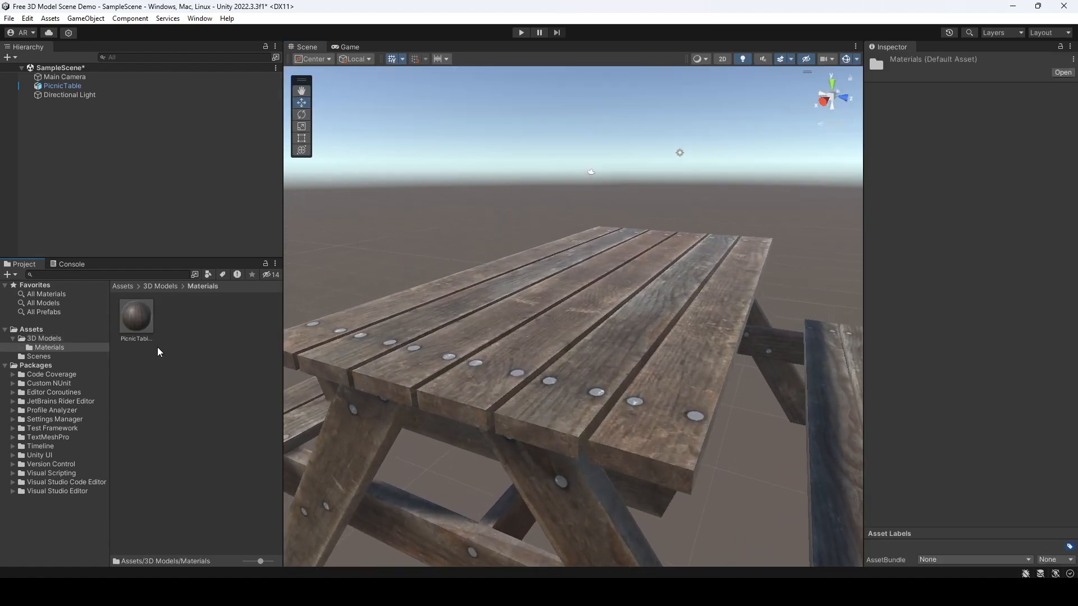
pyautogui.click(138, 328)
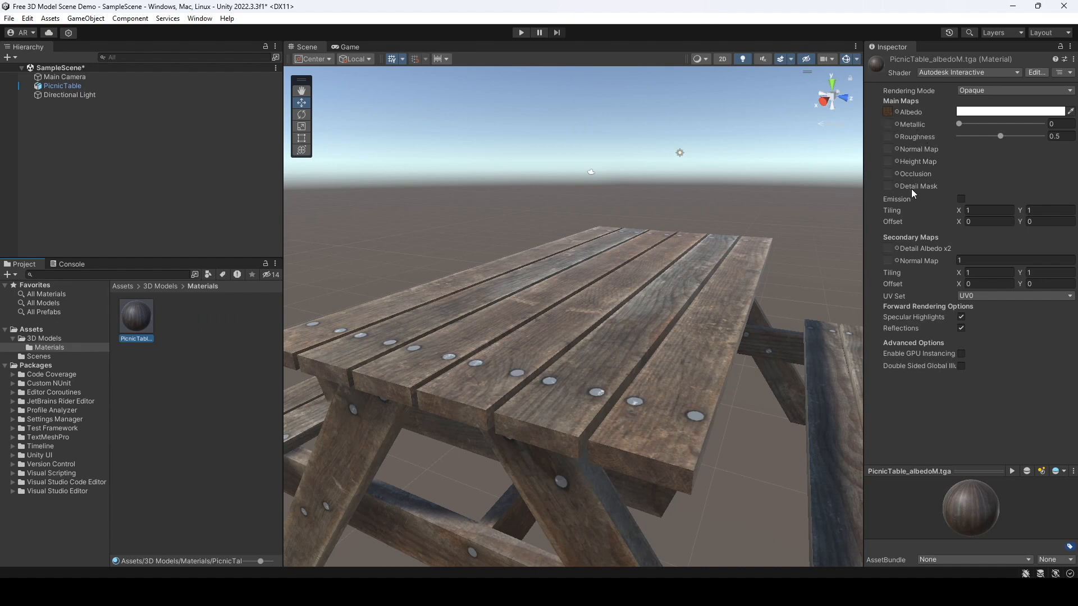
pyautogui.click(428, 590)
pyautogui.moveTo(846, 205); pyautogui.dragTo(653, 136)
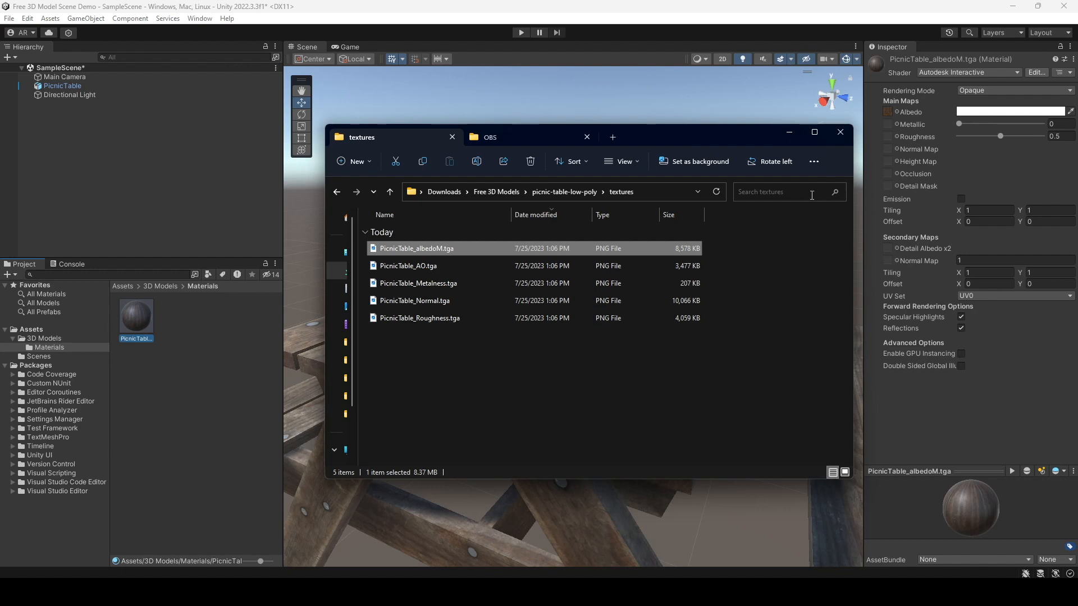
pyautogui.click(731, 16)
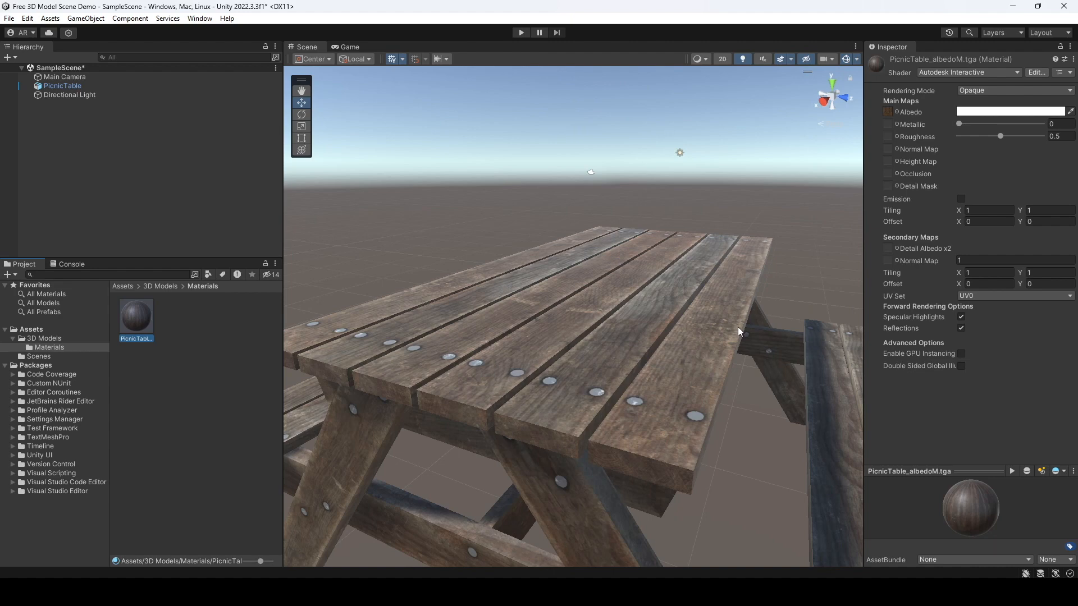
# - Return to the project's 3D Models folder, then in File Explorer extract the suburb-house-1 archive inside the Free 3D Models folder
pyautogui.click(164, 286)
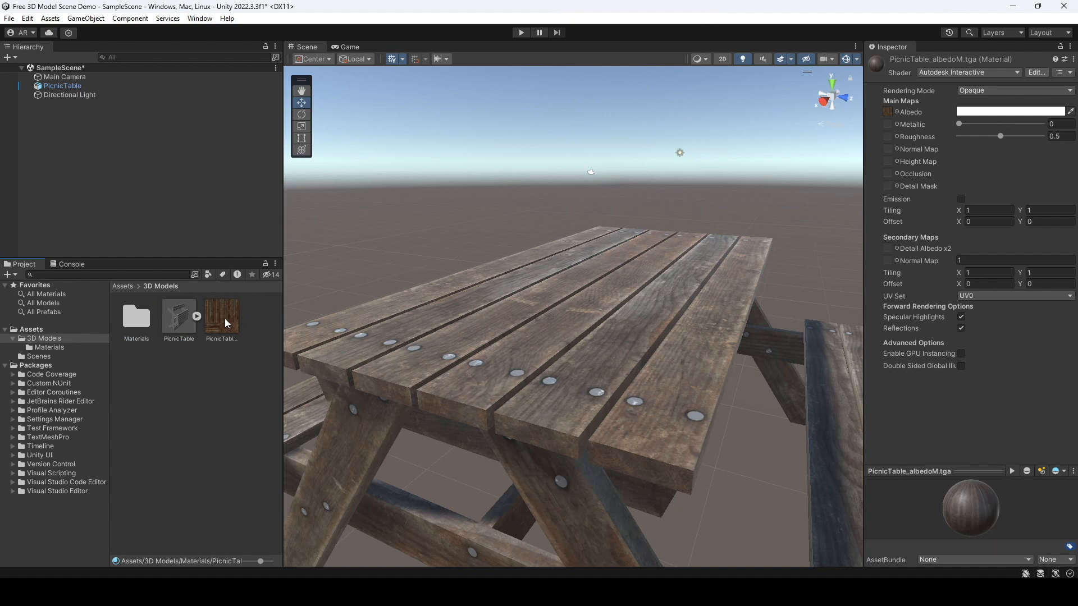
pyautogui.click(203, 392)
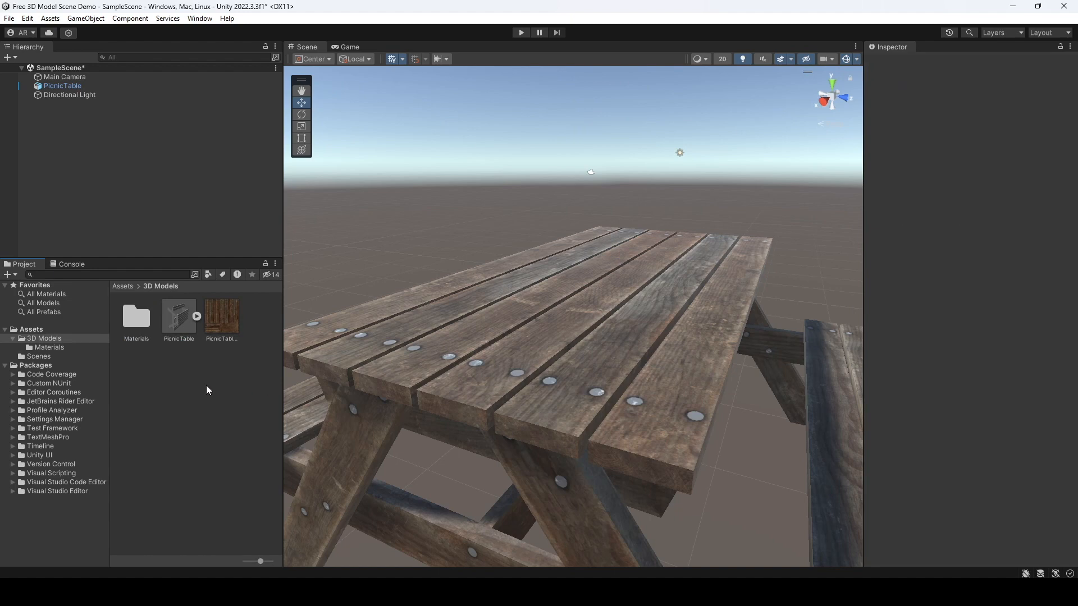
pyautogui.hotkey('alt', 'Tab')
pyautogui.click(585, 369)
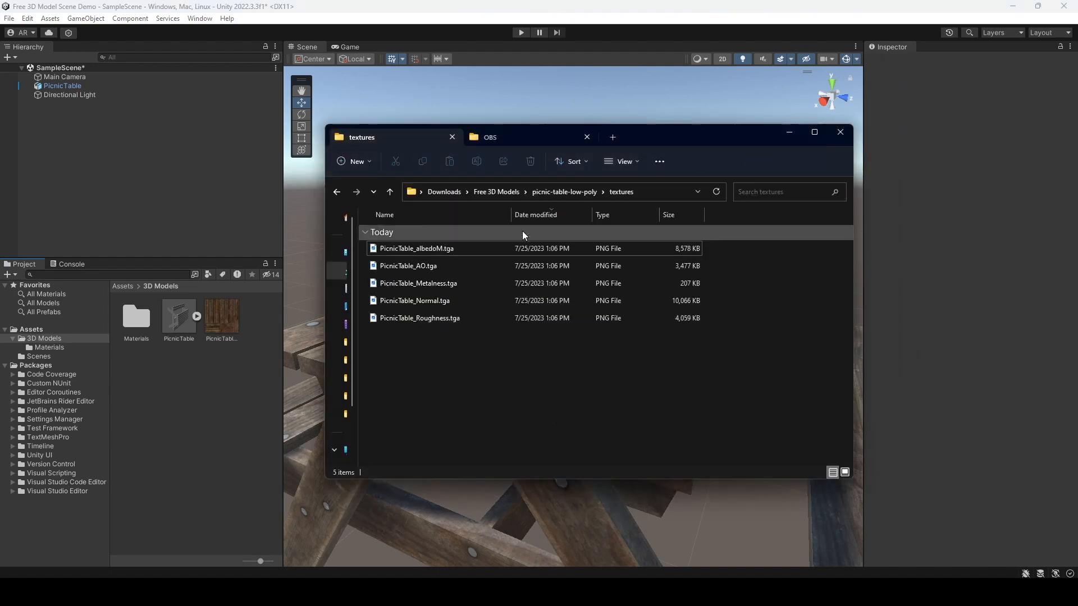
pyautogui.click(506, 192)
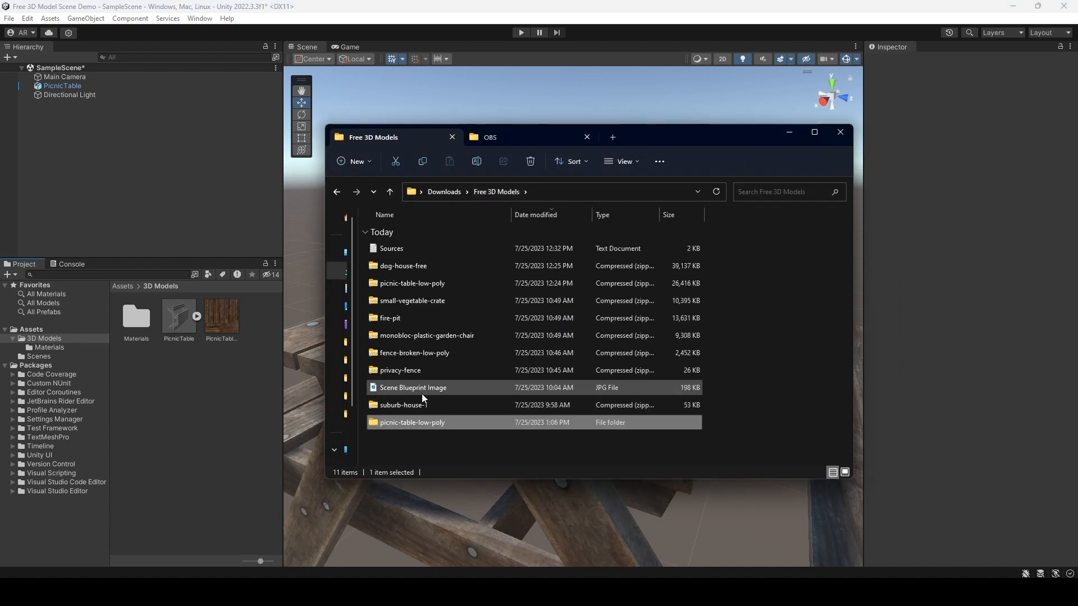
pyautogui.click(433, 407)
pyautogui.rightClick(432, 406)
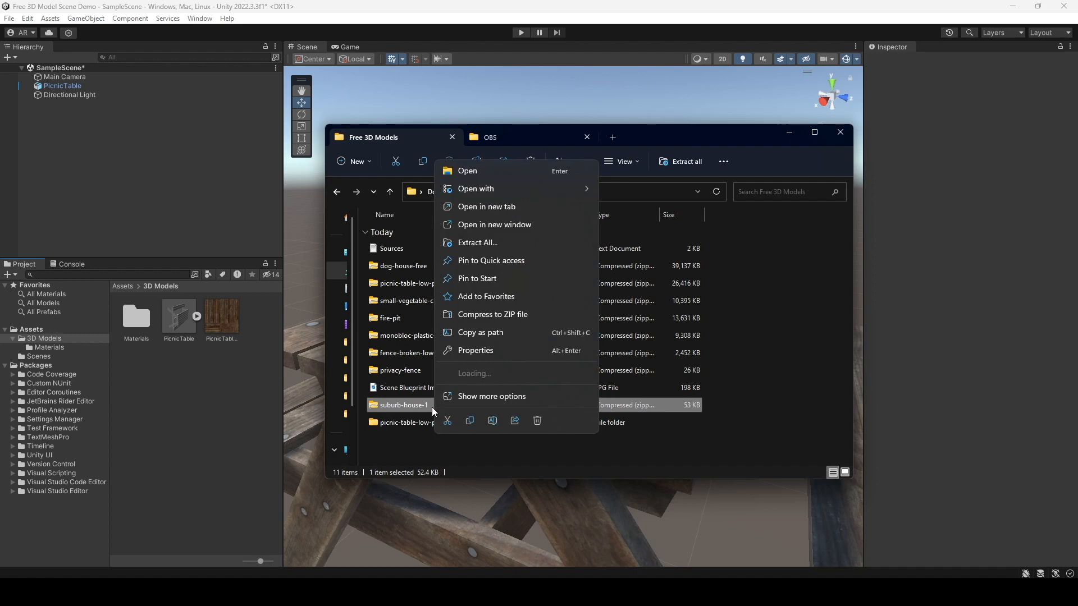
pyautogui.click(500, 242)
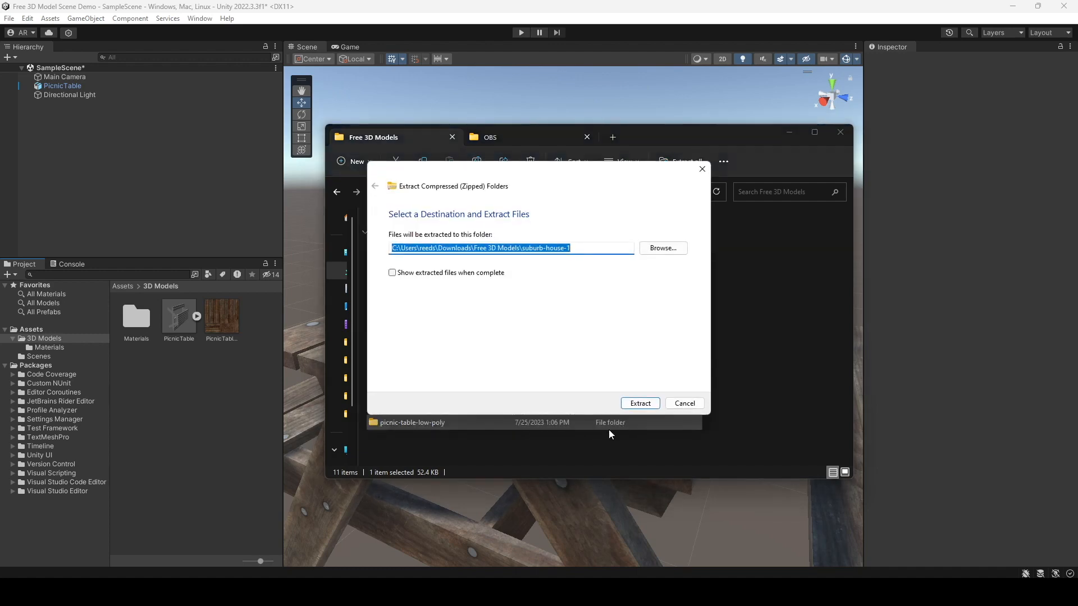
pyautogui.click(639, 403)
# - Import Suburb House 1.fbx from the extracted suburb-house-1 source folder into the Unity project's 3D Models folder
pyautogui.doubleClick(429, 424)
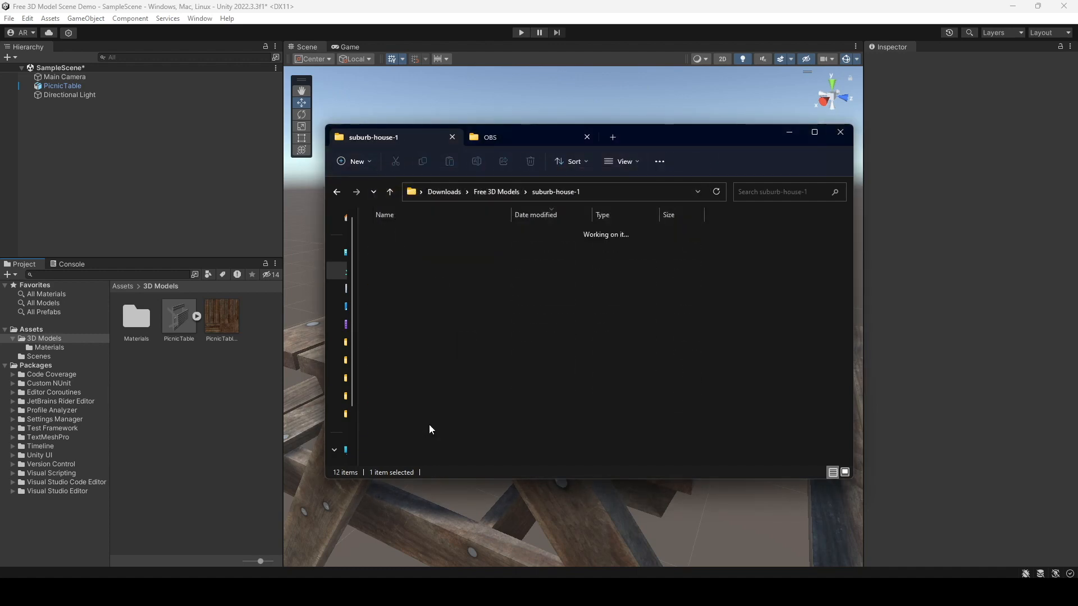
pyautogui.doubleClick(423, 251)
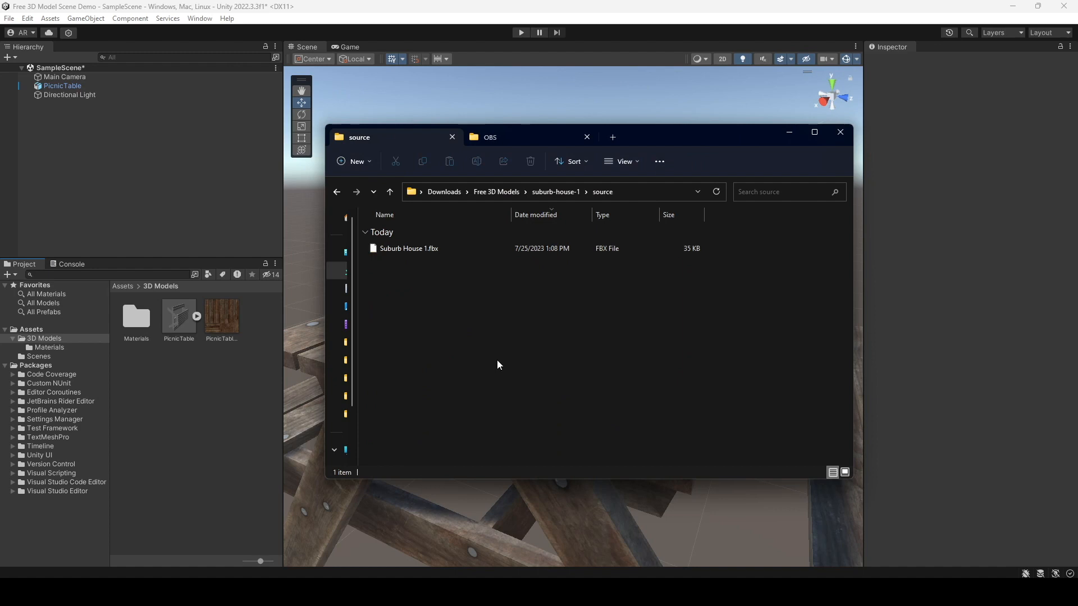
pyautogui.click(441, 248)
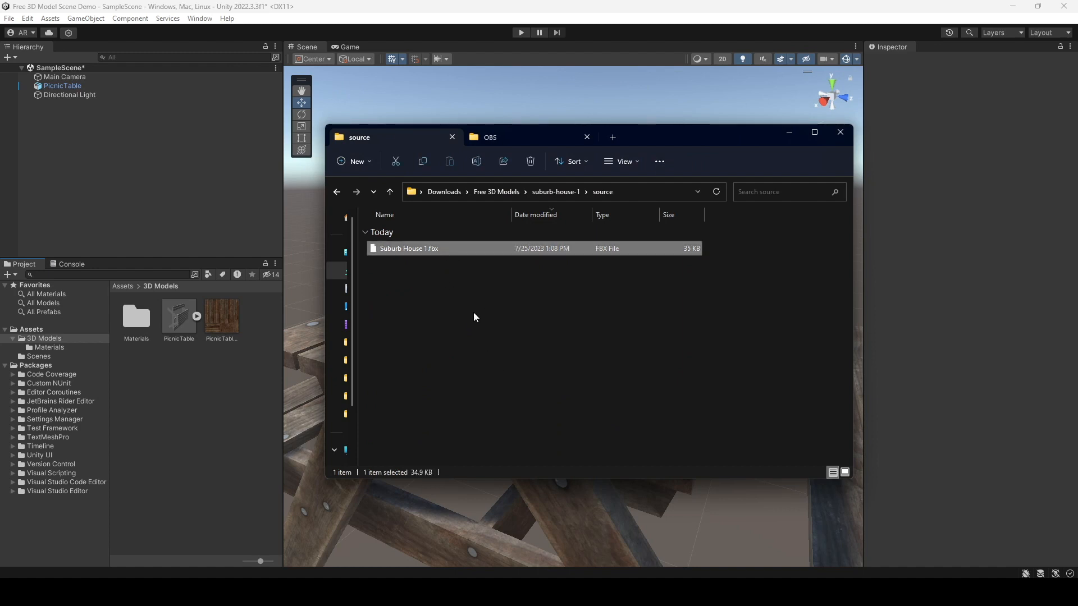
pyautogui.moveTo(447, 250); pyautogui.dragTo(183, 382)
pyautogui.click(212, 446)
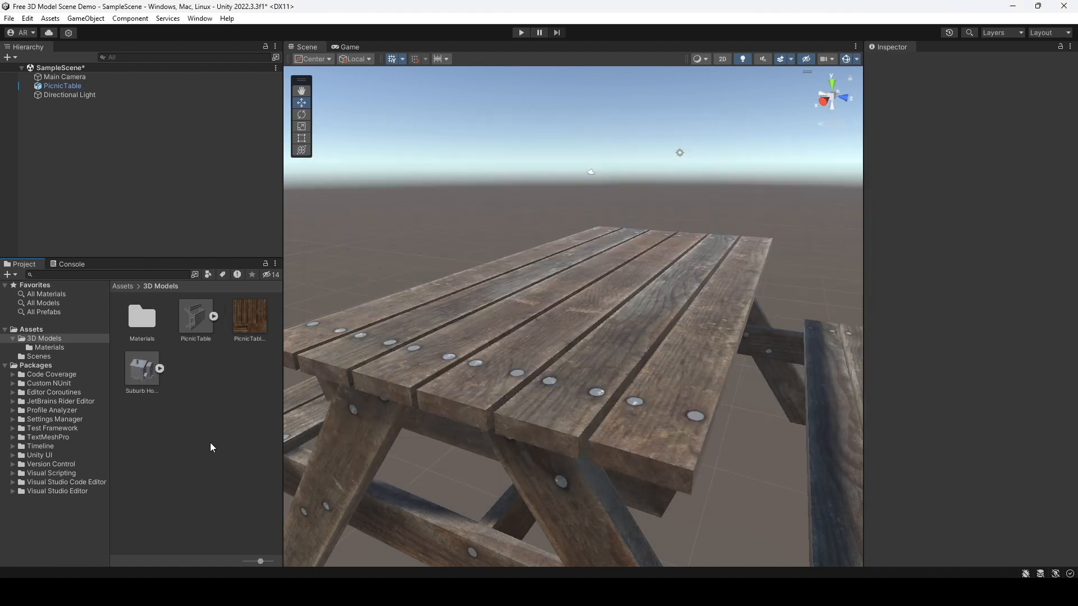
# - Place the Suburb House 1 model in the scene behind the picnic table
pyautogui.scroll(-5, 412, 374)
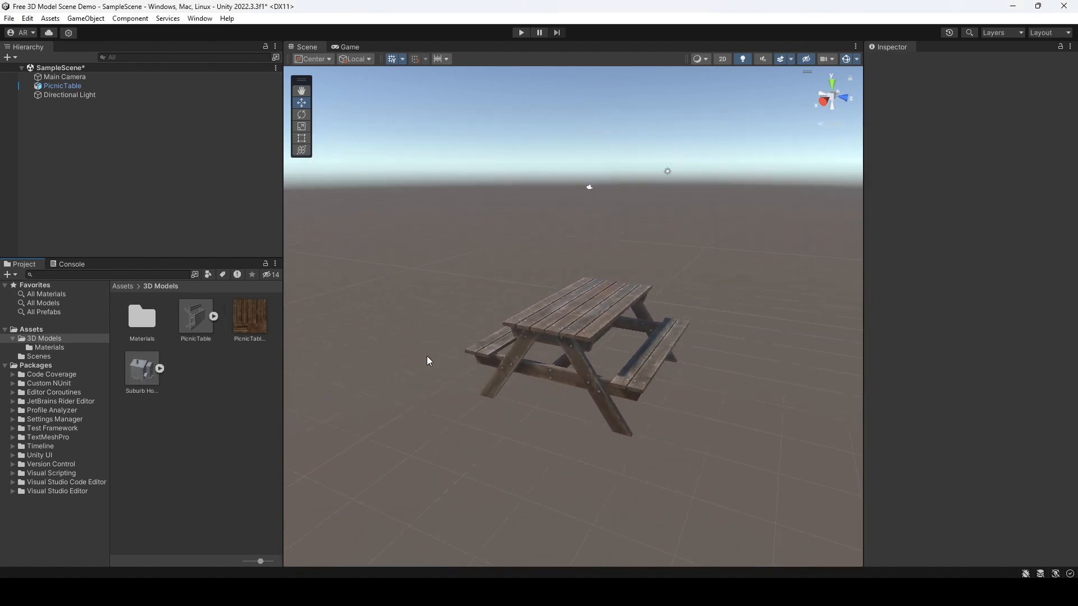
pyautogui.moveTo(143, 370); pyautogui.dragTo(754, 376)
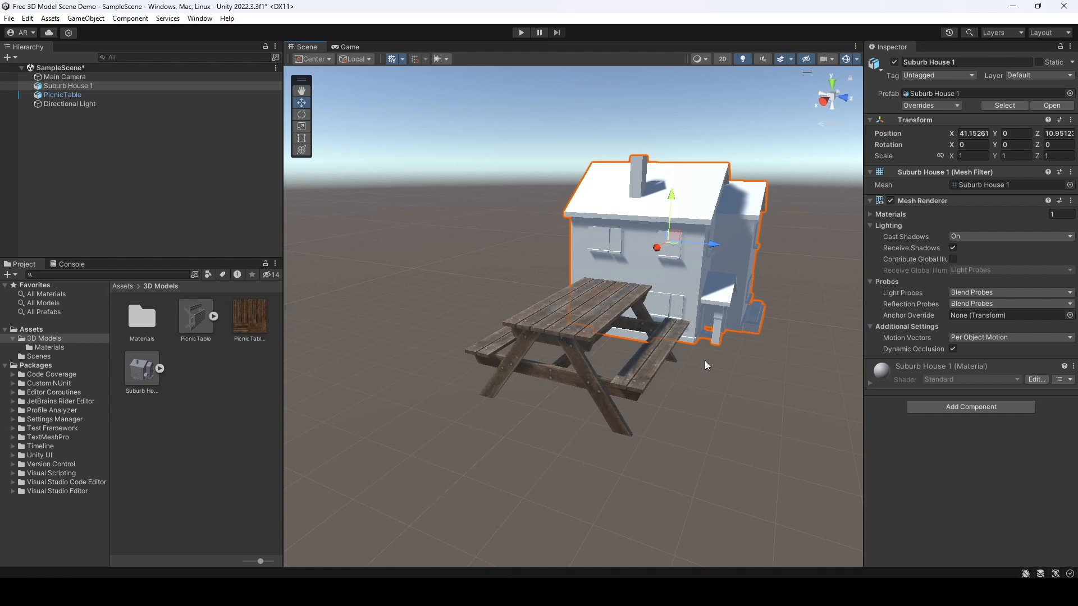
pyautogui.scroll(5, 706, 366)
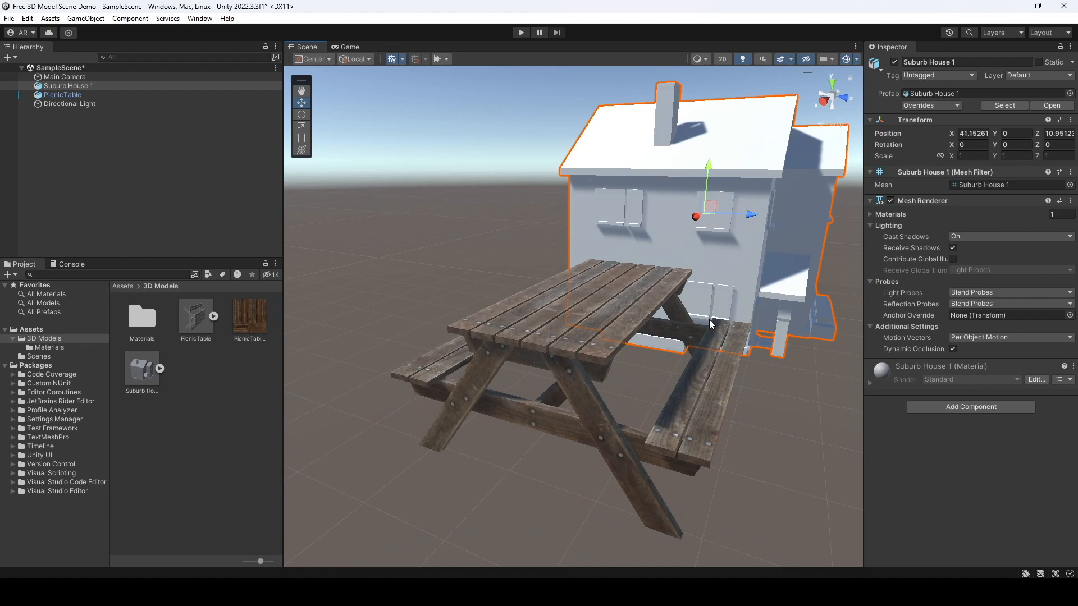
# - Set the suburb house's scale to 2 on the X, Y and Z axes
pyautogui.click(983, 157)
pyautogui.write('2')
pyautogui.press('Tab')
pyautogui.write('2')
pyautogui.press('Tab')
pyautogui.write('2')
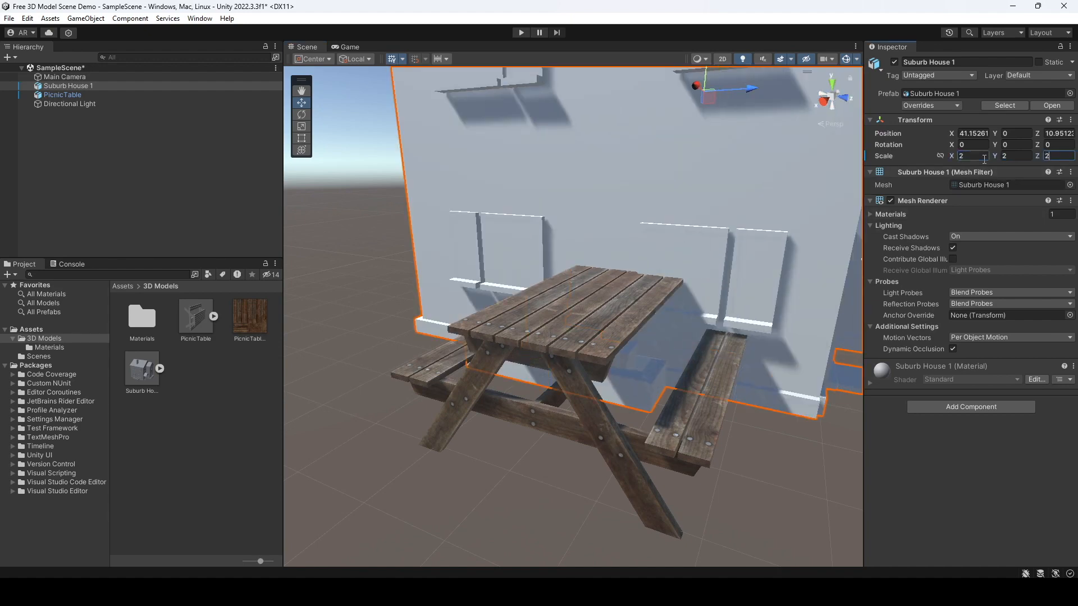
# - Move the suburb house along the X axis to about 37.2, clear of the picnic table, and frame it
pyautogui.scroll(-3, 786, 265)
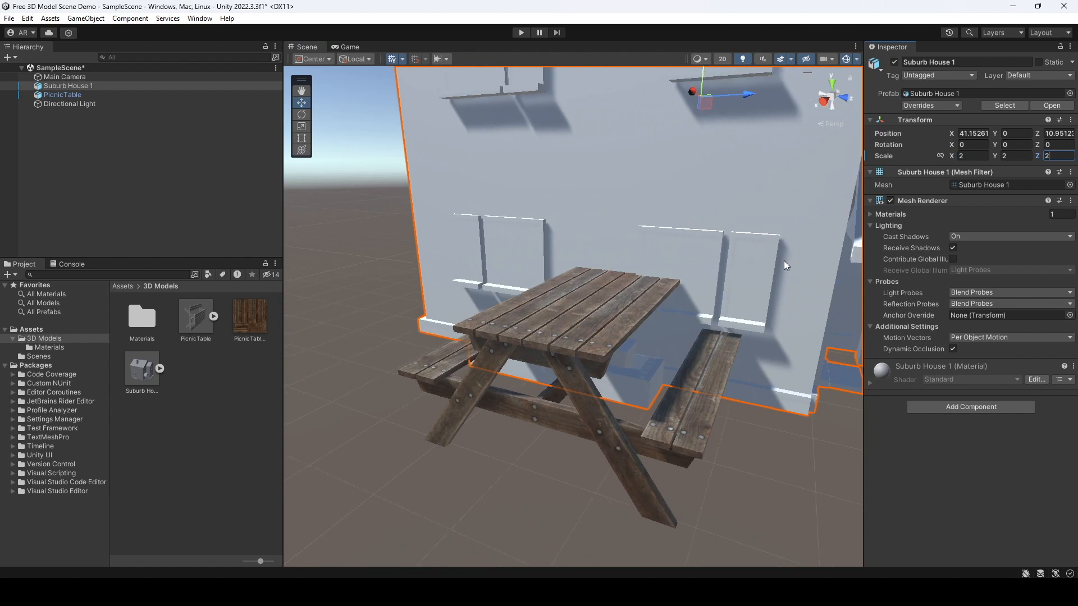
pyautogui.scroll(-5, 786, 265)
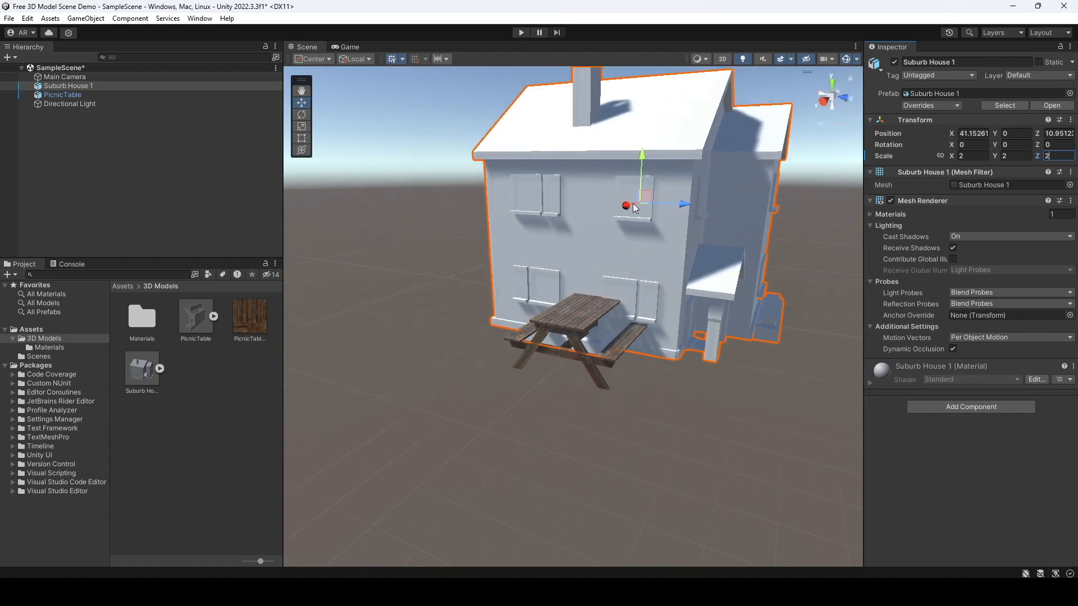
pyautogui.moveTo(627, 211); pyautogui.dragTo(657, 203)
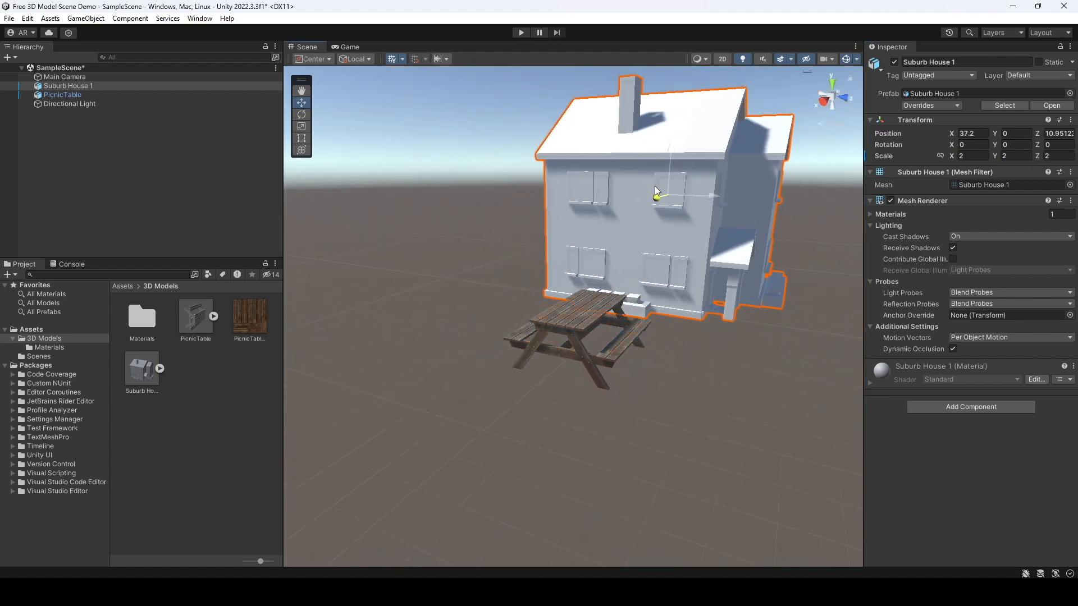
pyautogui.press('f')
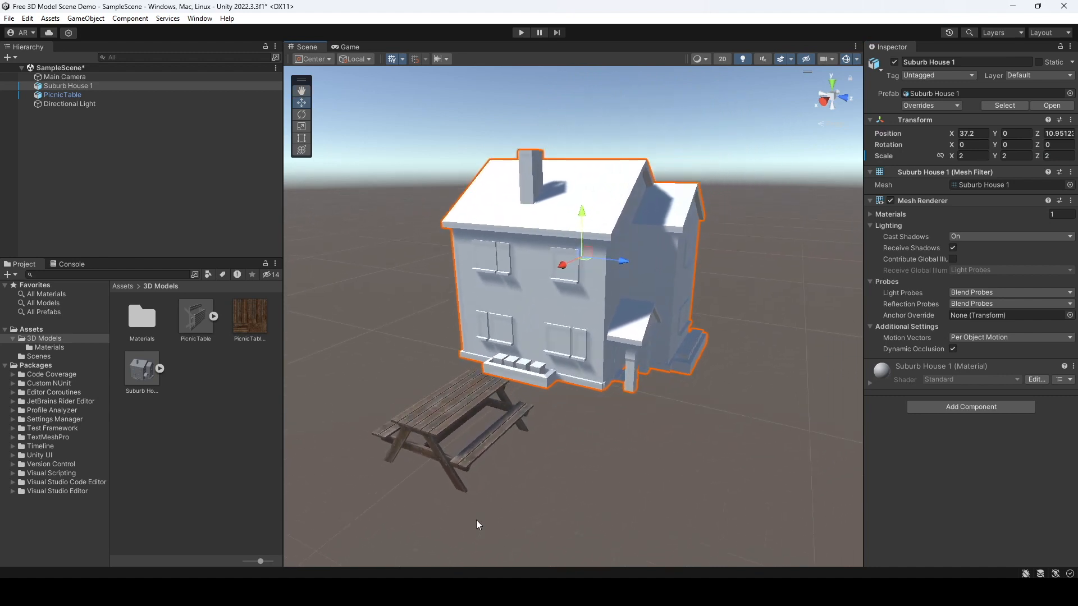
# - Import the Suburb_House_4 texture from the suburb-house-1 textures folder into the Unity project's 3D Models folder
pyautogui.click(417, 591)
pyautogui.click(557, 193)
pyautogui.doubleClick(416, 265)
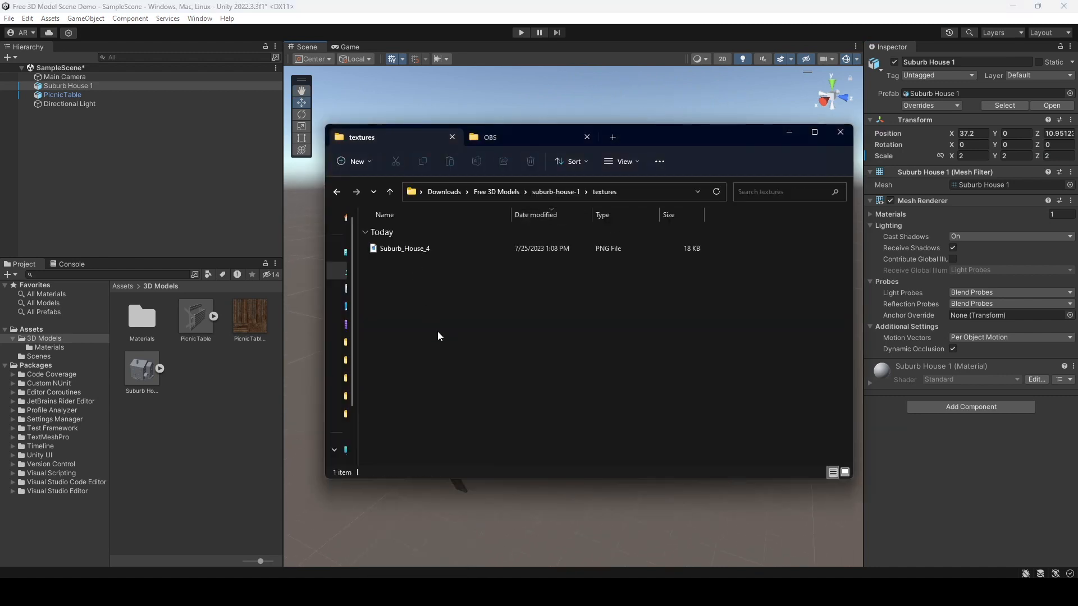
pyautogui.click(438, 256)
pyautogui.moveTo(447, 250); pyautogui.dragTo(226, 374)
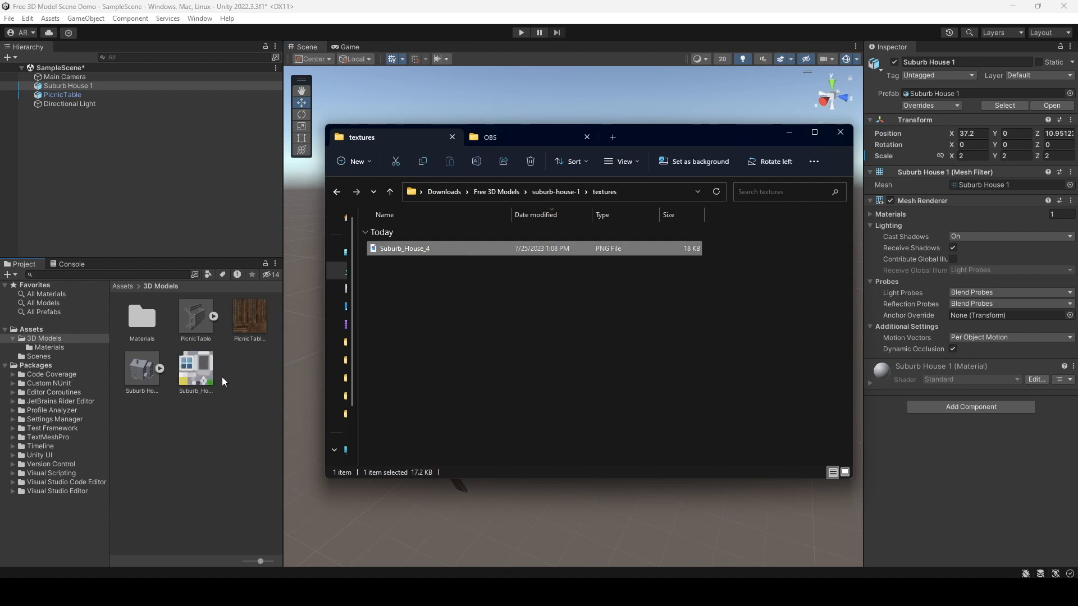
pyautogui.click(248, 355)
pyautogui.click(253, 324)
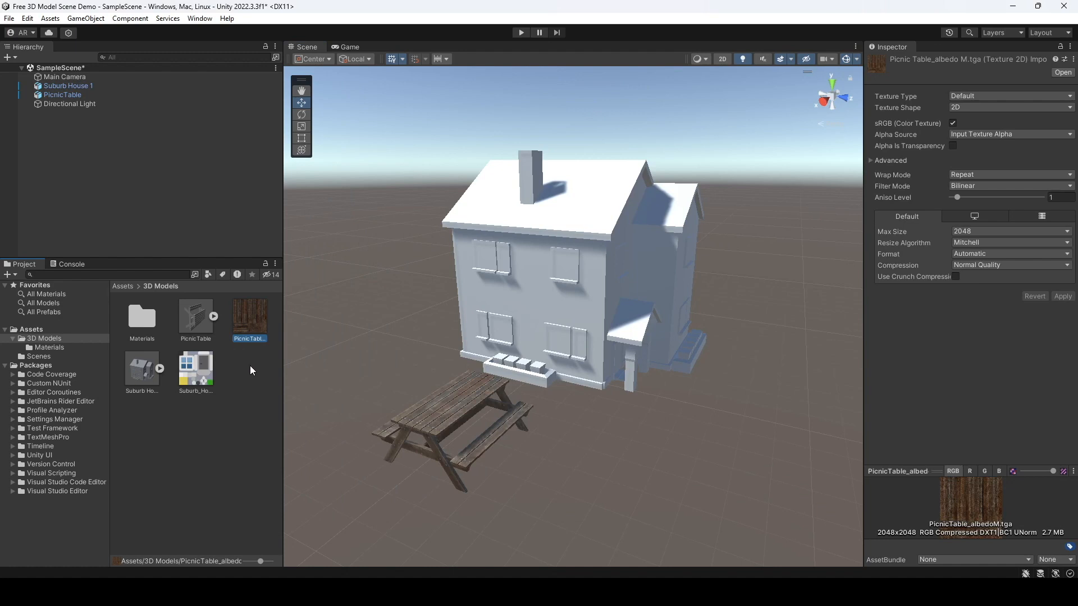
# - Apply the Suburb_House_4 texture to the house in the scene and view the result beside the picnic table
pyautogui.moveTo(209, 373); pyautogui.dragTo(536, 284)
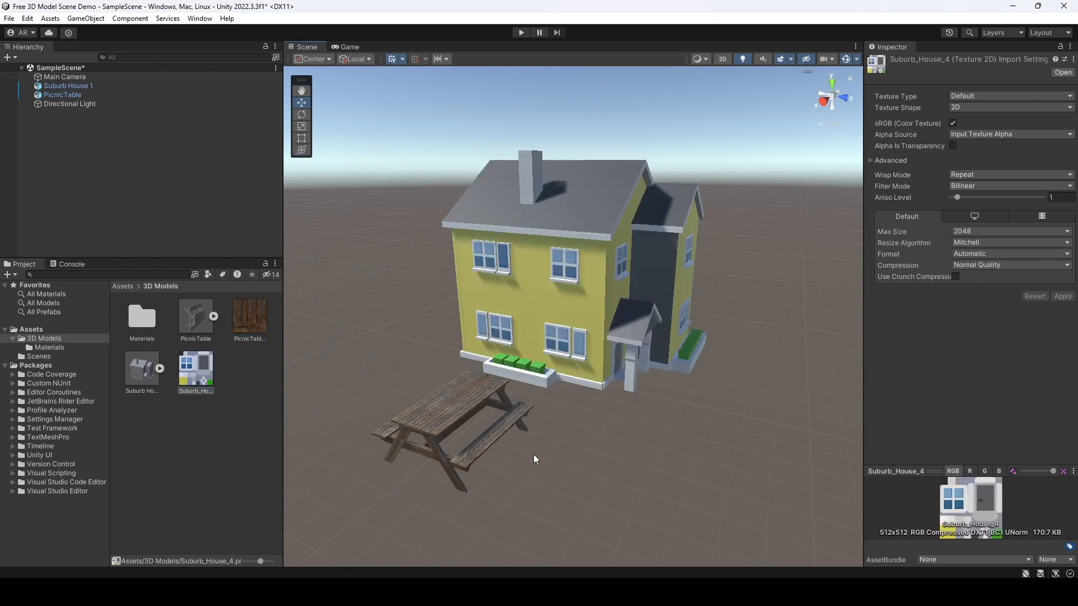
pyautogui.moveTo(685, 409); pyautogui.dragTo(666, 380, button='middle')
pyautogui.moveTo(735, 403); pyautogui.dragTo(701, 412, button='right')
pyautogui.moveTo(733, 388); pyautogui.dragTo(668, 397, button='middle')
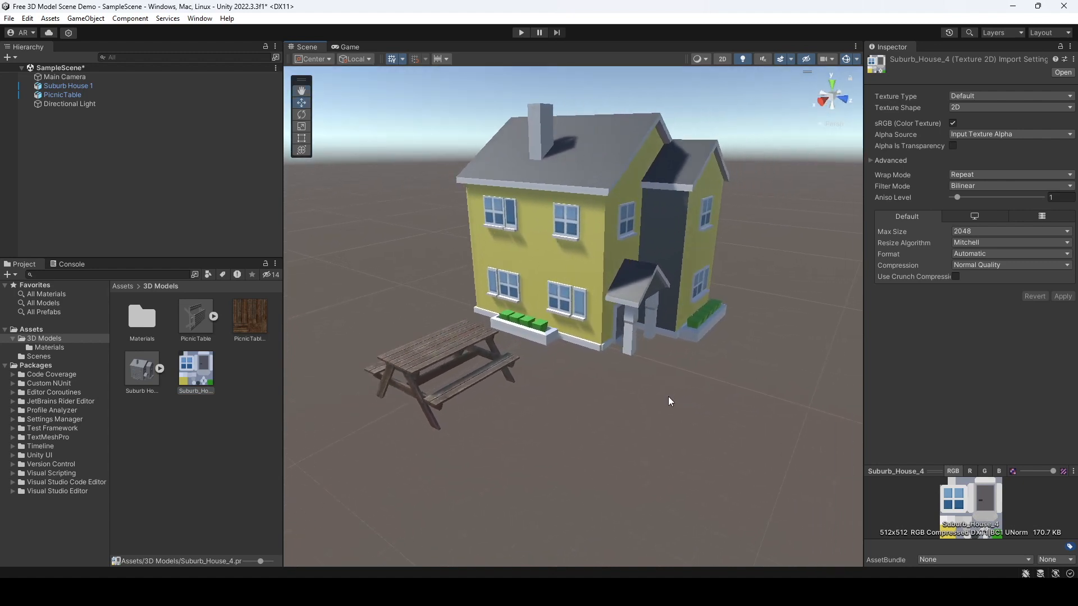
# - In File Explorer, go back to the Free 3D Models folder and extract the dog-house-free archive
pyautogui.click(476, 592)
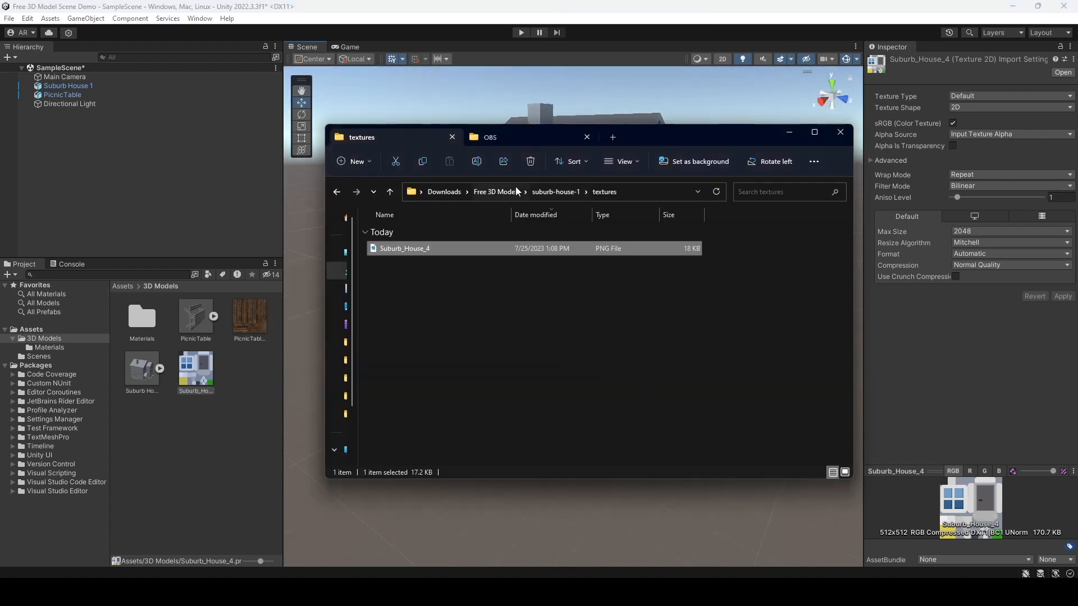
pyautogui.click(496, 192)
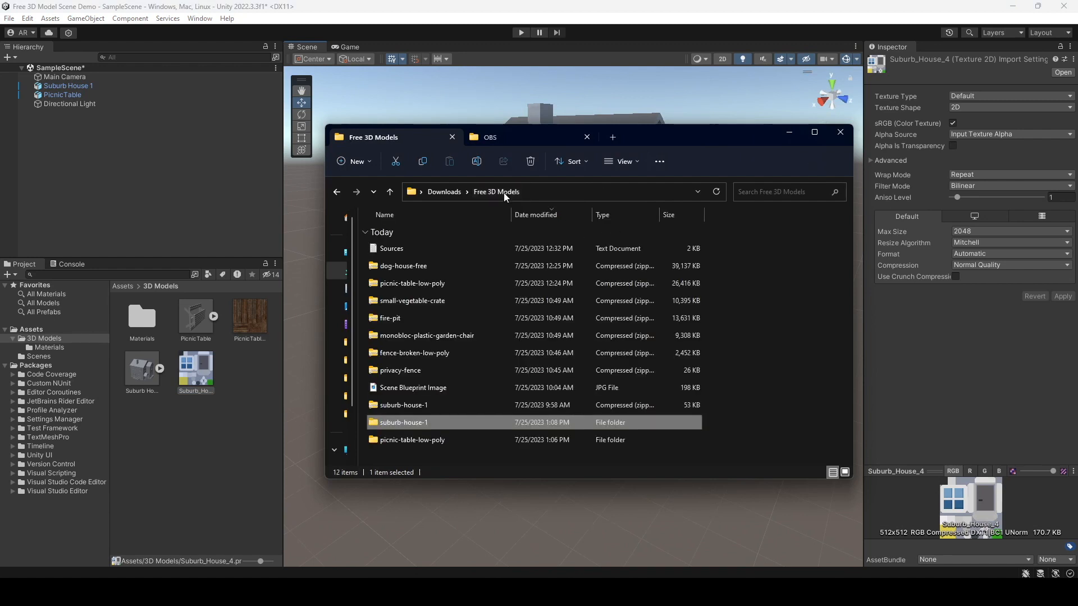
pyautogui.click(423, 268)
pyautogui.rightClick(422, 267)
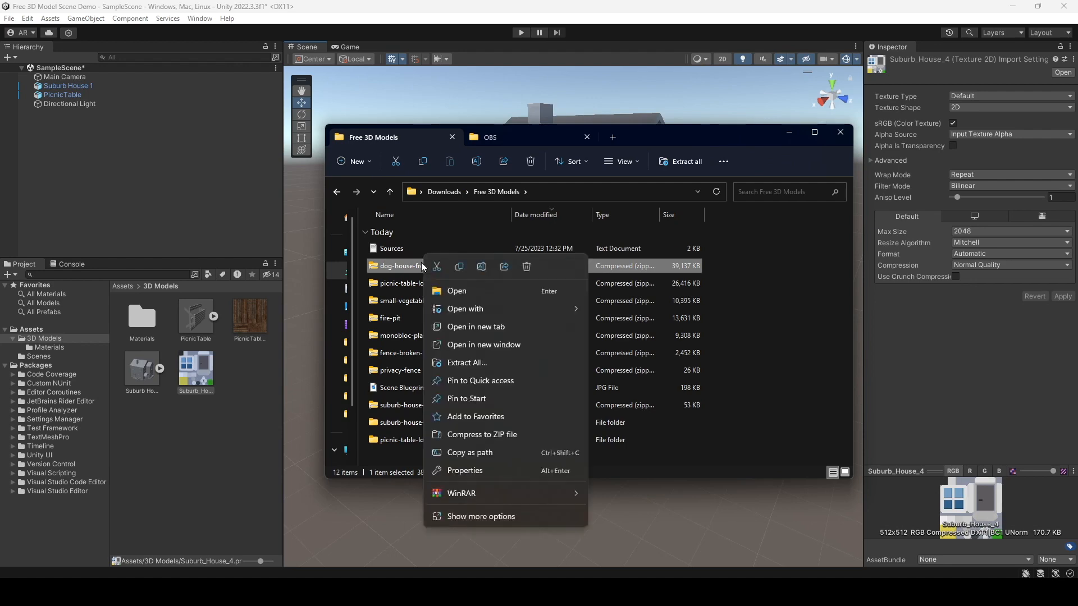
pyautogui.click(511, 364)
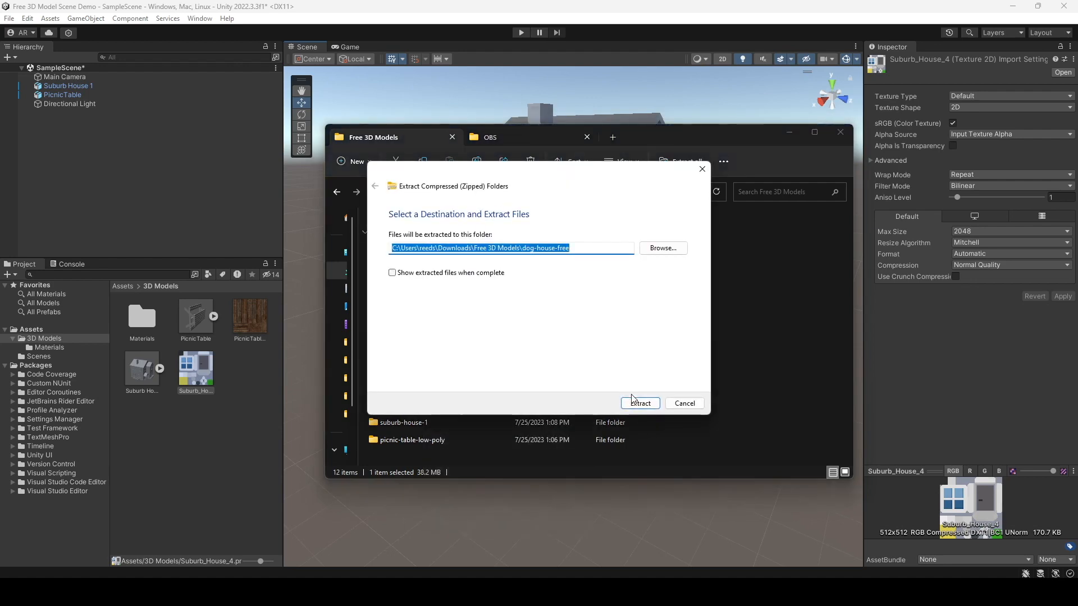
pyautogui.click(639, 402)
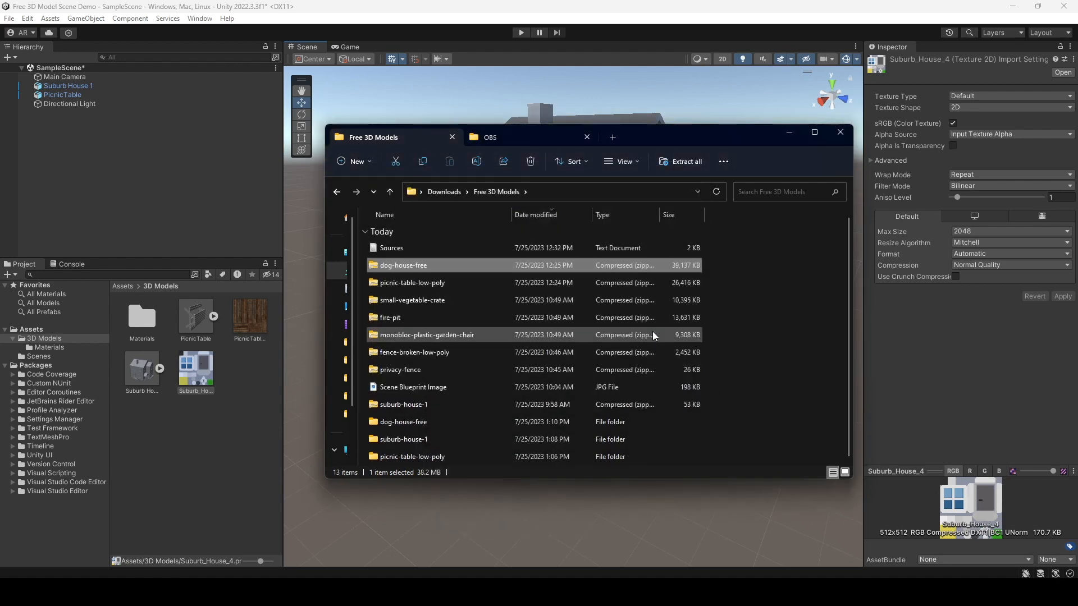
# - Extract the nested doghouse0908 archive inside the dog-house-free source folder
pyautogui.doubleClick(412, 426)
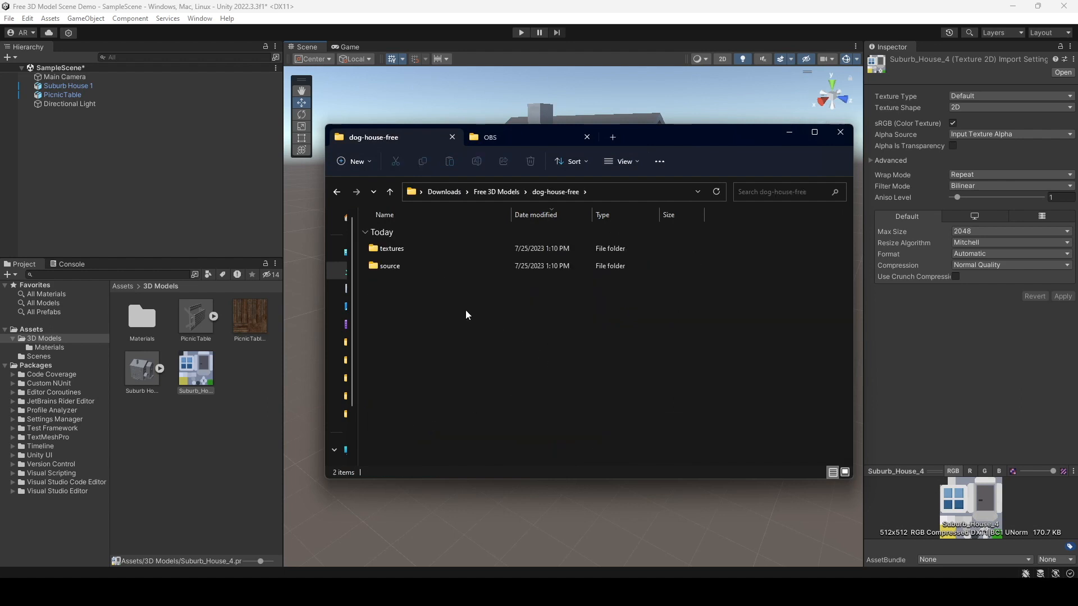
pyautogui.doubleClick(389, 266)
pyautogui.click(406, 258)
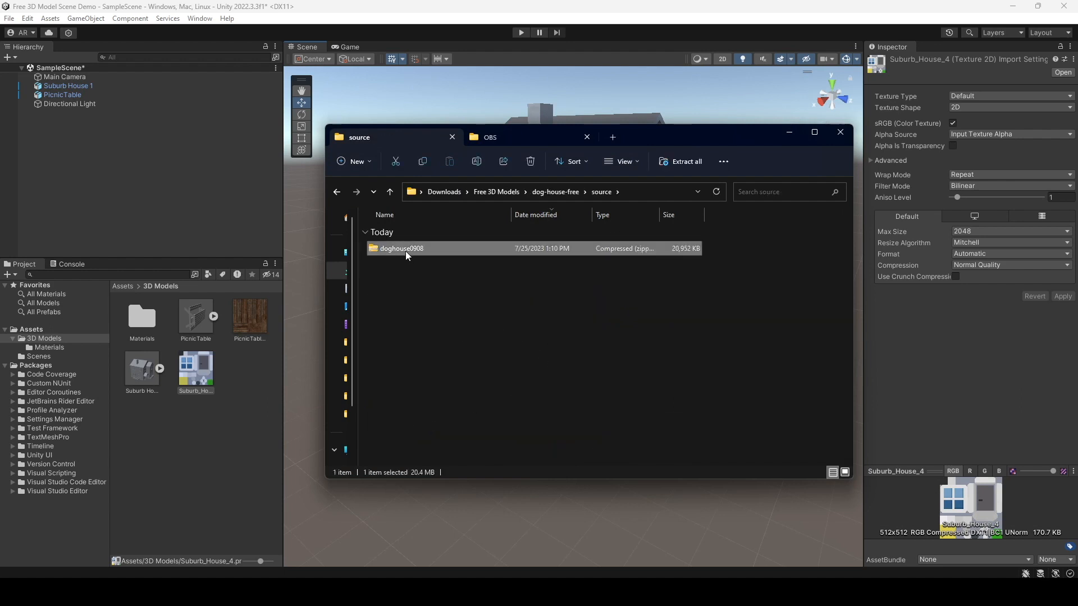
pyautogui.rightClick(406, 255)
pyautogui.click(469, 360)
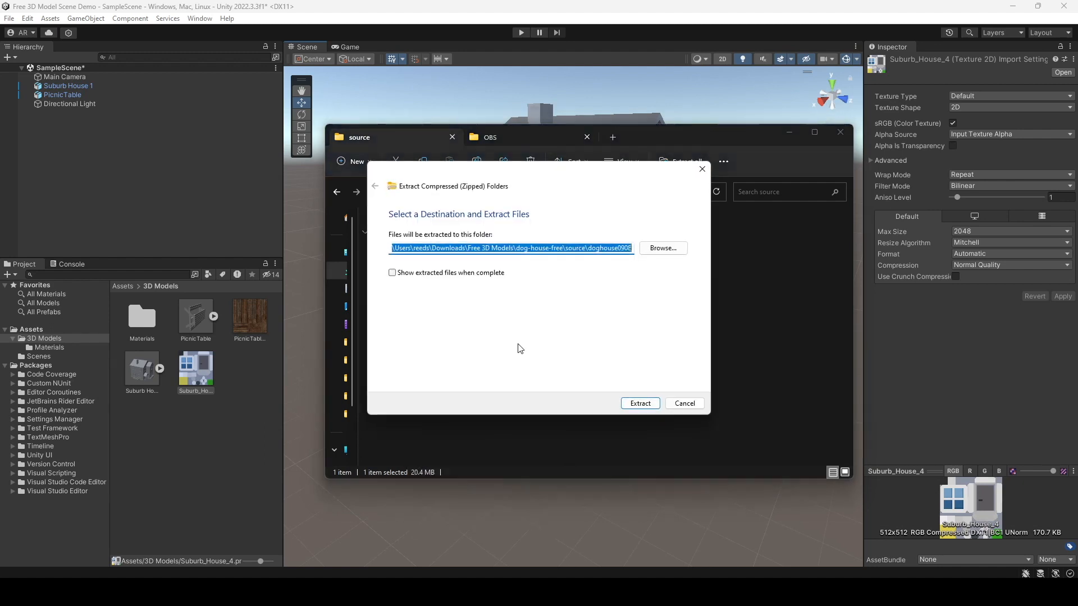
pyautogui.click(639, 403)
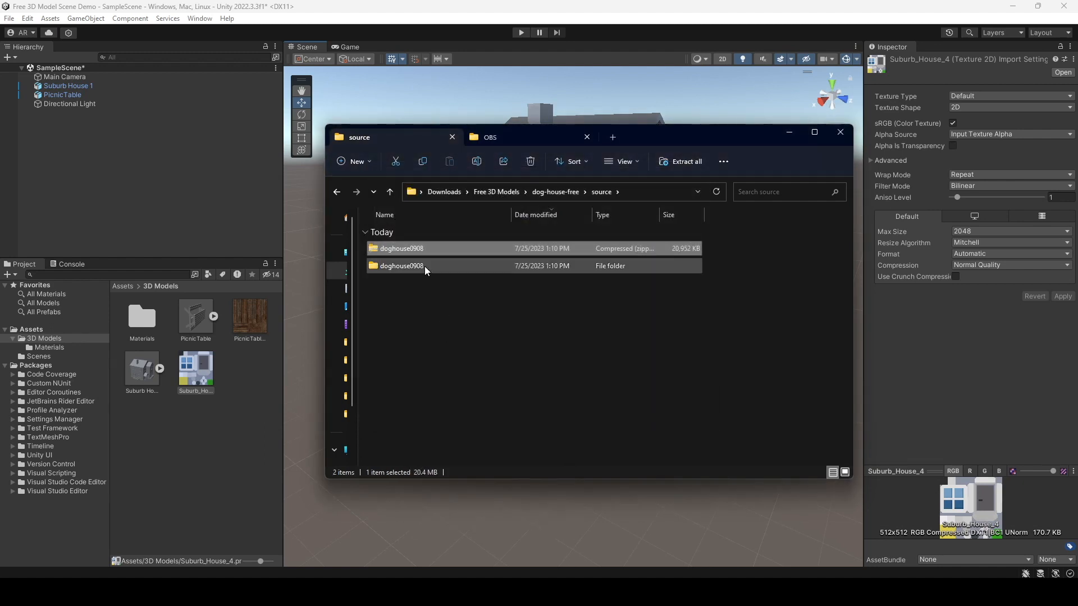
# - Import doghouse0908.fbx and the doghouse0908_PBR_BaseColor texture together into the Unity project's 3D Models folder
pyautogui.doubleClick(425, 269)
pyautogui.click(440, 252)
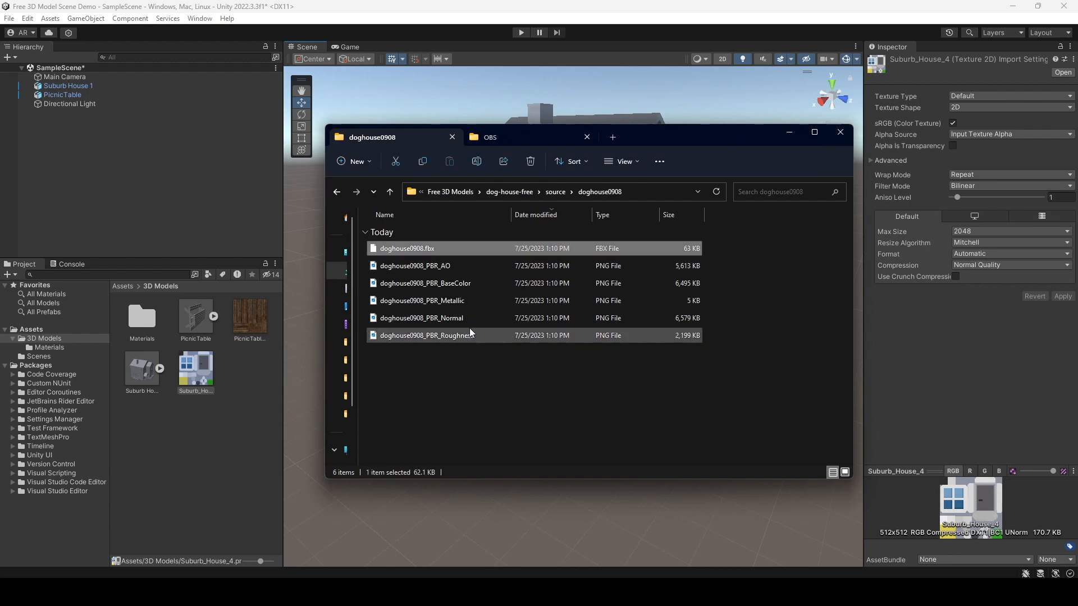
pyautogui.keyDown('ctrl'); pyautogui.click(471, 285); pyautogui.keyUp('ctrl')
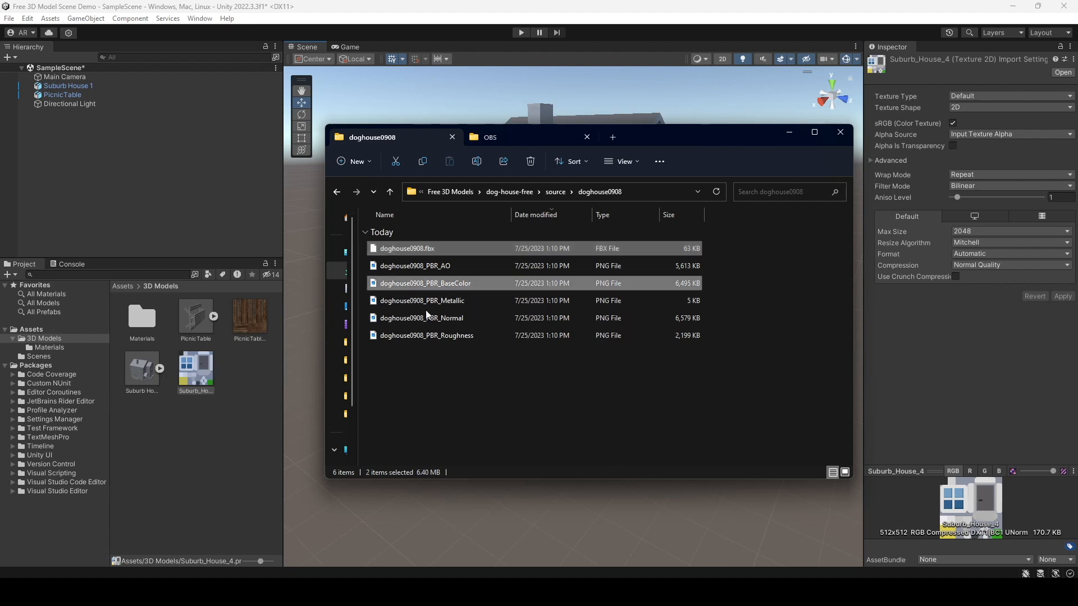
pyautogui.moveTo(452, 285); pyautogui.dragTo(252, 378)
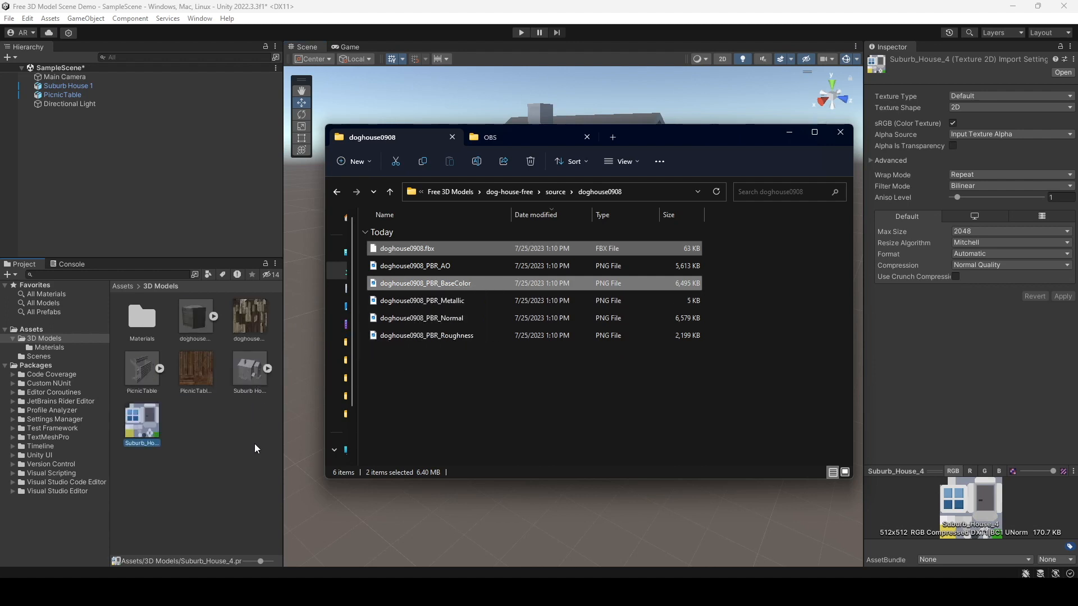
# - Place the doghouse0908 model in the scene on the ground beside the picnic table, in front of the house
pyautogui.click(256, 448)
pyautogui.click(196, 318)
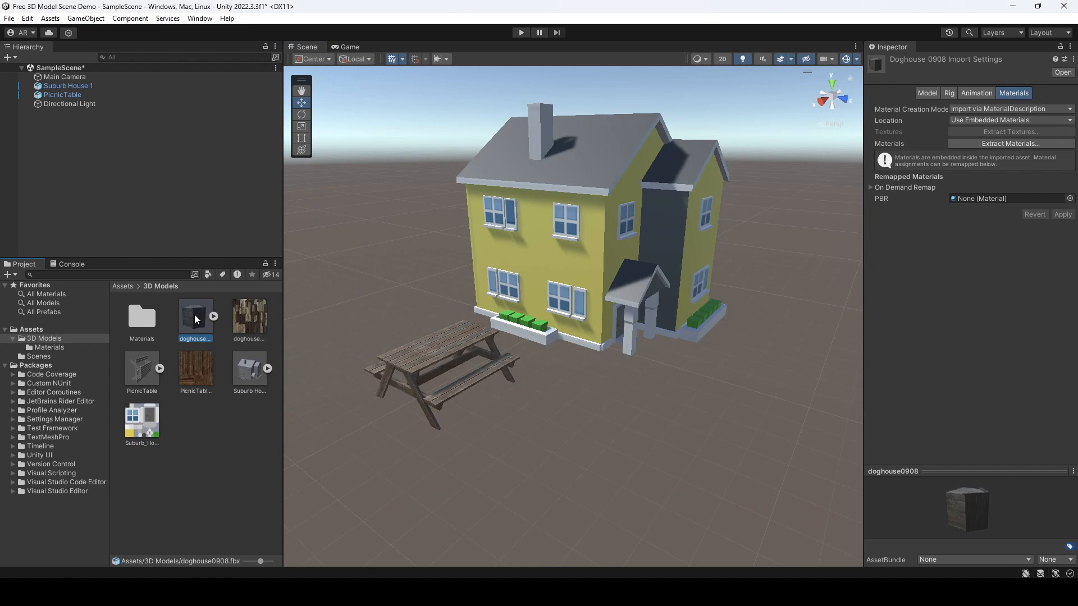
pyautogui.moveTo(196, 322); pyautogui.dragTo(572, 407)
pyautogui.scroll(2, 611, 449)
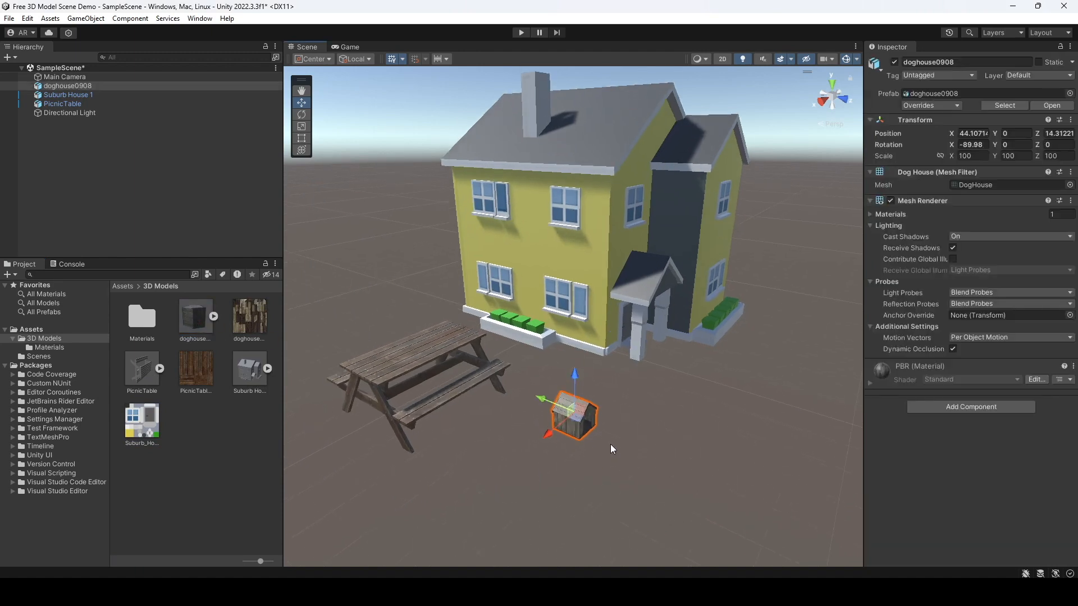
pyautogui.scroll(5, 612, 449)
pyautogui.moveTo(659, 492); pyautogui.dragTo(640, 306, button='middle')
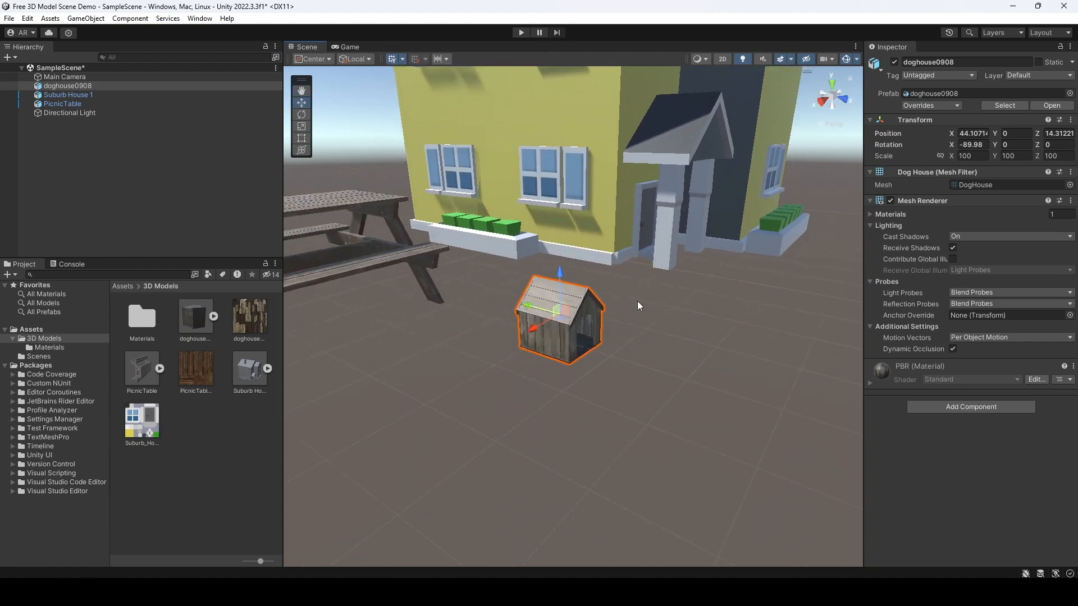
pyautogui.scroll(5, 637, 306)
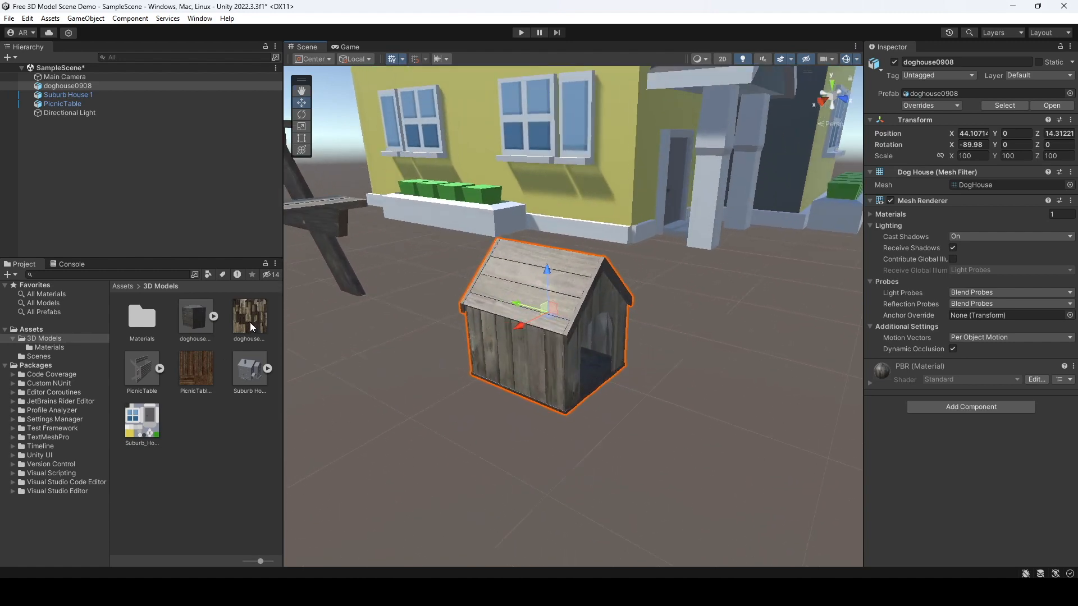
# - Inspect the doghouse0908_PBR_BaseColor texture and examine the dog house beside the house and picnic table from near and far
pyautogui.click(250, 327)
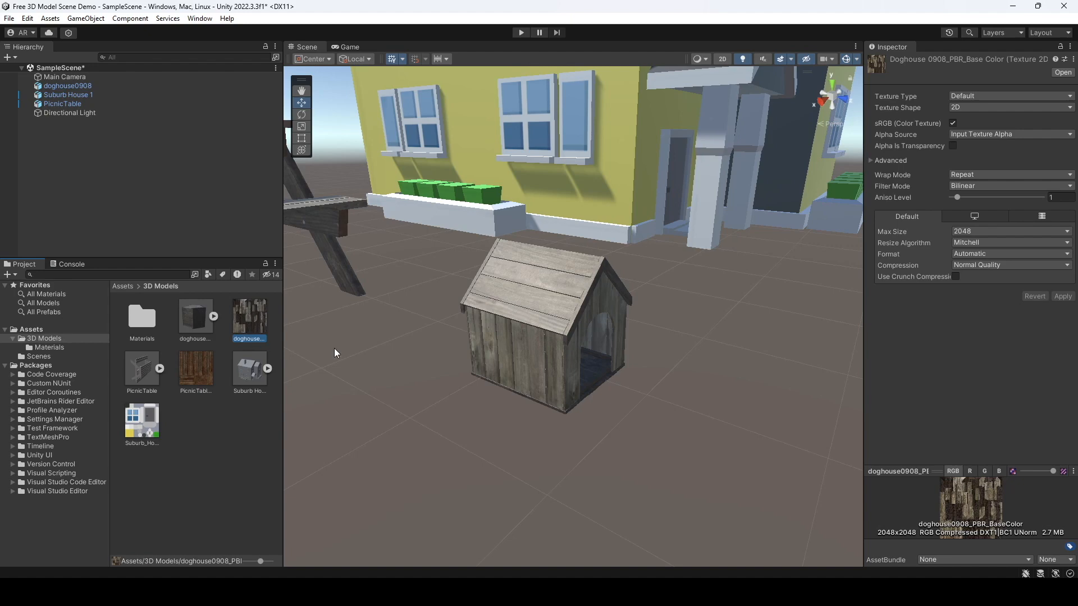
pyautogui.scroll(-6, 670, 375)
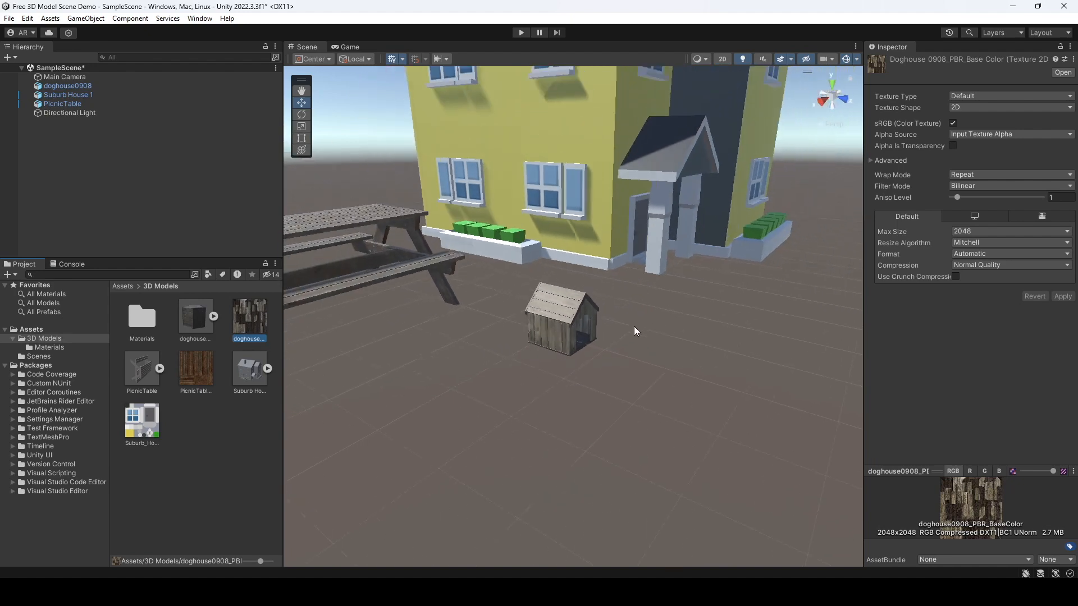
pyautogui.scroll(-3, 562, 353)
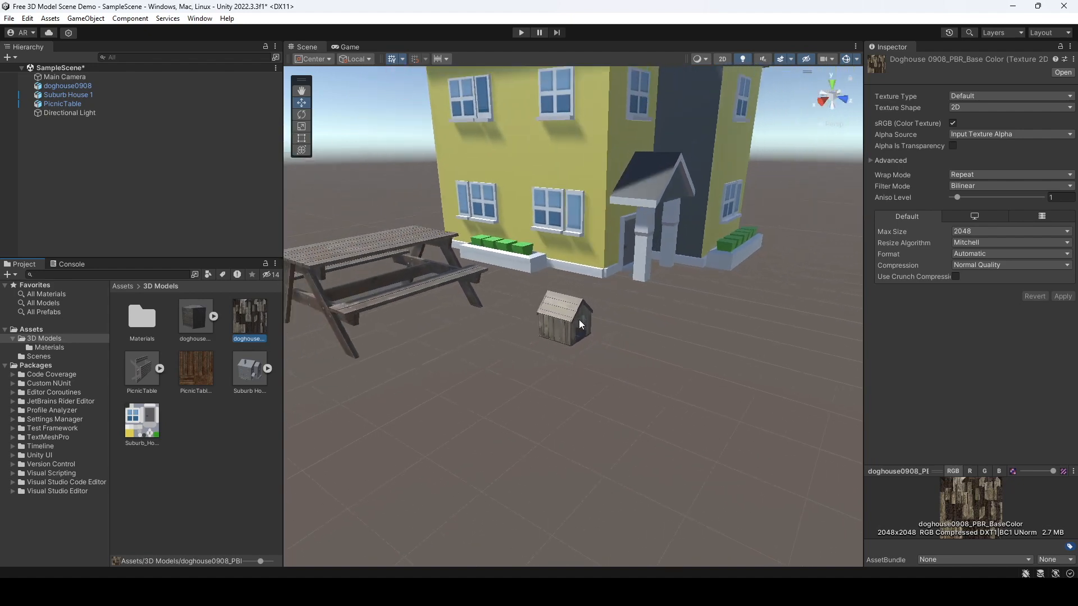
pyautogui.scroll(6, 577, 316)
pyautogui.moveTo(689, 366); pyautogui.dragTo(676, 415, button='right')
pyautogui.scroll(-5, 679, 435)
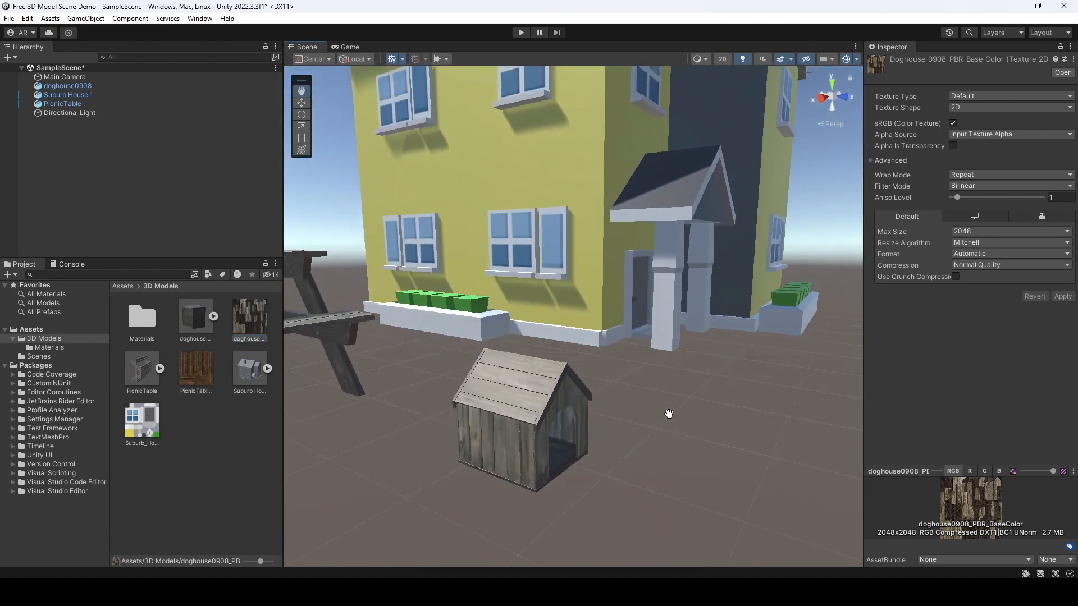
pyautogui.scroll(-2, 667, 404)
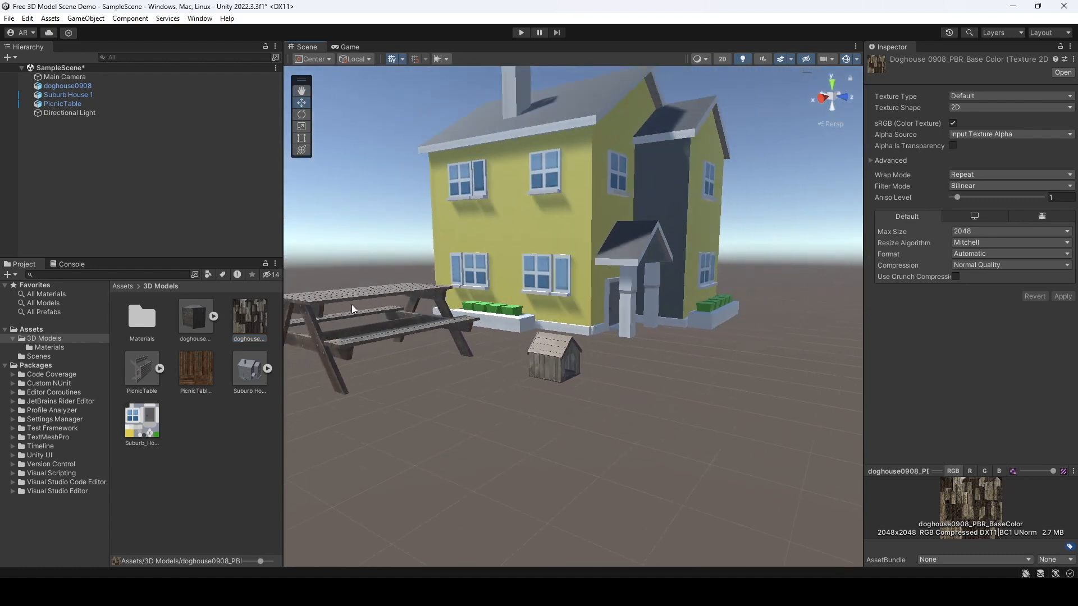
pyautogui.scroll(-2, 621, 355)
pyautogui.scroll(-2, 638, 372)
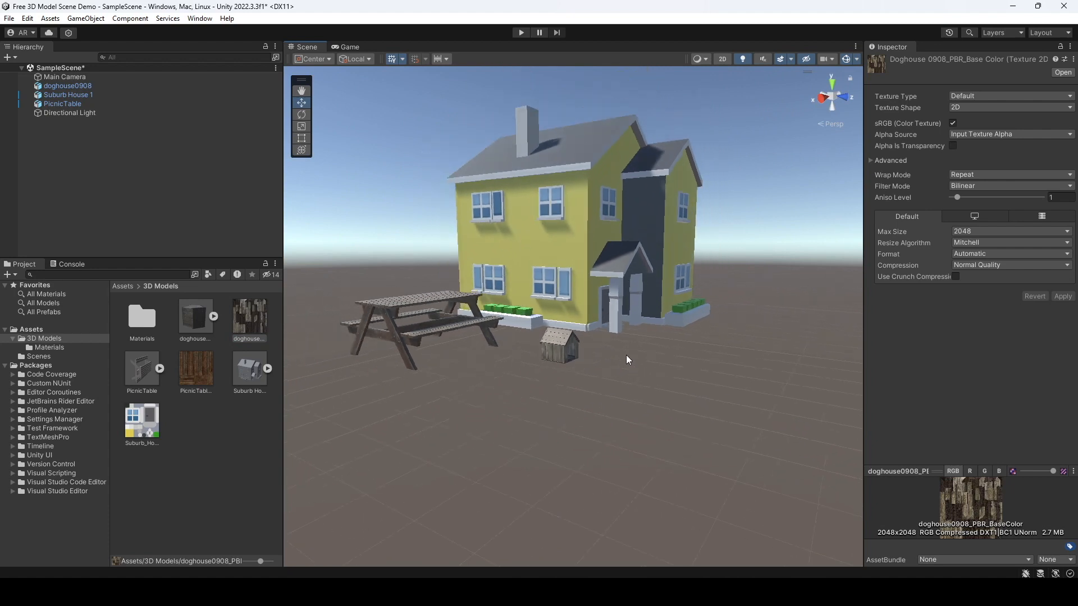
pyautogui.scroll(-2, 623, 332)
pyautogui.keyDown('alt'); pyautogui.moveTo(648, 318); pyautogui.dragTo(646, 357); pyautogui.keyUp('alt')
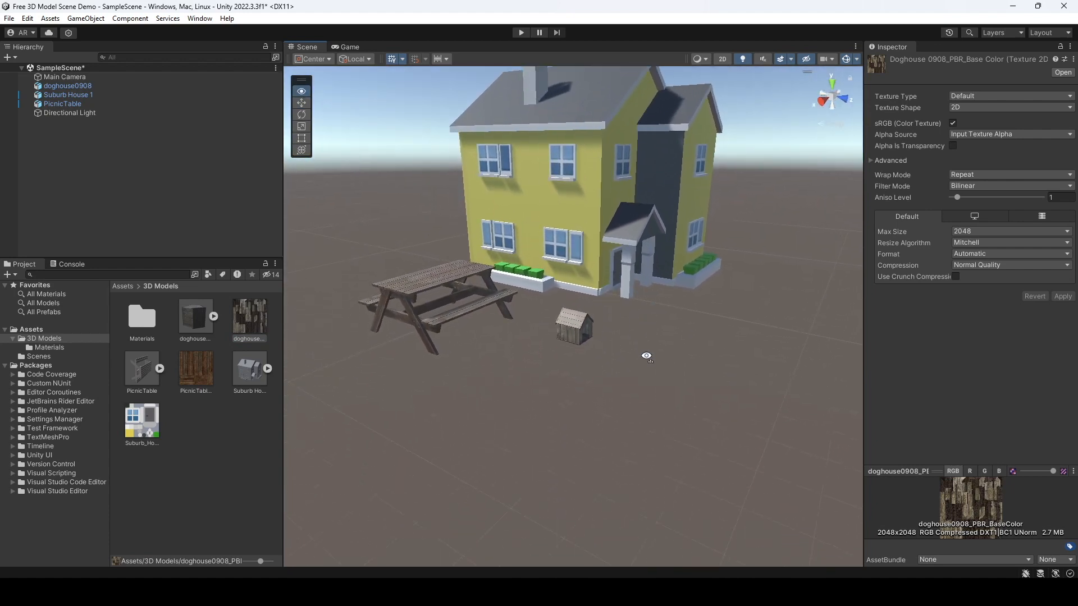
pyautogui.moveTo(658, 339); pyautogui.dragTo(645, 415, button='middle')
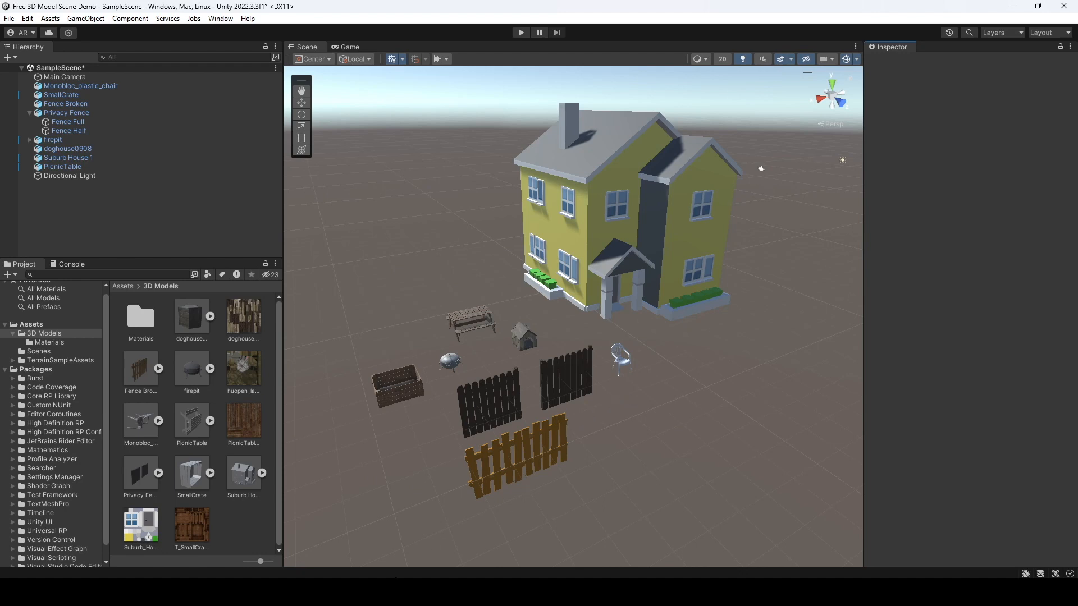
# - Switch to the browser to view the free Terrain Sample Asset Pack page on the Unity Asset Store, and return to Unity
pyautogui.click(393, 591)
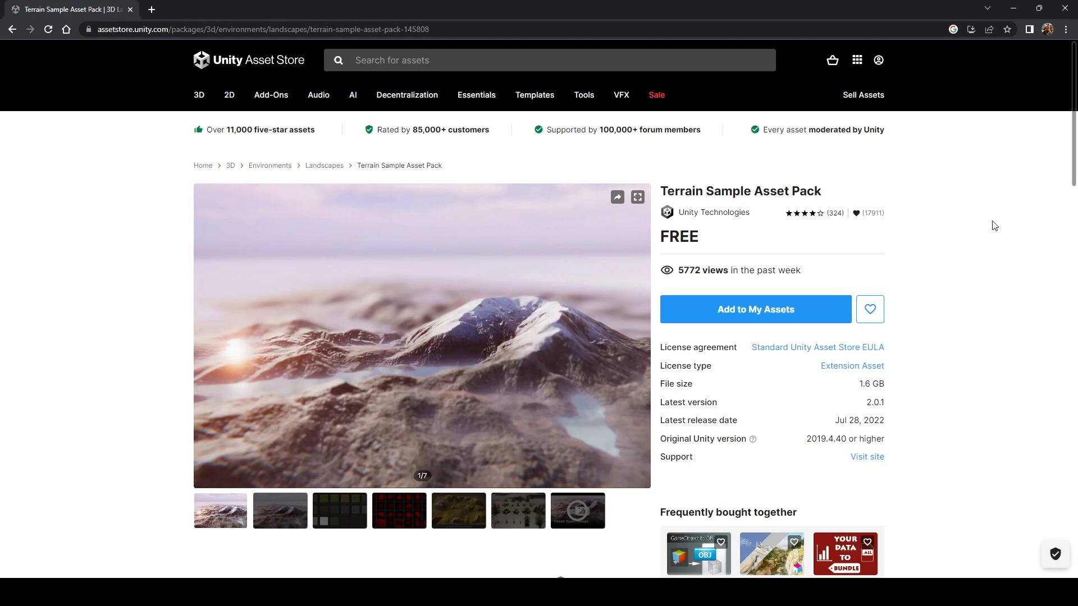
pyautogui.scroll(-1, 990, 224)
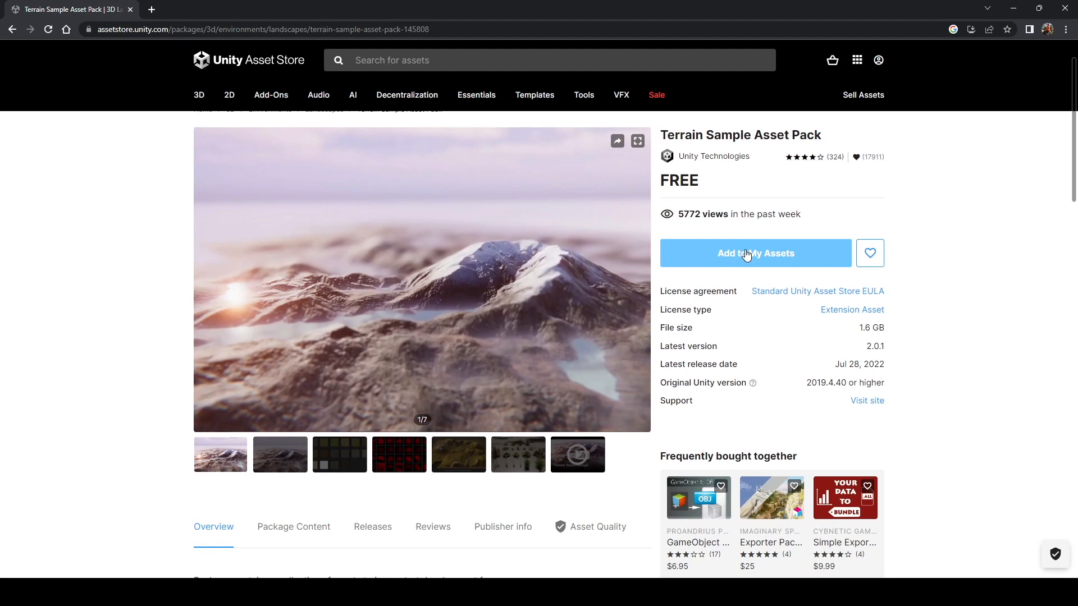
pyautogui.click(1017, 8)
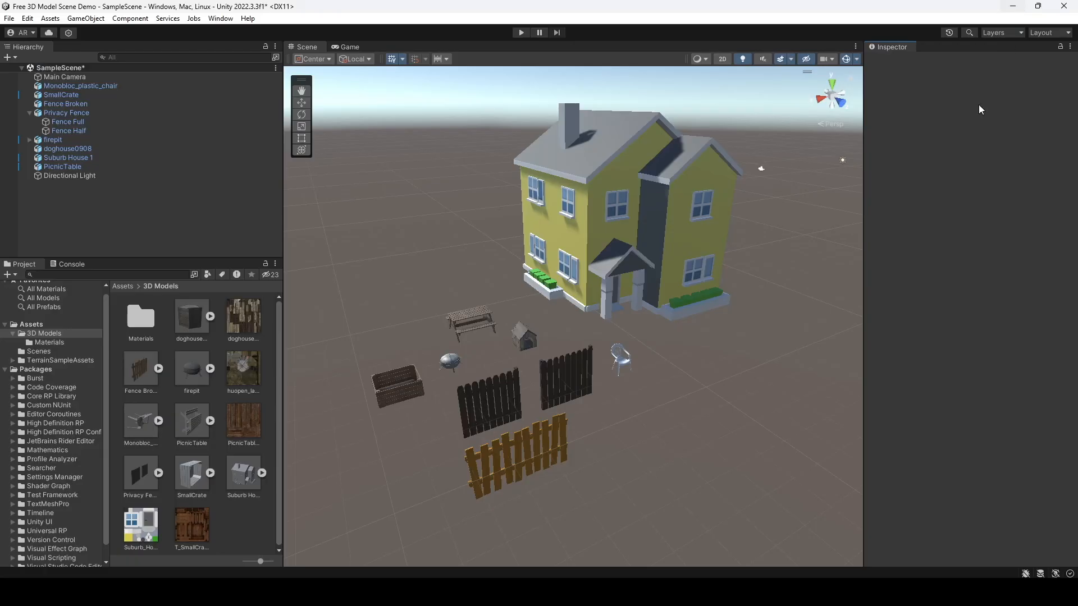
# - Review the Terrain Sample Asset Pack among My Assets in the Package Manager and open the project's TerrainSampleAssets folder
pyautogui.click(221, 19)
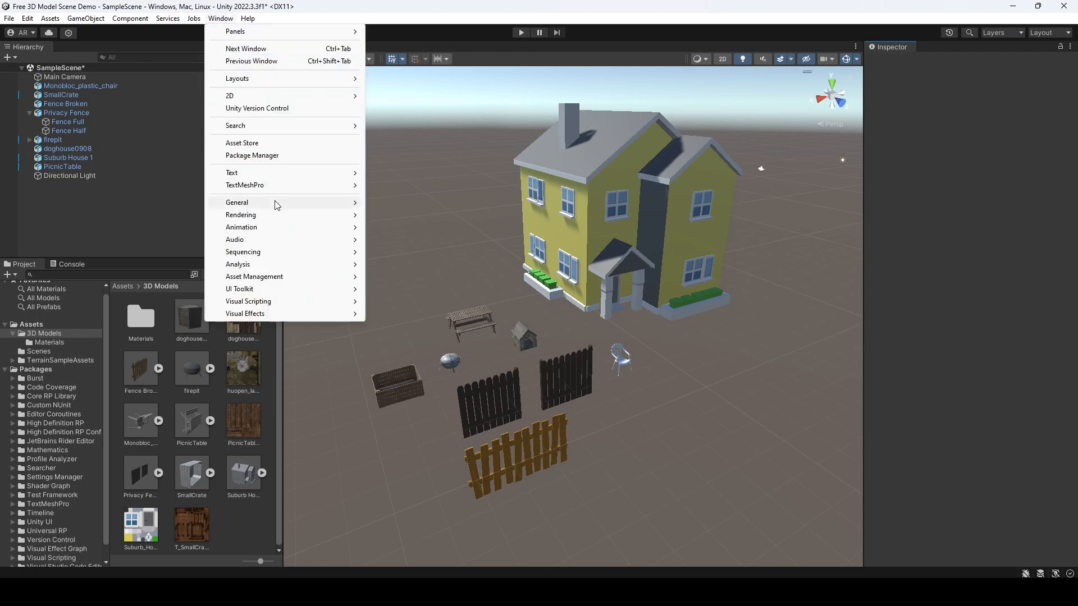
pyautogui.click(266, 157)
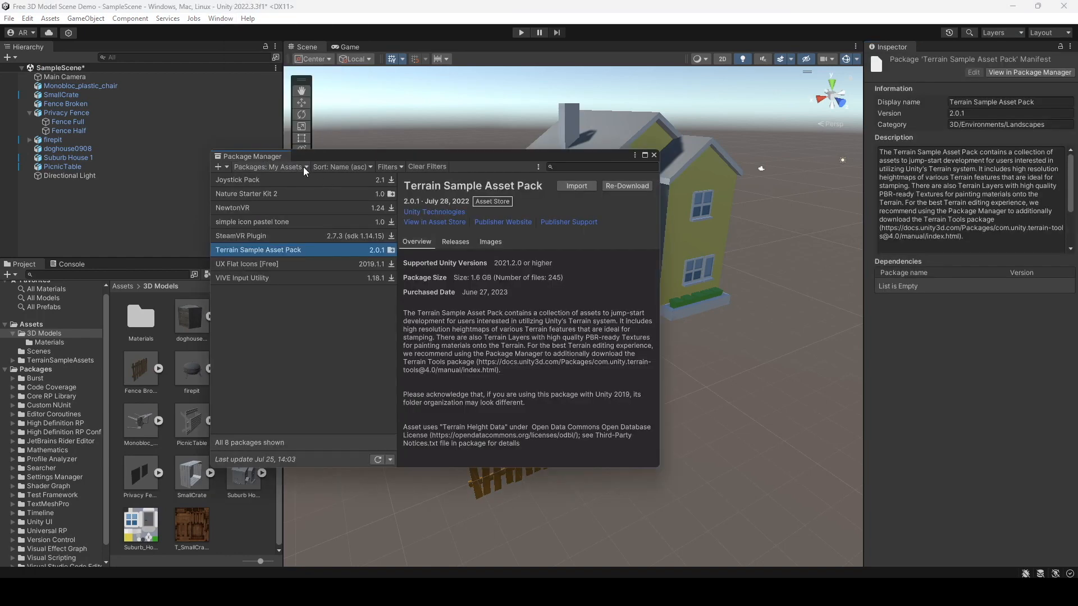
pyautogui.click(266, 167)
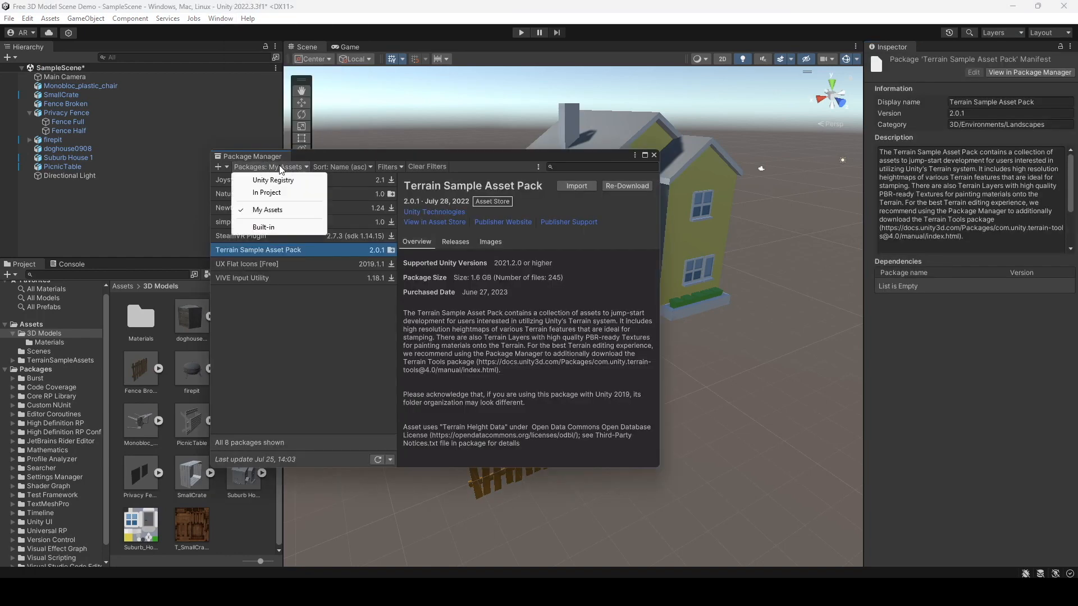
pyautogui.click(277, 210)
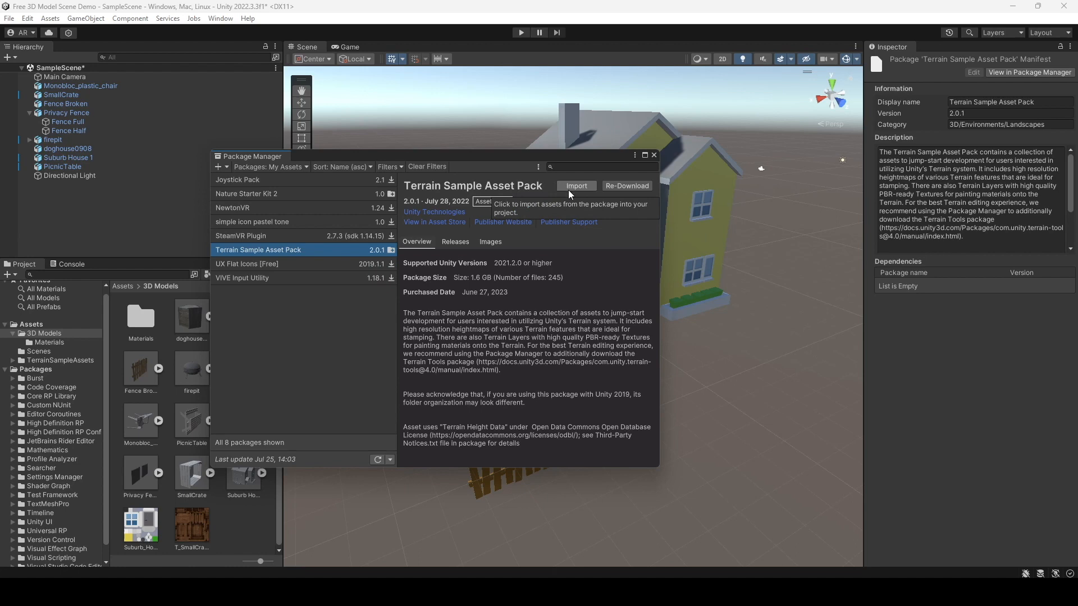
pyautogui.click(654, 156)
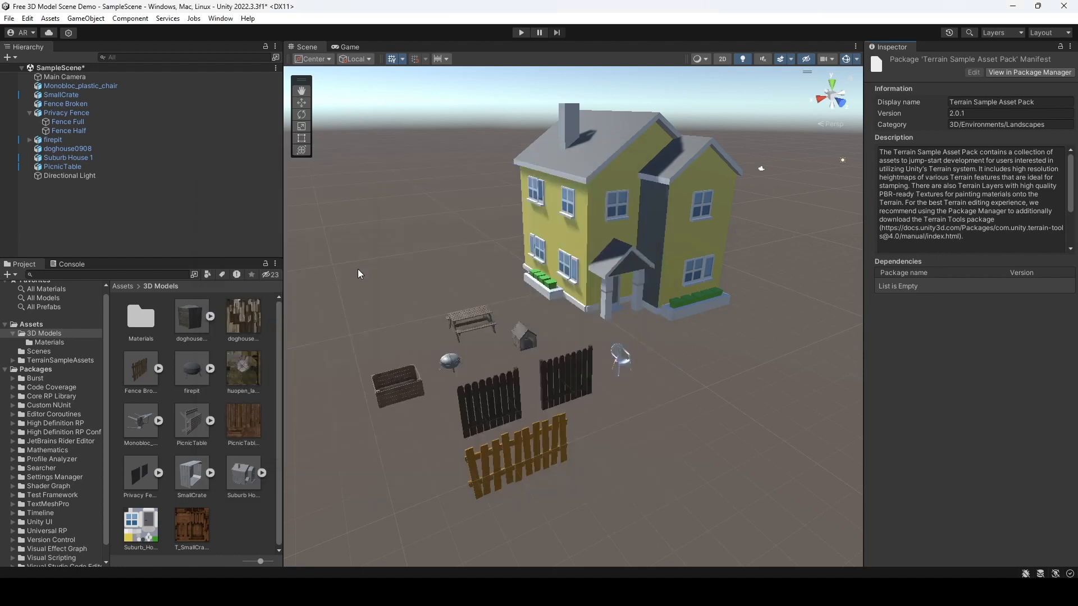
pyautogui.click(60, 360)
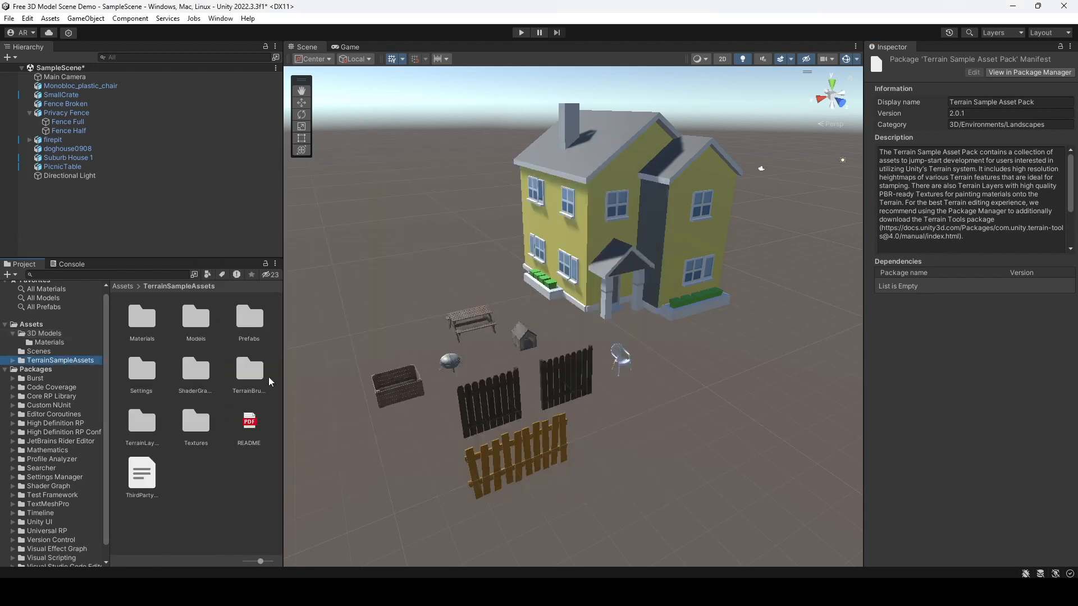
# - Add a Terrain object named Terrain to the scene and set its Z position to -27.3
pyautogui.rightClick(145, 211)
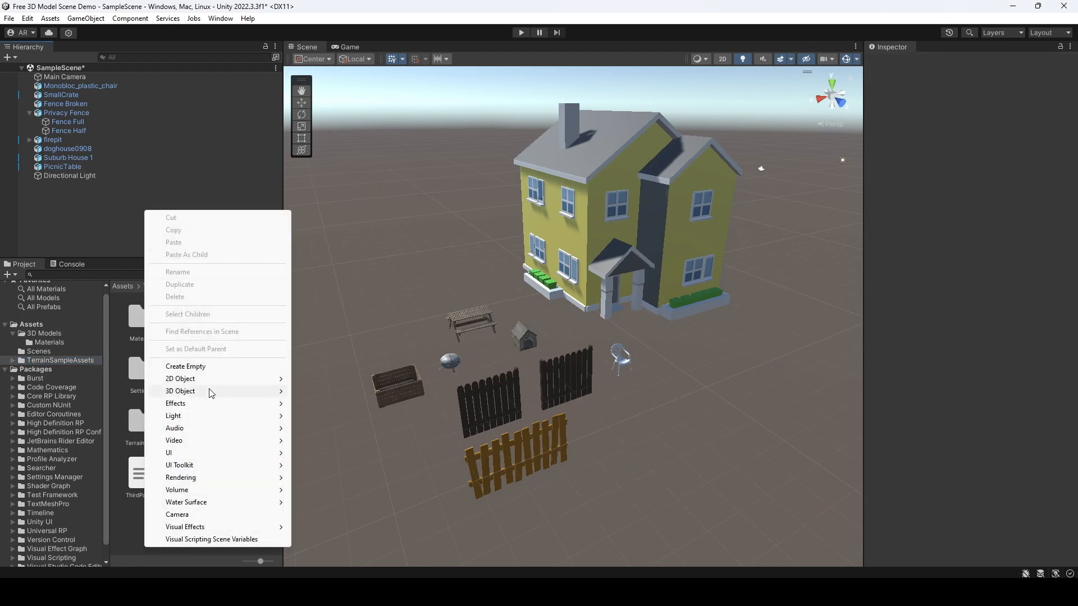
pyautogui.moveTo(212, 394)
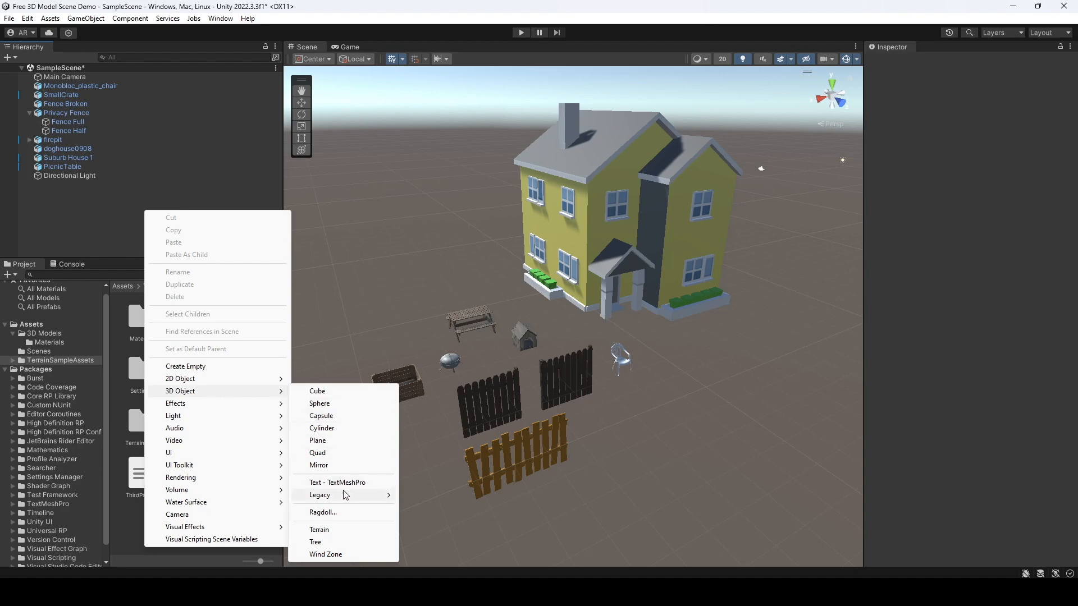
pyautogui.click(331, 529)
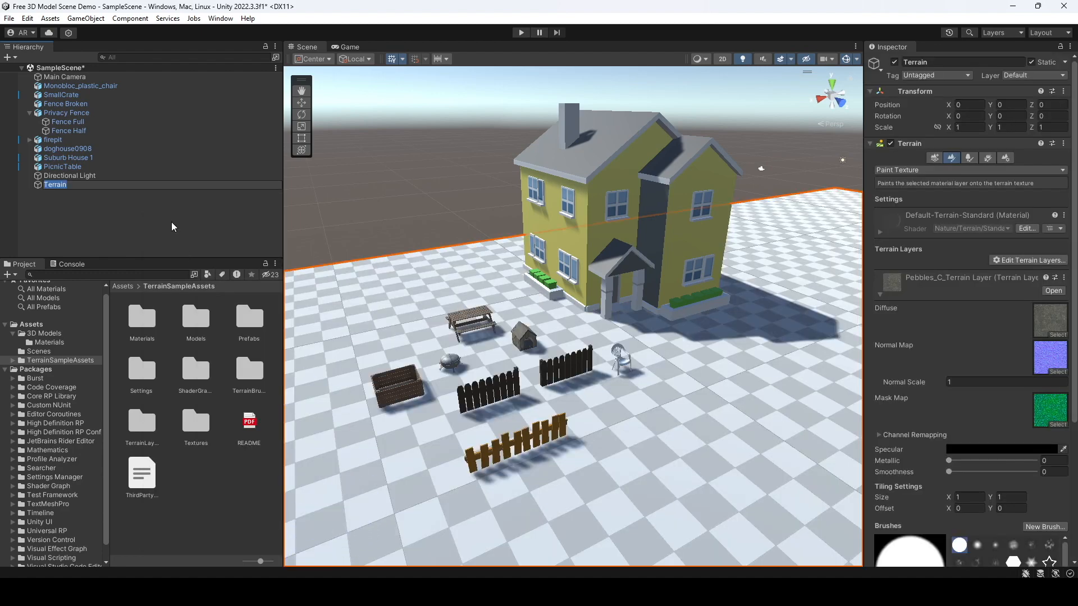
pyautogui.press('Return')
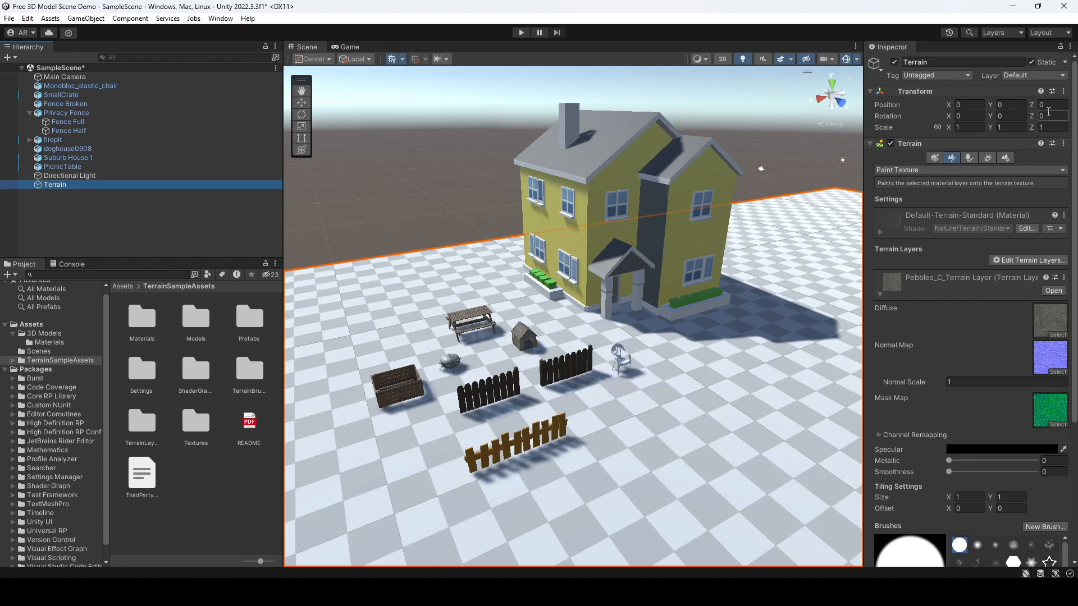
pyautogui.moveTo(1033, 105); pyautogui.dragTo(533, 197)
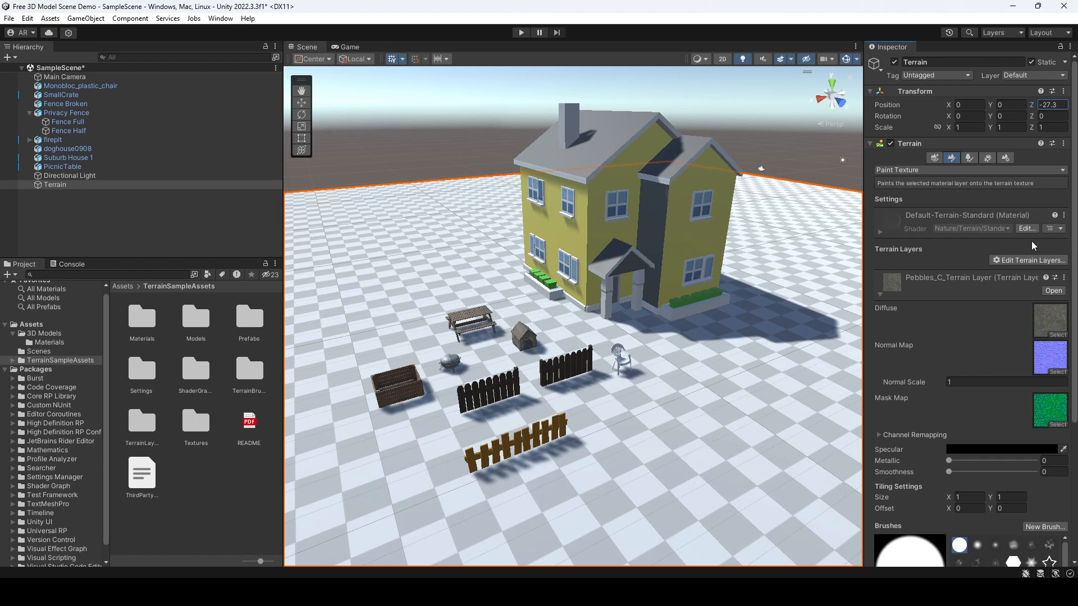
# - Add Grass_B_TerrainLayer as the terrain's paint texture layer and inspect the grass around the house
pyautogui.click(934, 158)
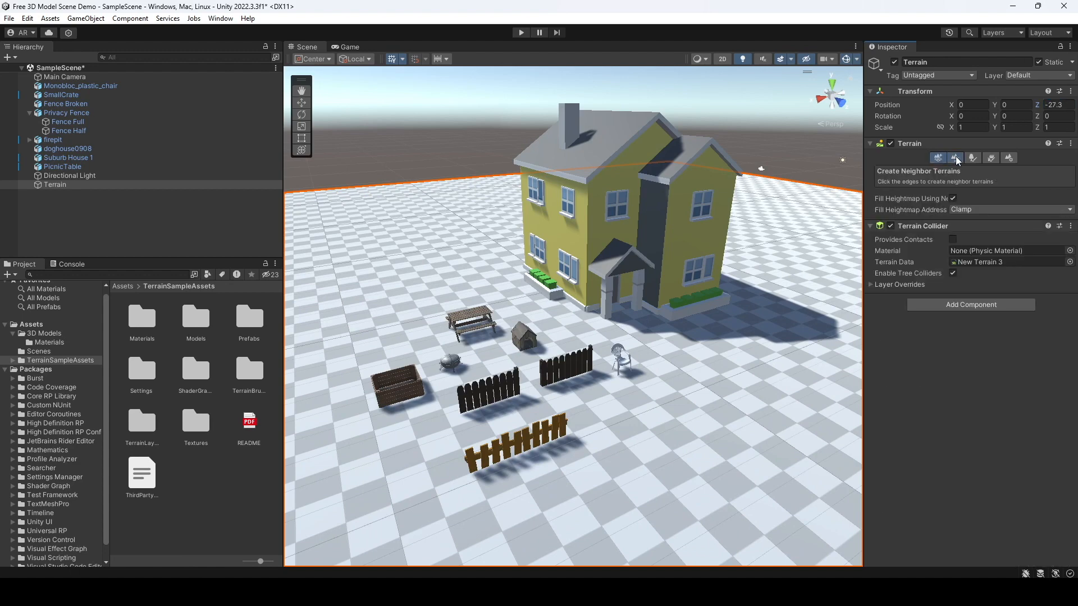
pyautogui.click(956, 159)
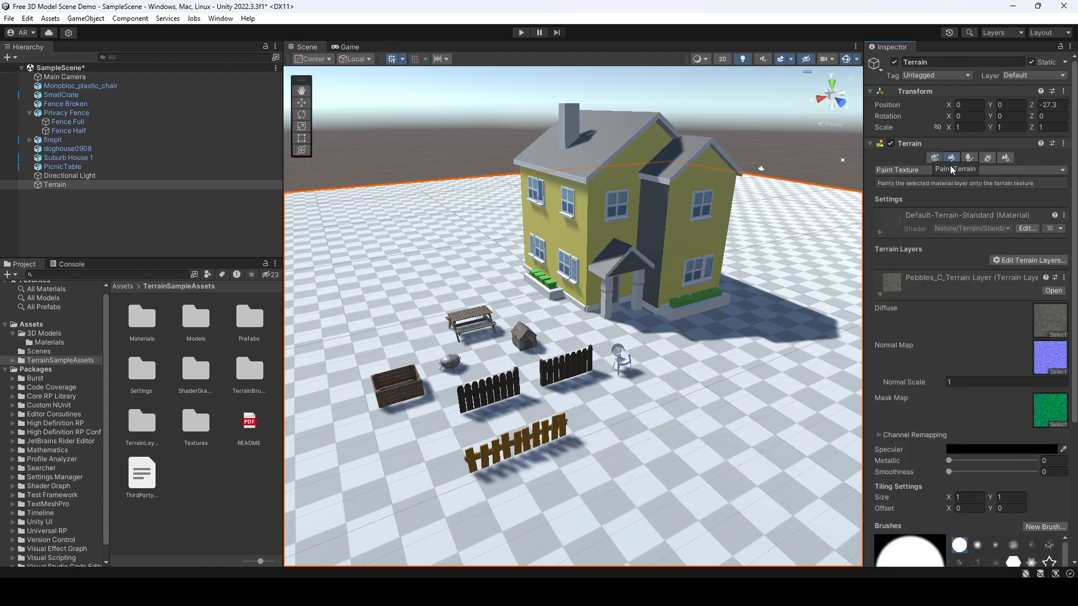
pyautogui.click(1036, 261)
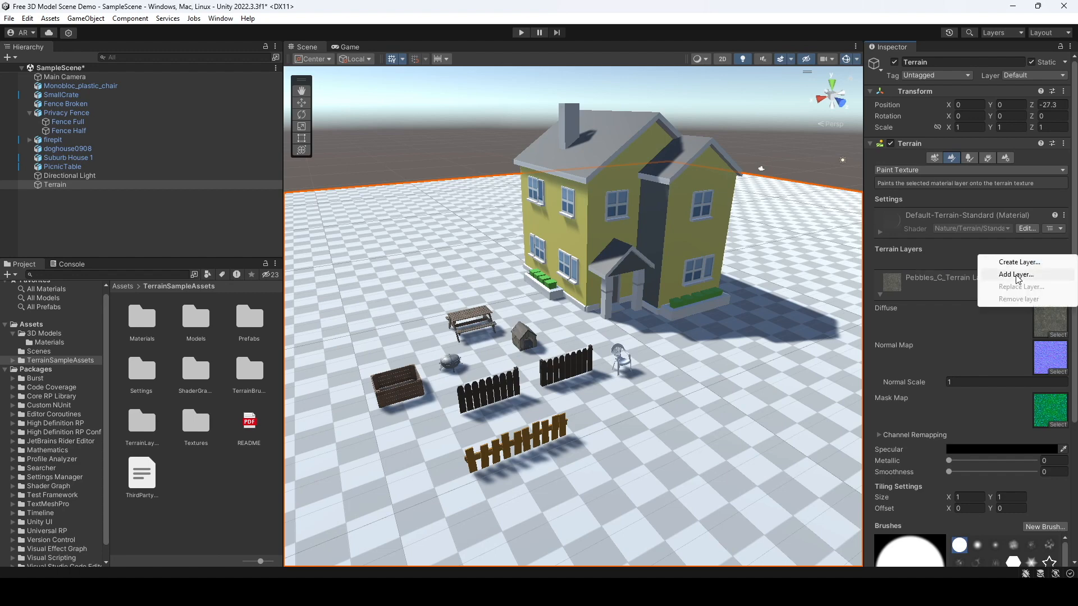
pyautogui.click(1017, 275)
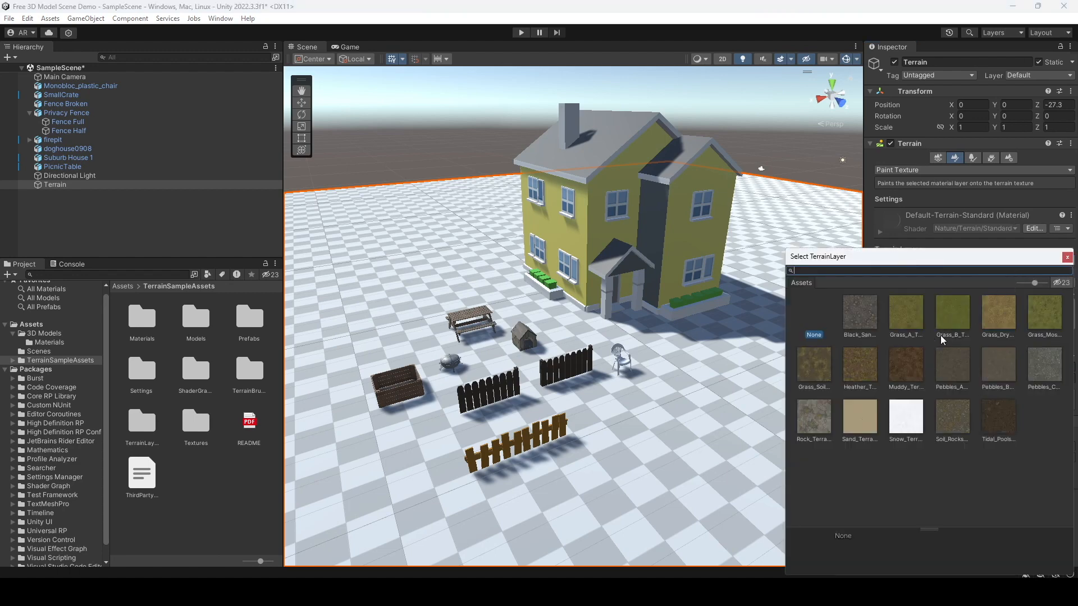
pyautogui.doubleClick(955, 320)
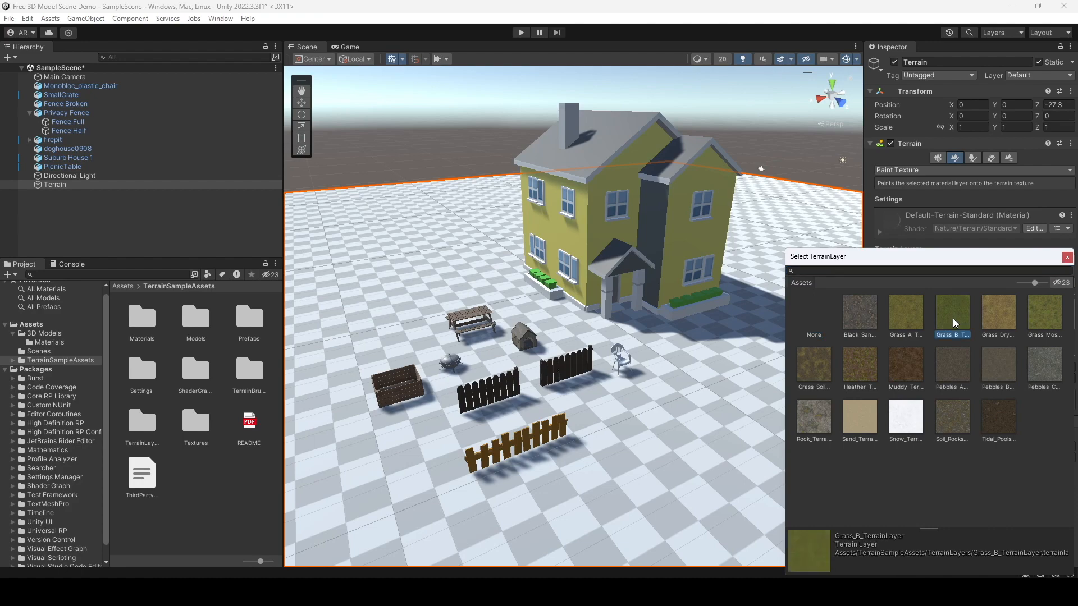
pyautogui.scroll(3, 588, 345)
pyautogui.scroll(10, 529, 385)
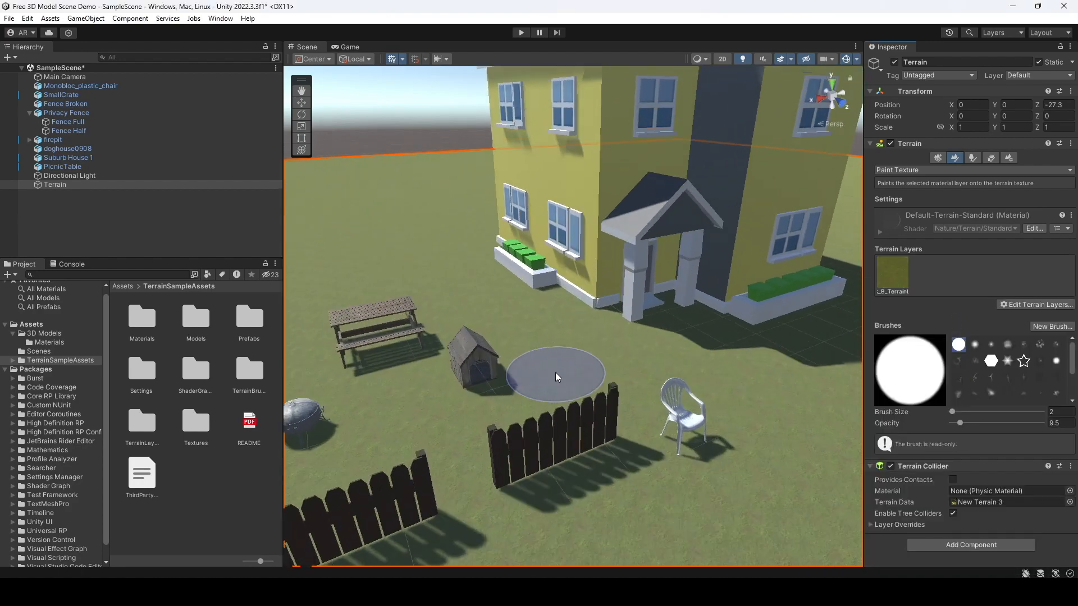
pyautogui.scroll(3, 498, 395)
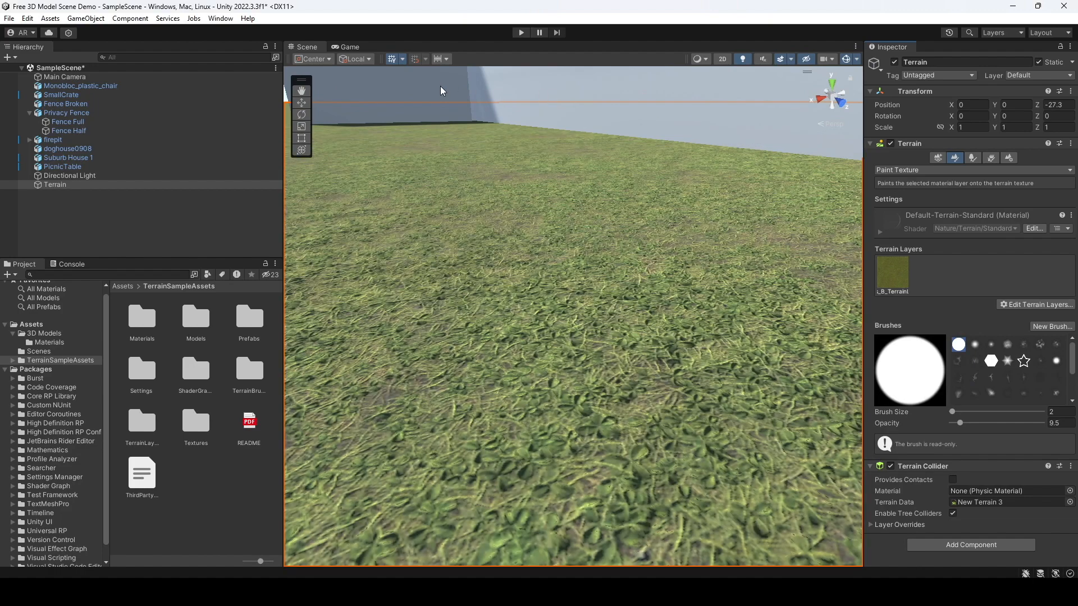
pyautogui.scroll(-10, 521, 133)
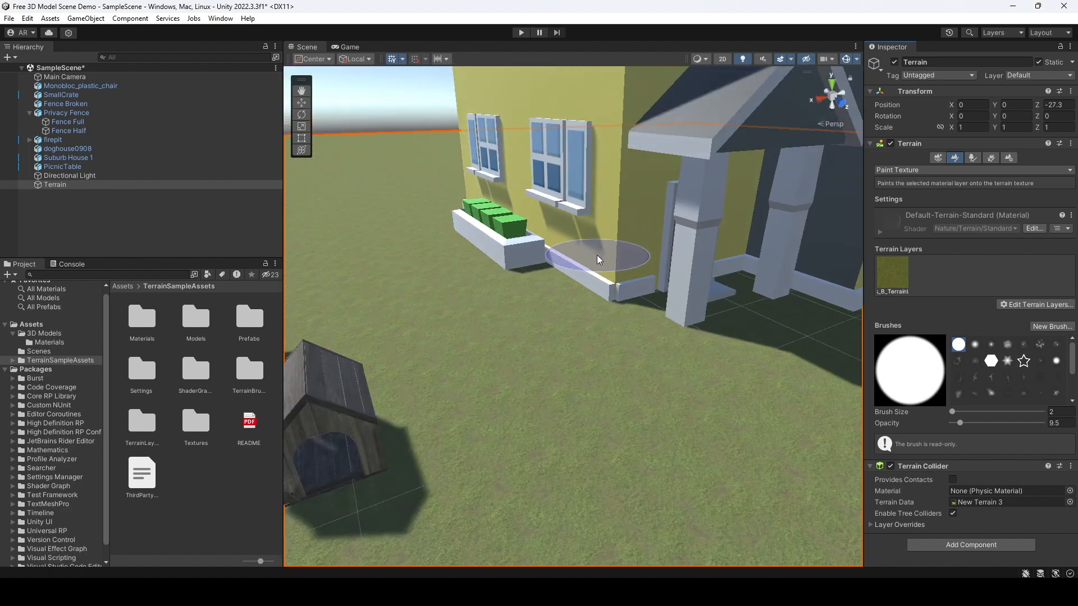
# - Add Pebbles_C_TerrainLayer as a second terrain layer for painting
pyautogui.click(1036, 304)
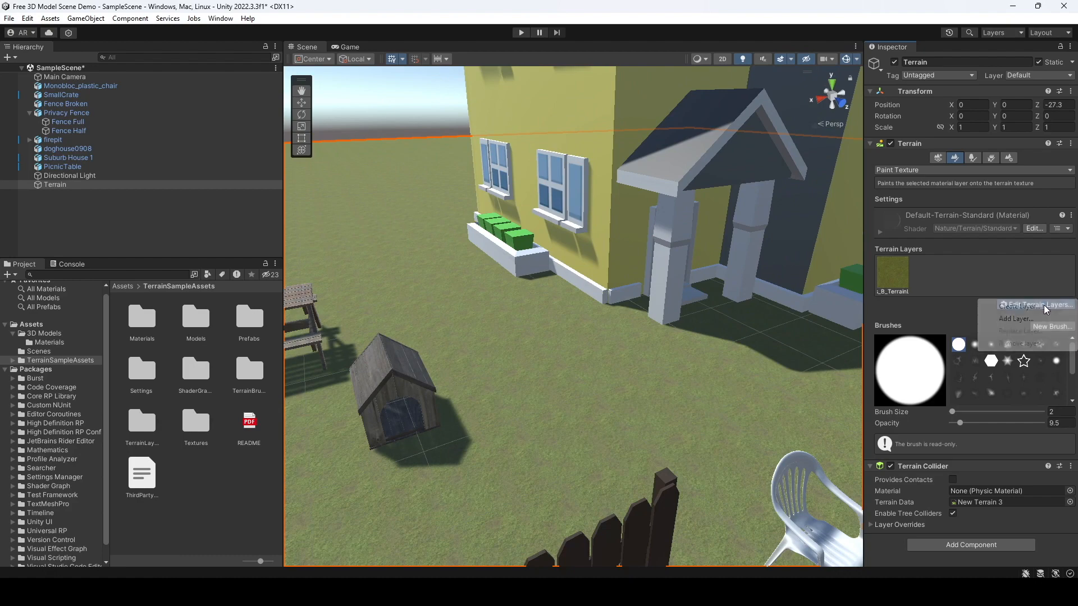
pyautogui.click(1016, 319)
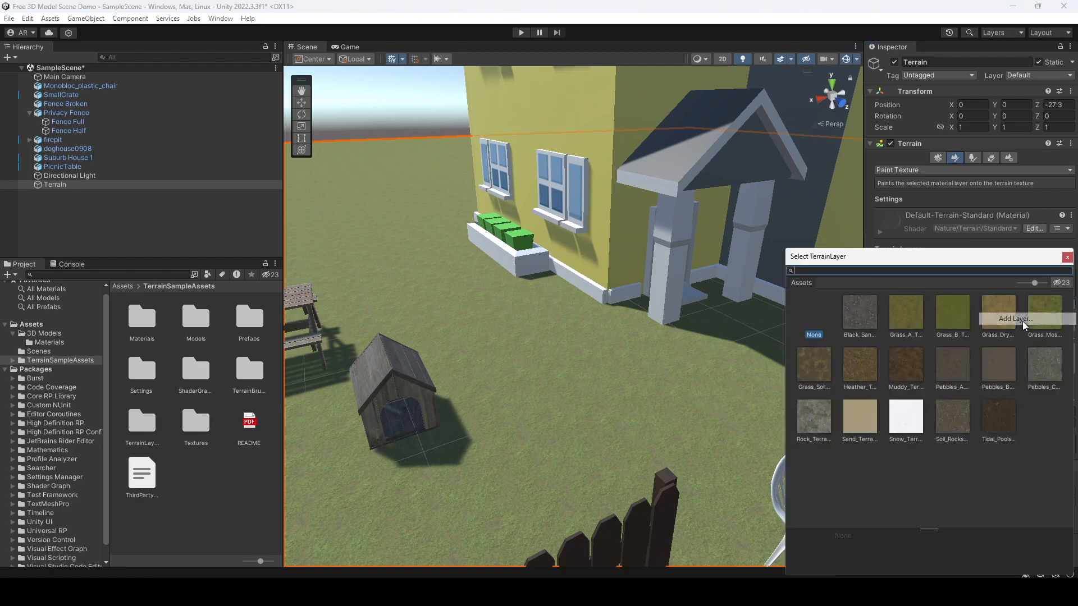
pyautogui.doubleClick(1050, 370)
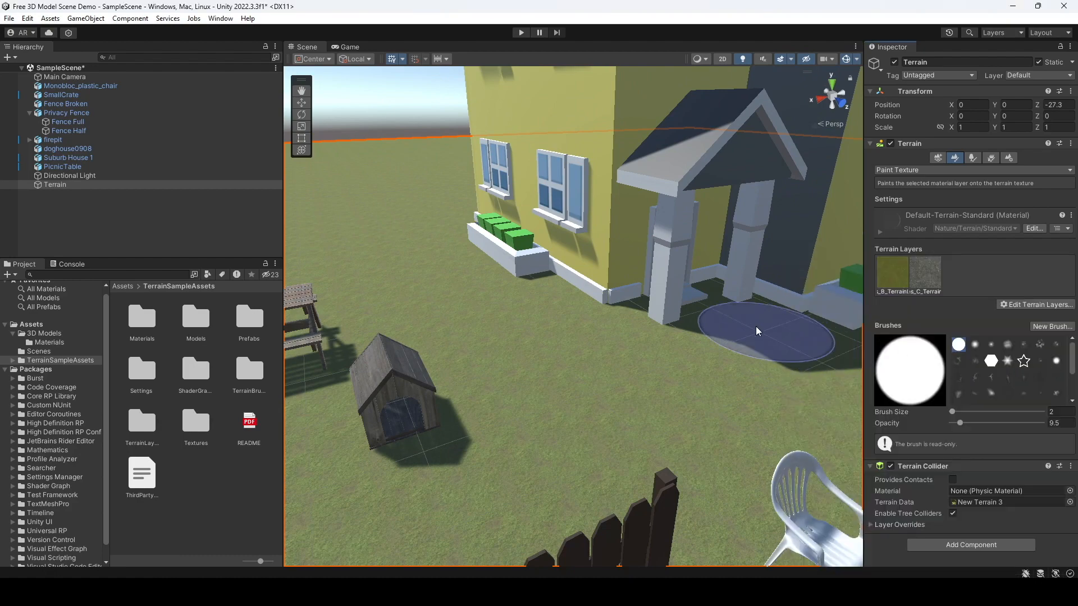
# - Make the Pebbles_C layer the active paint texture and choose the soft round brush with the small bright centre
pyautogui.scroll(-1, 761, 363)
pyautogui.scroll(-2, 761, 362)
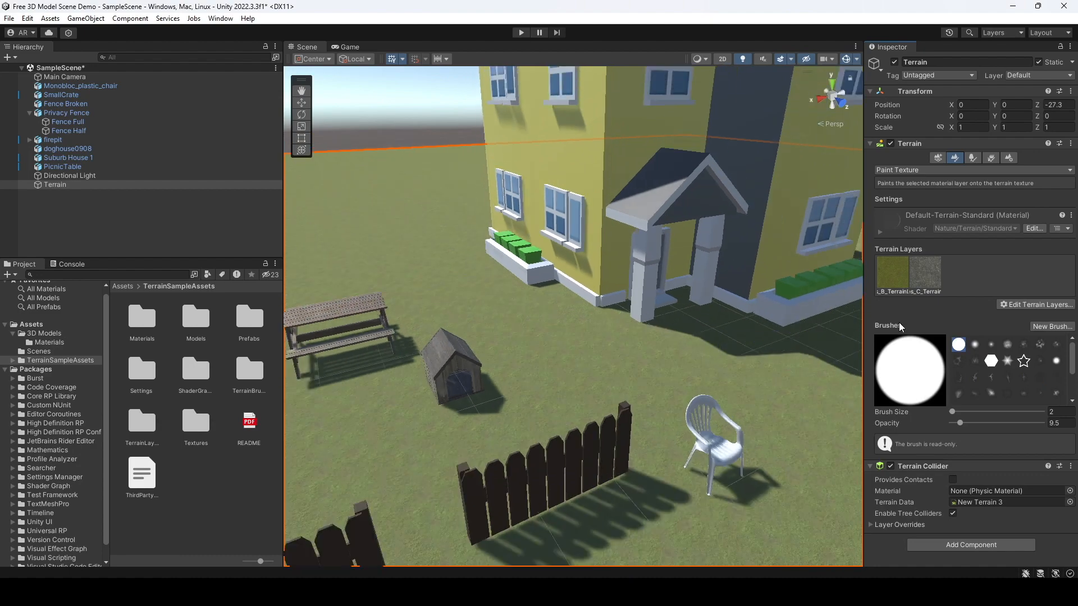
pyautogui.click(926, 275)
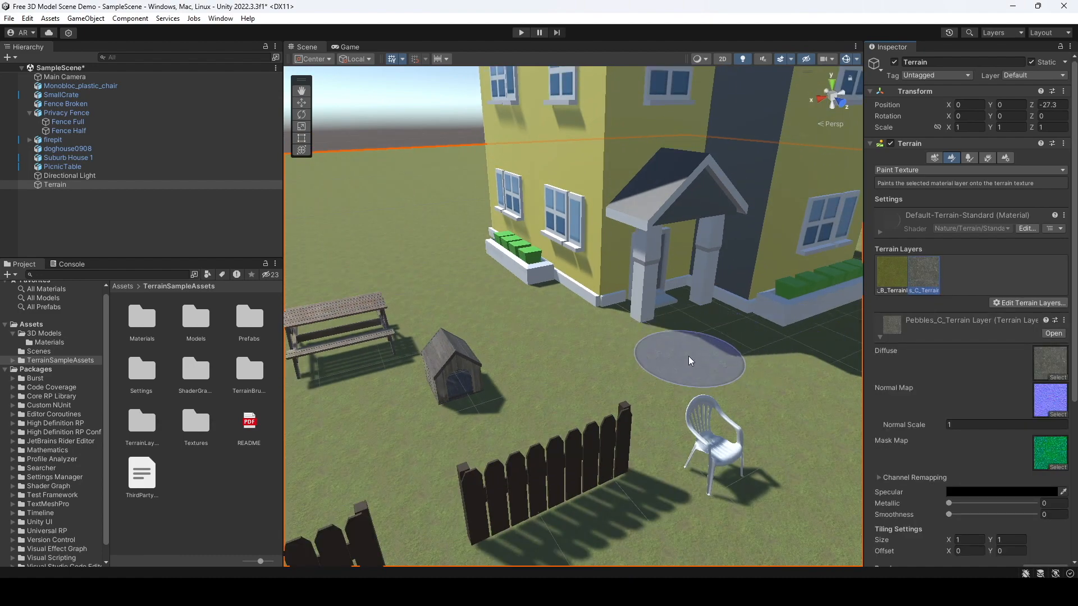
pyautogui.scroll(-6, 923, 345)
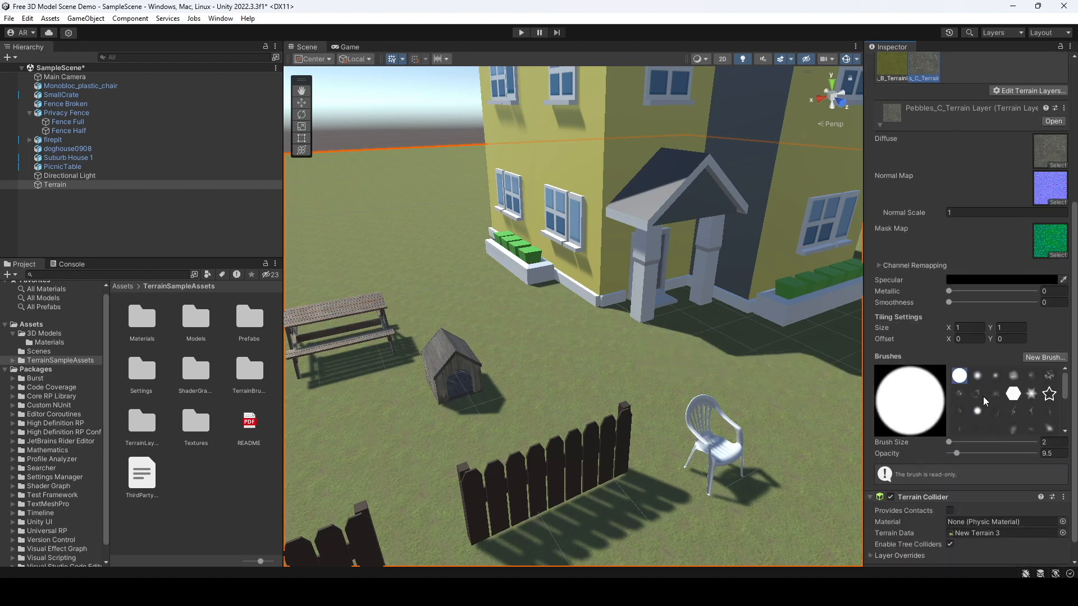
pyautogui.click(977, 376)
pyautogui.click(995, 375)
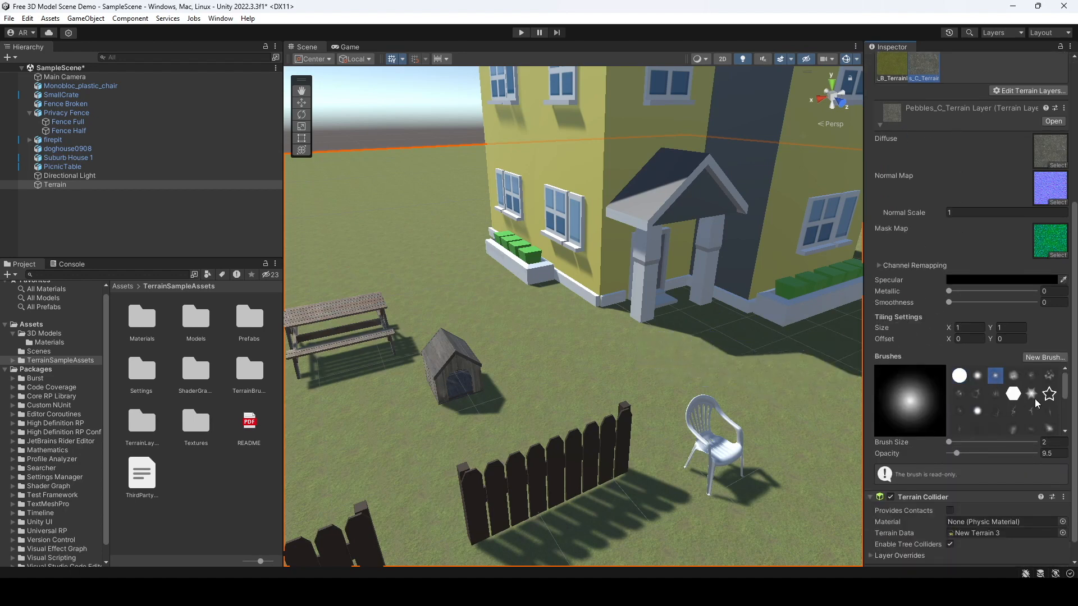
pyautogui.click(1033, 396)
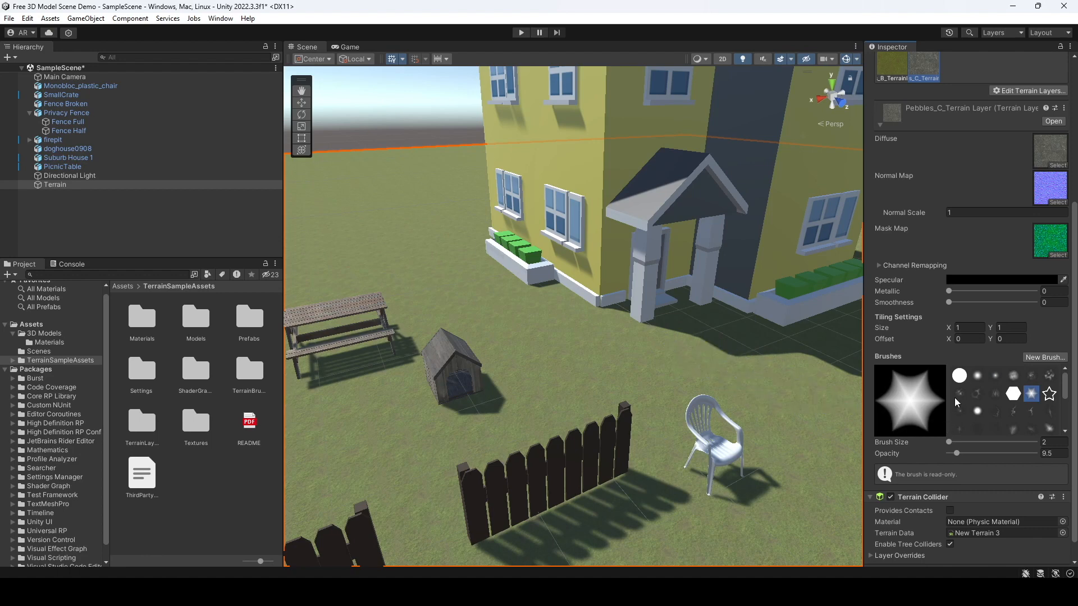
pyautogui.click(995, 375)
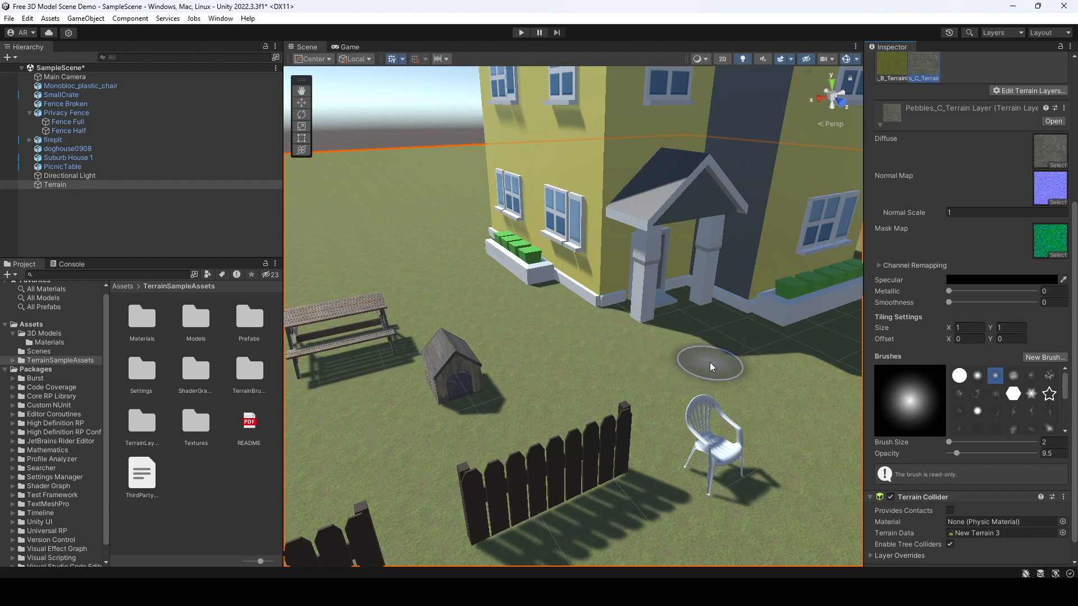
# - Paint a broad pebble path over the grass from the house's front porch, past the white plastic chair
pyautogui.scroll(-3, 709, 371)
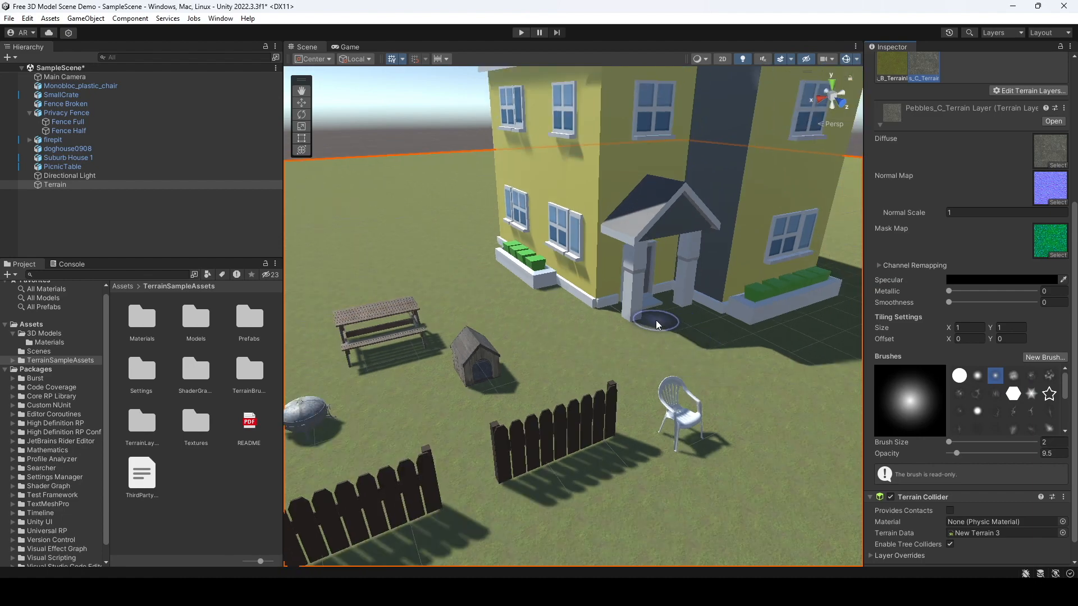
pyautogui.scroll(2, 927, 63)
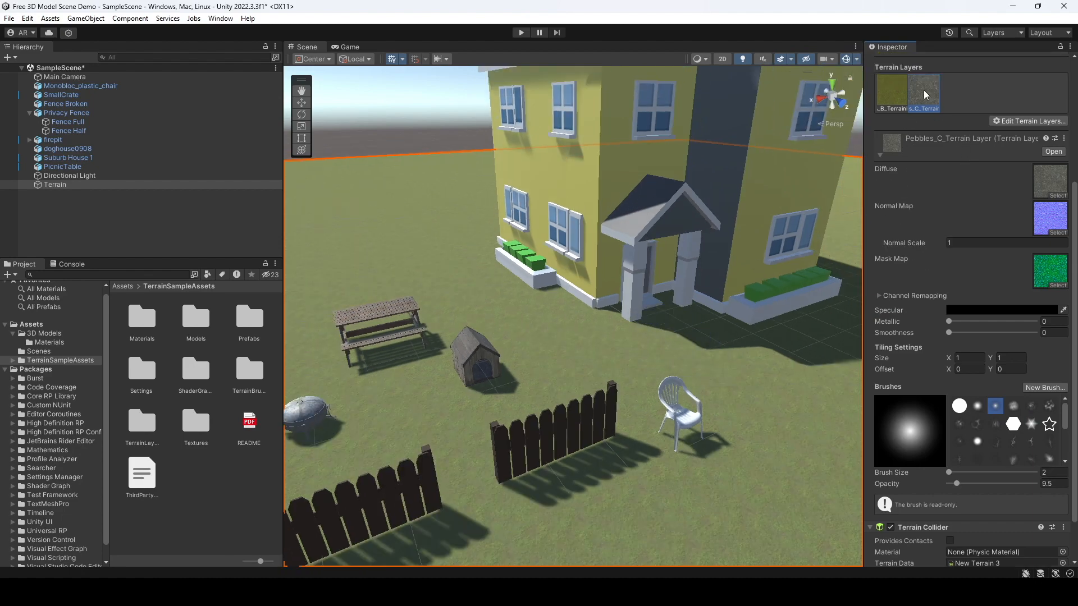
pyautogui.moveTo(633, 308)
pyautogui.mouseDown()
pyautogui.moveTo(680, 346)
pyautogui.moveTo(701, 409)
pyautogui.moveTo(700, 453)
pyautogui.moveTo(680, 336)
pyautogui.moveTo(698, 320)
pyautogui.moveTo(734, 416)
pyautogui.moveTo(698, 325)
pyautogui.moveTo(734, 340)
pyautogui.moveTo(757, 446)
pyautogui.moveTo(732, 370)
pyautogui.moveTo(759, 387)
pyautogui.moveTo(726, 494)
pyautogui.moveTo(694, 504)
pyautogui.moveTo(753, 432)
pyautogui.moveTo(672, 308)
pyautogui.moveTo(748, 482)
pyautogui.moveTo(774, 449)
pyautogui.moveTo(769, 459)
pyautogui.moveTo(763, 368)
pyautogui.moveTo(796, 415)
pyautogui.moveTo(690, 321)
pyautogui.moveTo(733, 352)
pyautogui.moveTo(711, 339)
pyautogui.moveTo(670, 349)
pyautogui.moveTo(733, 420)
pyautogui.moveTo(741, 378)
pyautogui.mouseUp()
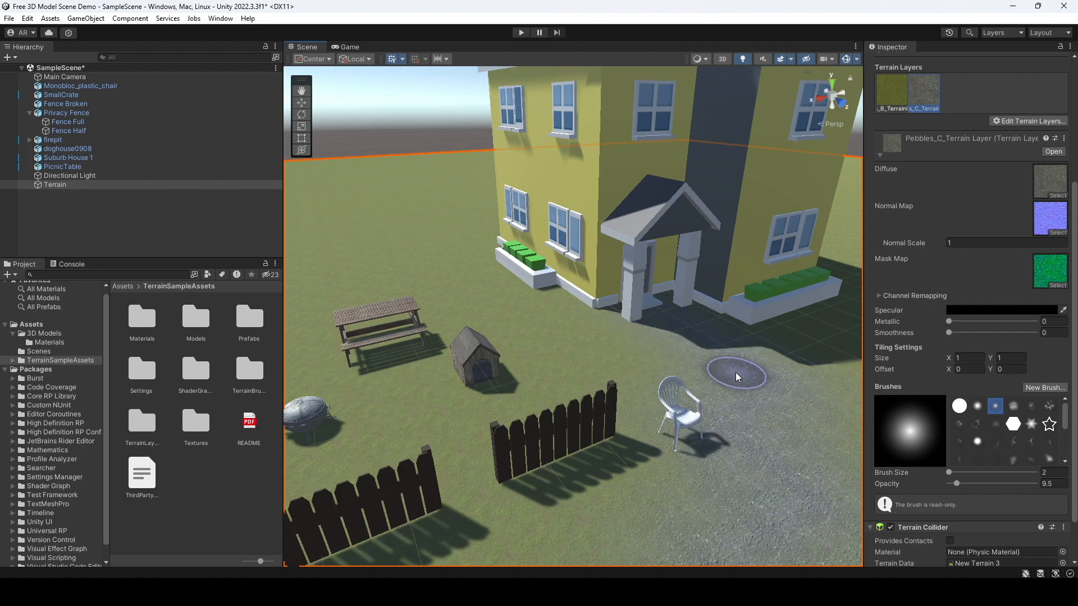
# - Examine the painted pebble path and the terrain around the house and its yard objects from several sides
pyautogui.scroll(-4, 740, 387)
pyautogui.scroll(2, 725, 420)
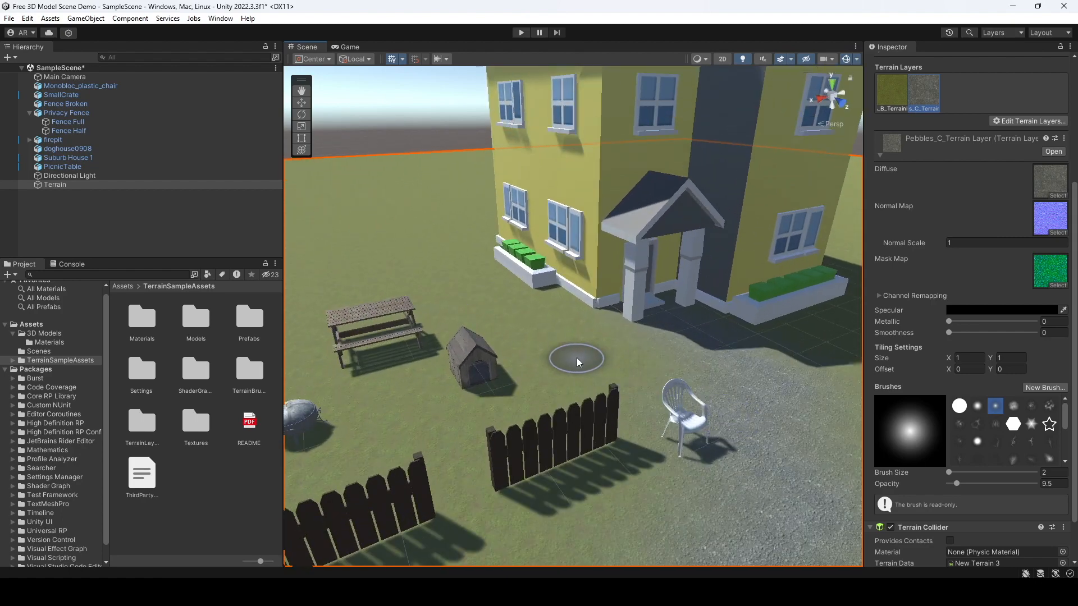
pyautogui.scroll(5, 711, 395)
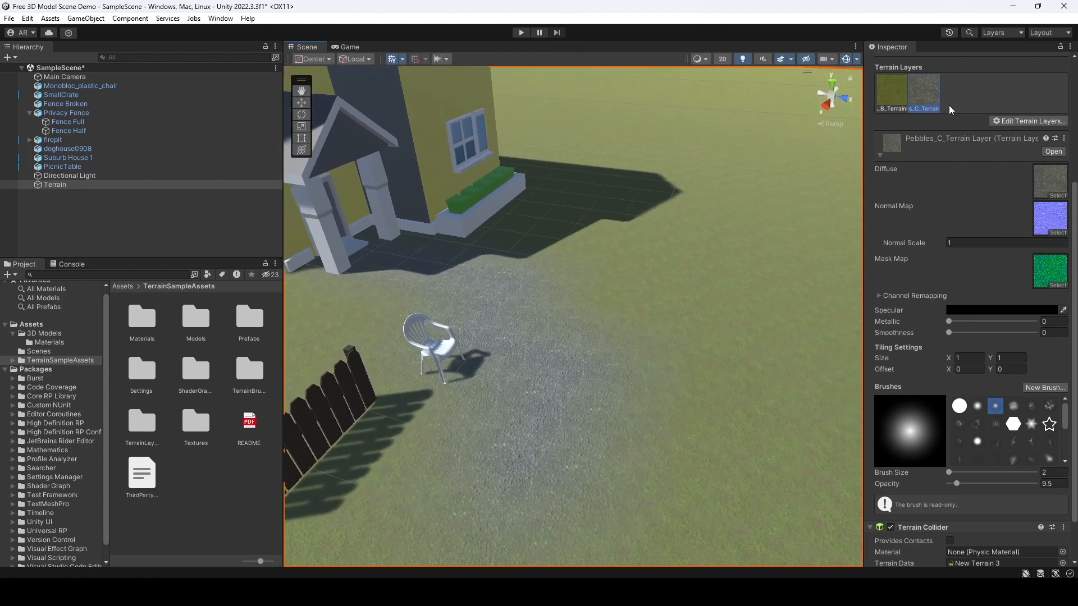
pyautogui.click(1022, 121)
pyautogui.click(953, 128)
pyautogui.scroll(-5, 739, 356)
pyautogui.moveTo(533, 352); pyautogui.dragTo(713, 384, button='middle')
pyautogui.moveTo(508, 340); pyautogui.dragTo(628, 337, button='right')
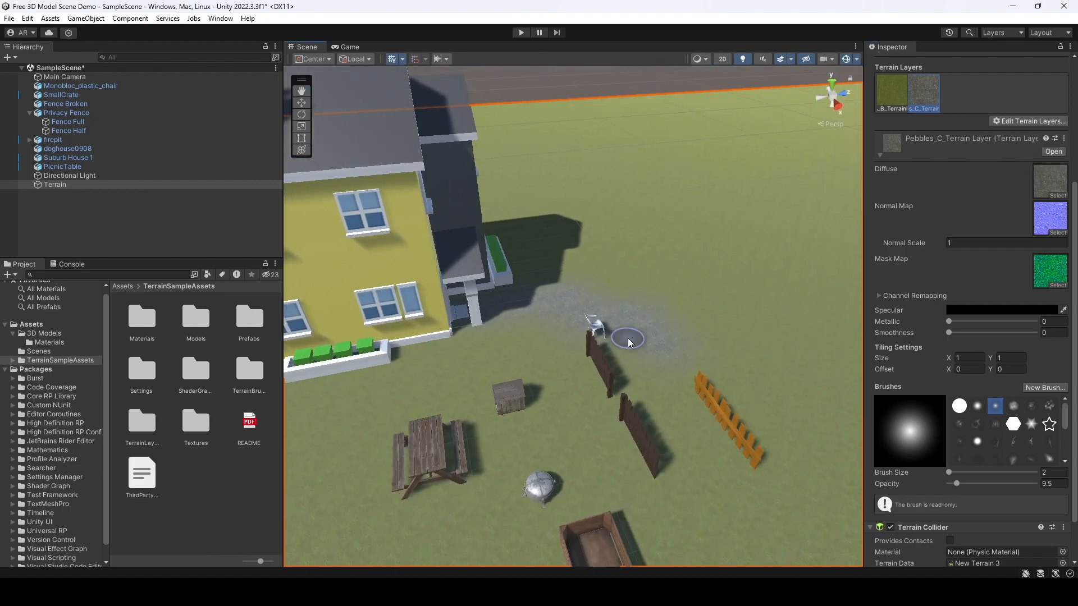
pyautogui.moveTo(497, 368); pyautogui.dragTo(707, 365, button='middle')
pyautogui.moveTo(599, 369); pyautogui.dragTo(655, 360, button='middle')
pyautogui.moveTo(562, 344); pyautogui.dragTo(678, 363, button='right')
pyautogui.moveTo(643, 368); pyautogui.dragTo(714, 352, button='middle')
pyautogui.scroll(-3, 712, 355)
pyautogui.moveTo(651, 386); pyautogui.dragTo(683, 379, button='right')
pyautogui.moveTo(618, 383); pyautogui.dragTo(682, 373, button='middle')
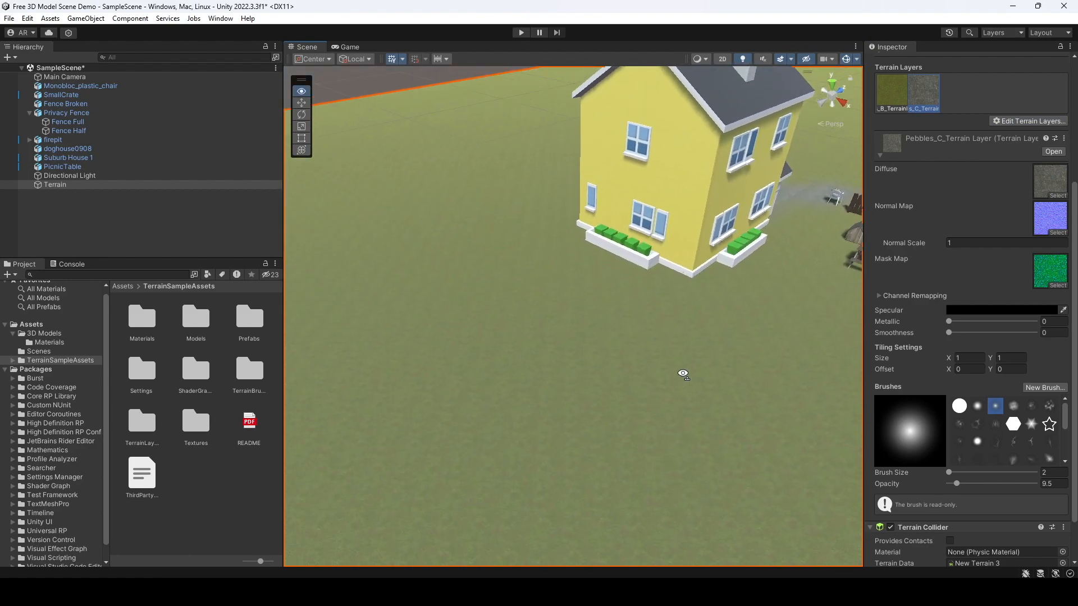
pyautogui.moveTo(662, 376); pyautogui.dragTo(703, 369, button='right')
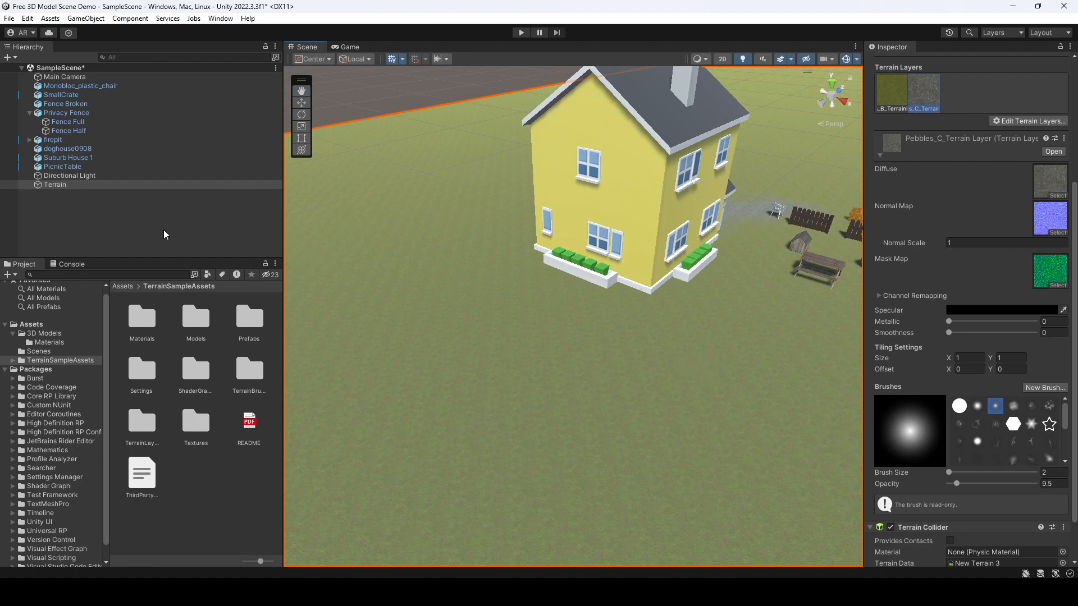
pyautogui.moveTo(585, 313); pyautogui.dragTo(458, 342, button='middle')
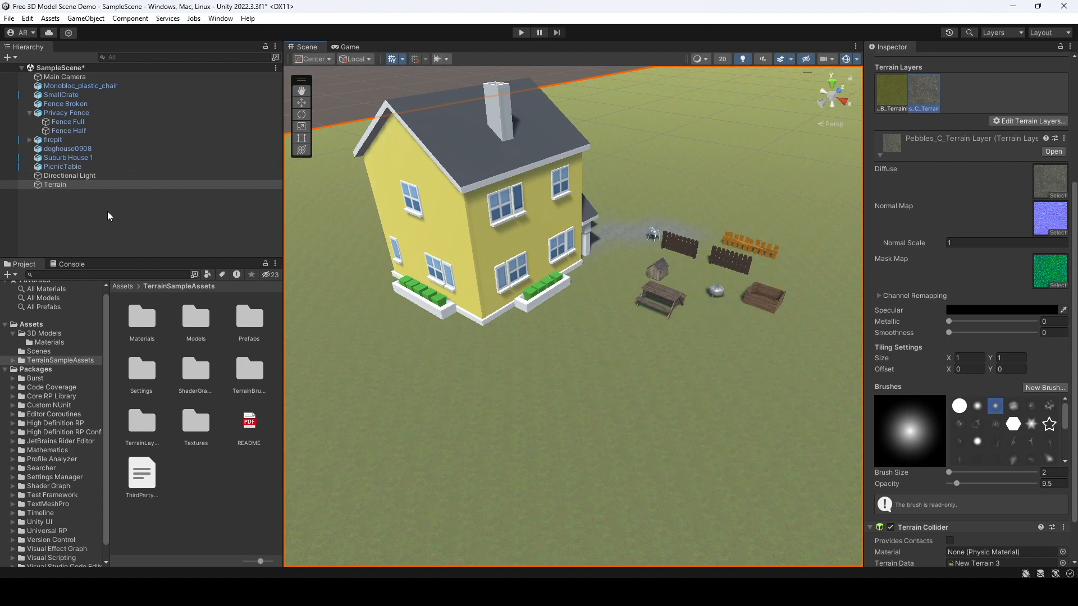
# - Set the Privacy Fence object's Y position to 1
pyautogui.click(73, 114)
pyautogui.press('f')
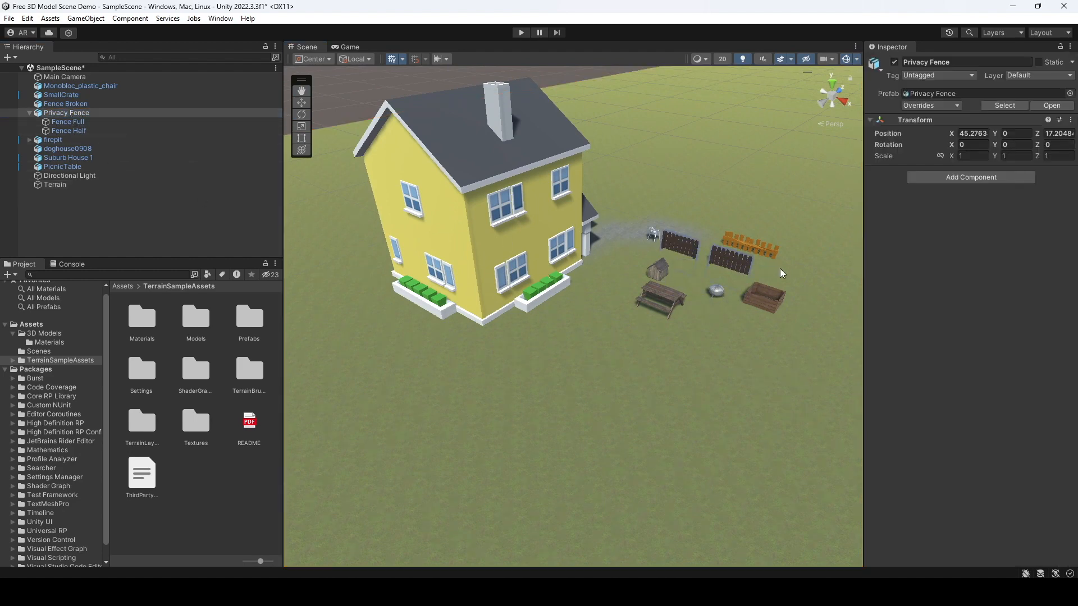
pyautogui.scroll(4, 527, 343)
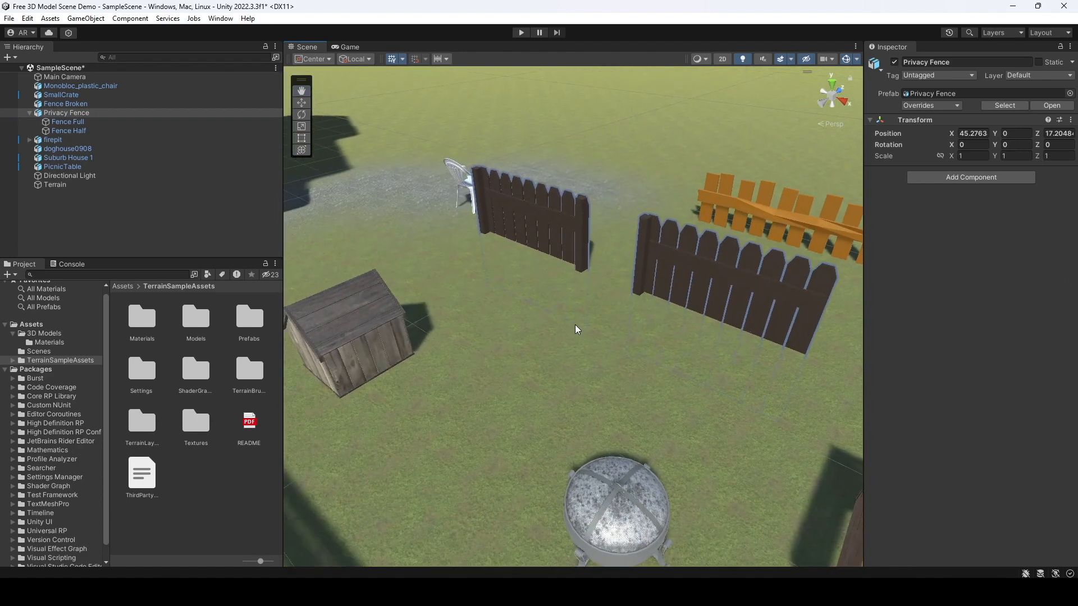
pyautogui.click(1016, 133)
pyautogui.write('1')
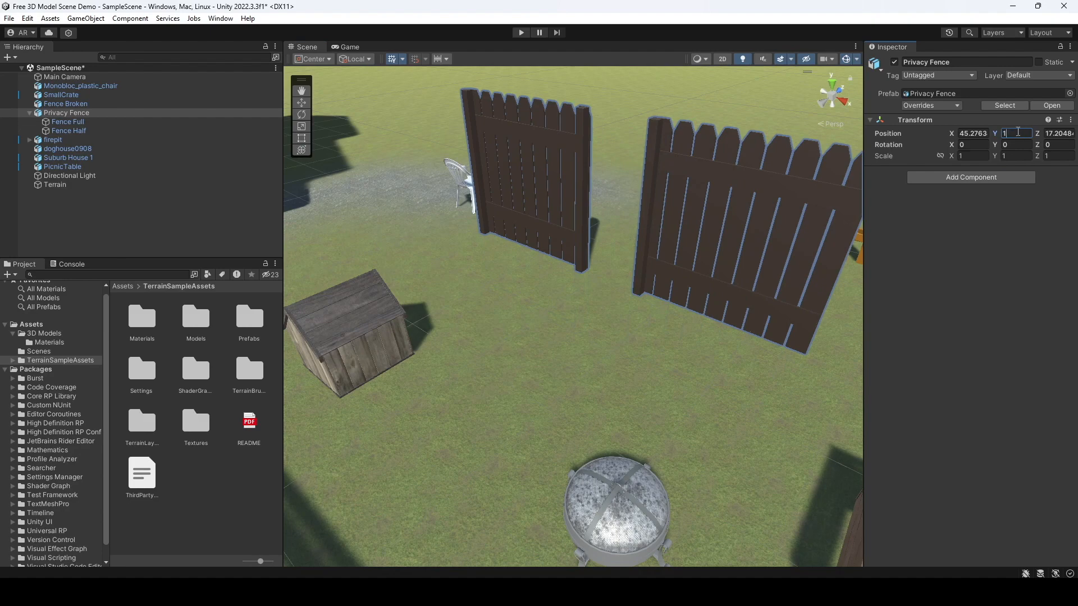
# - Unpack the Privacy Fence prefab completely and delete its Fence Full child object
pyautogui.moveTo(684, 262); pyautogui.dragTo(633, 306, button='right')
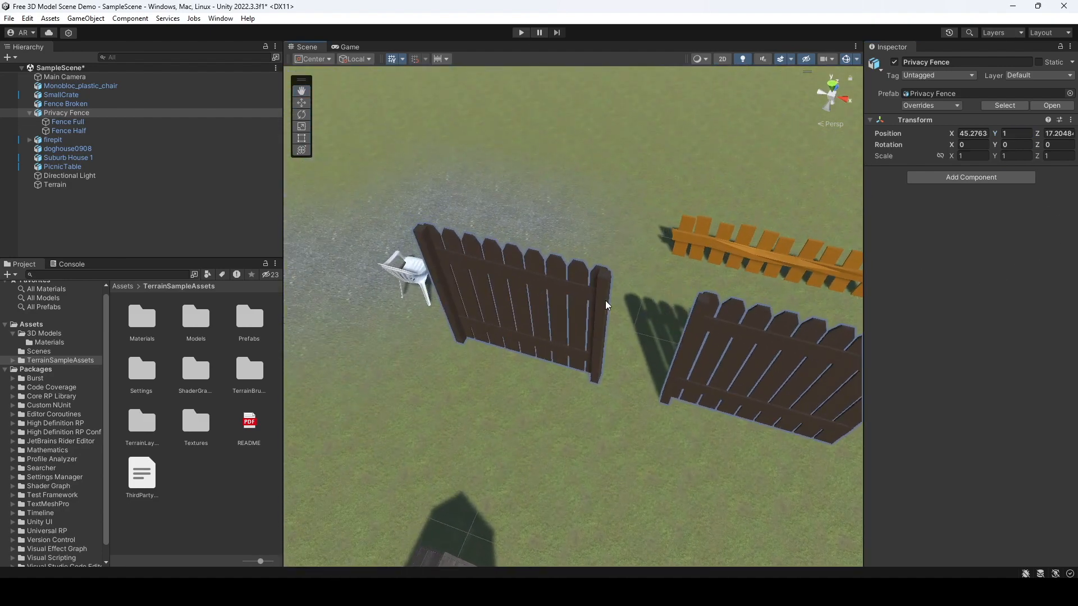
pyautogui.moveTo(428, 253); pyautogui.dragTo(582, 265, button='right')
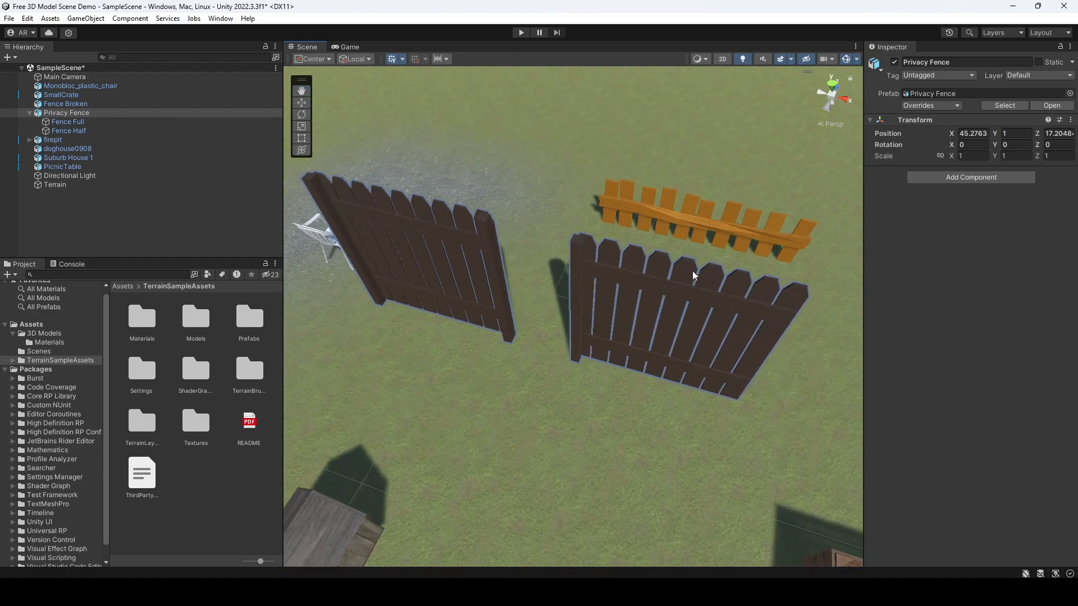
pyautogui.click(52, 115)
pyautogui.rightClick(53, 114)
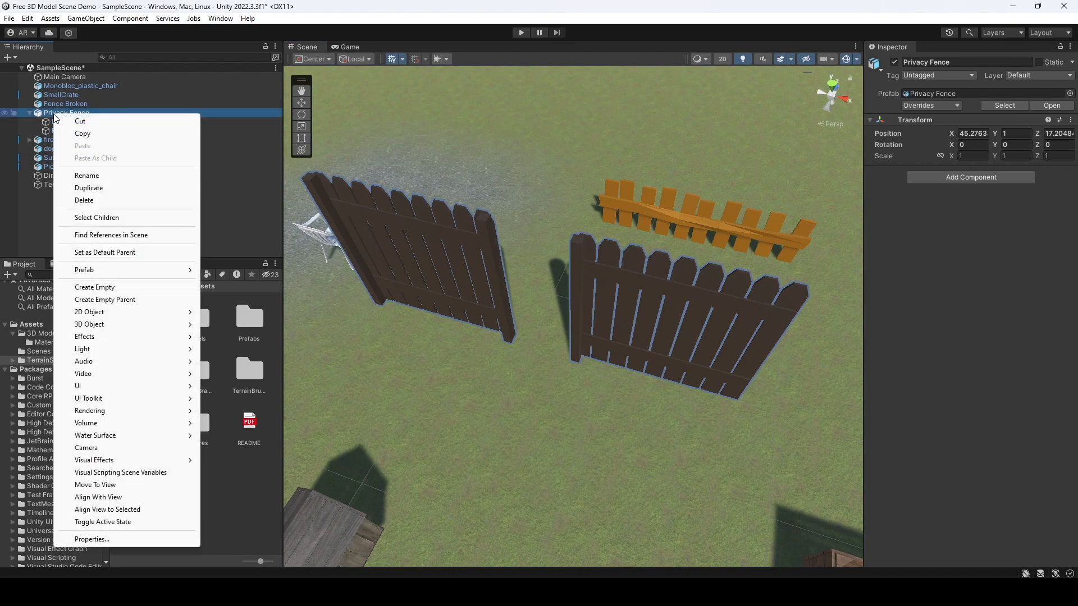
pyautogui.moveTo(140, 269)
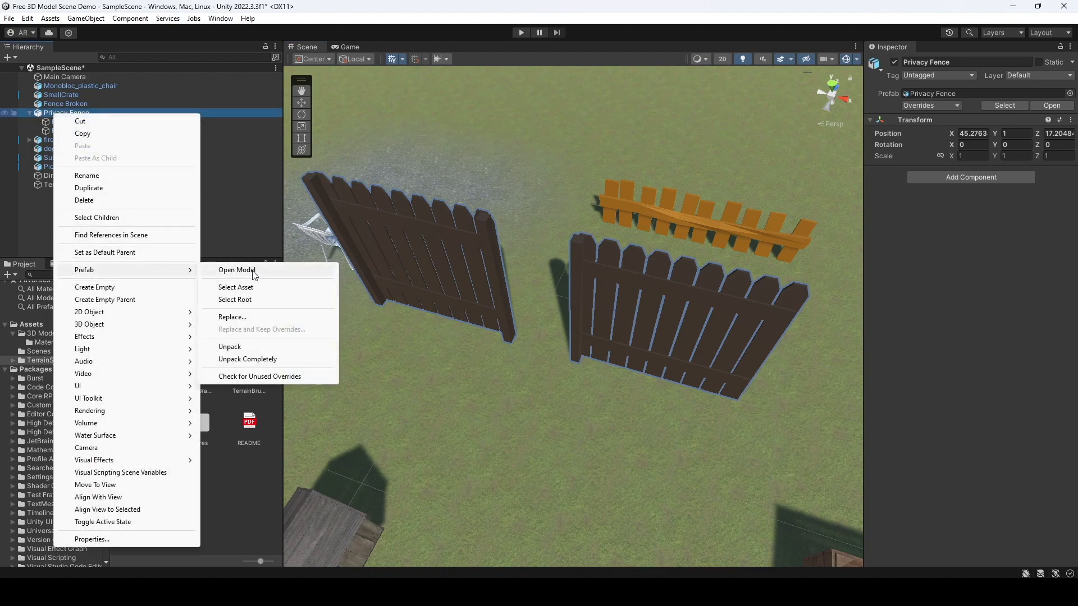
pyautogui.click(265, 360)
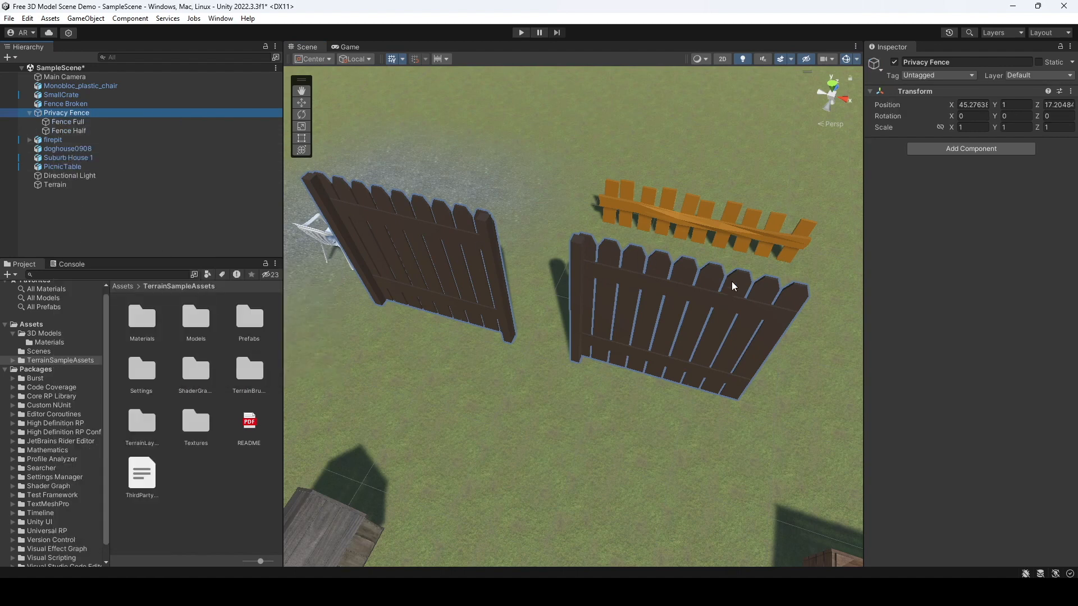
pyautogui.click(106, 121)
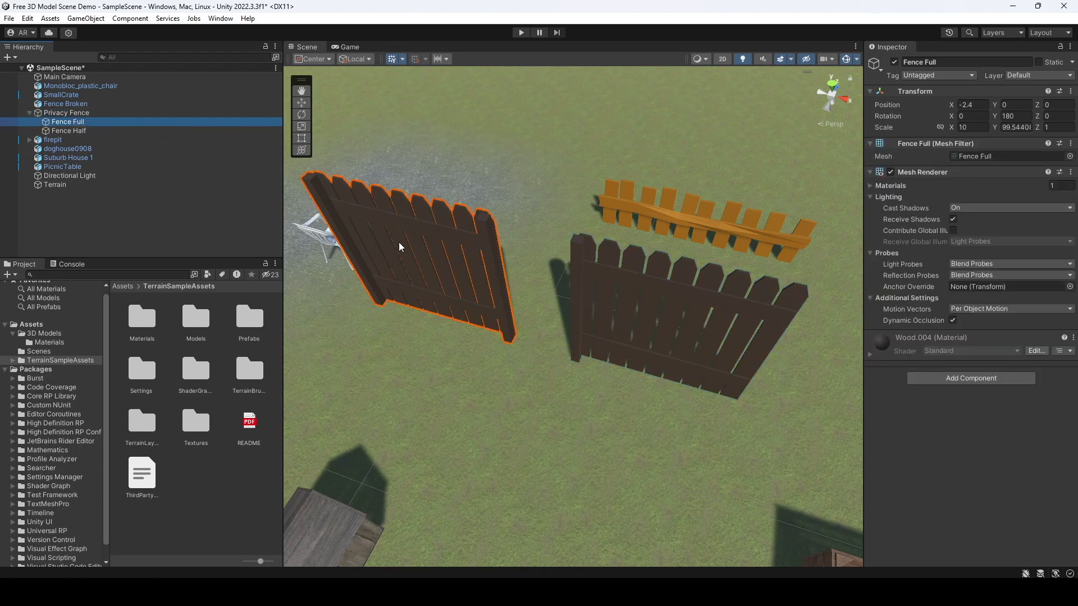
pyautogui.press('Delete')
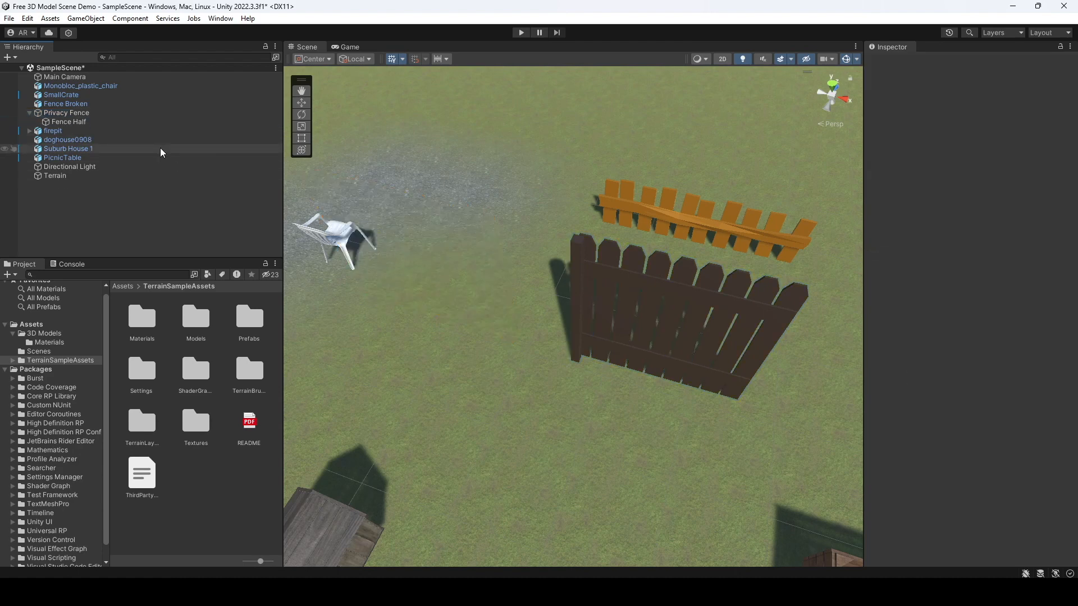
# - Rename the Privacy Fence parent object as FenceLine
pyautogui.click(81, 114)
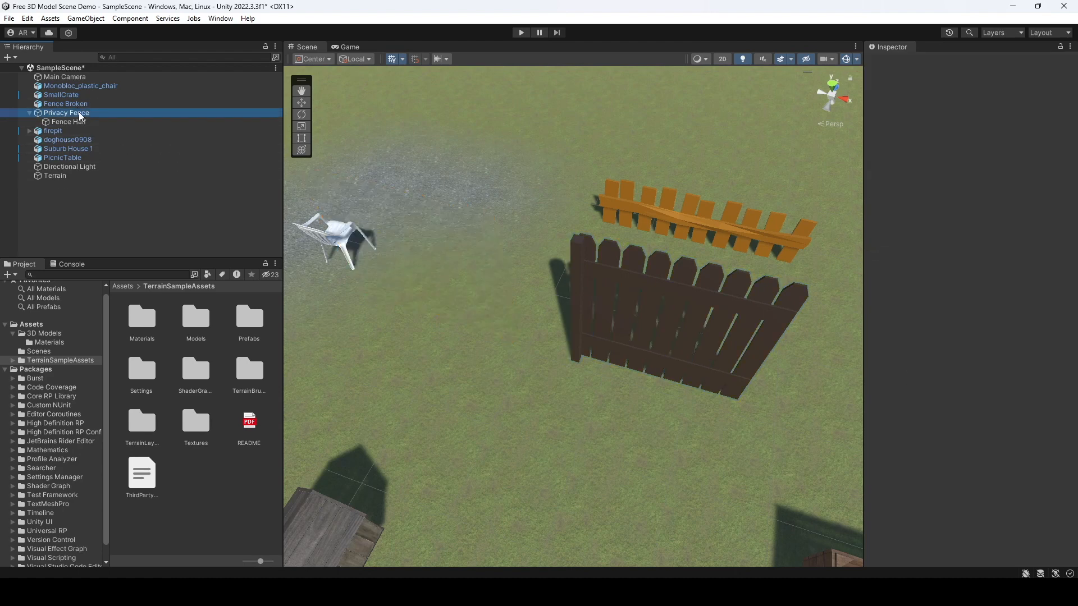
pyautogui.click(75, 122)
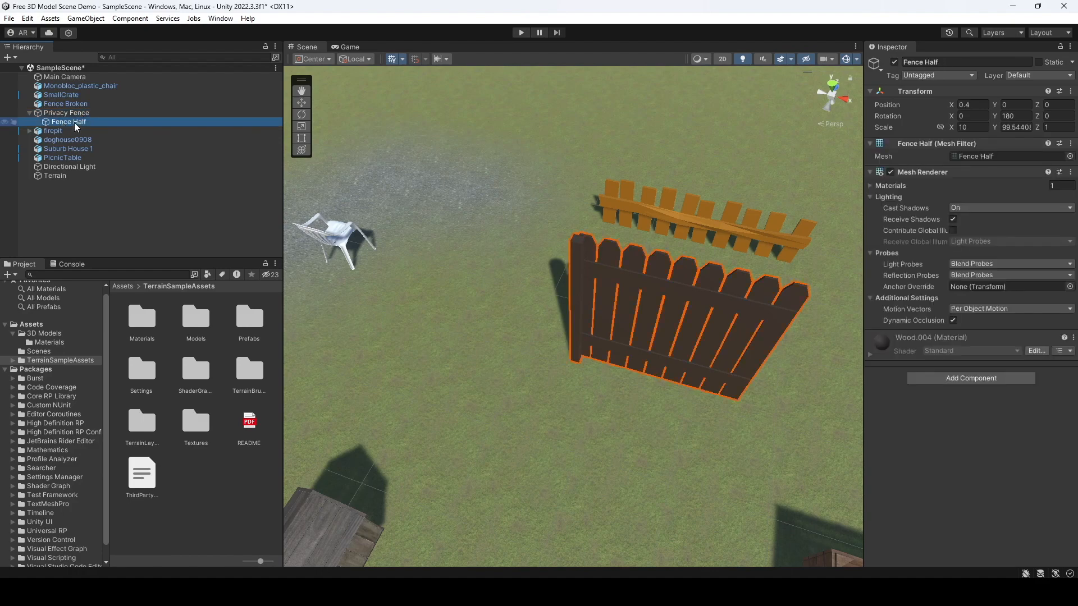
pyautogui.click(64, 112)
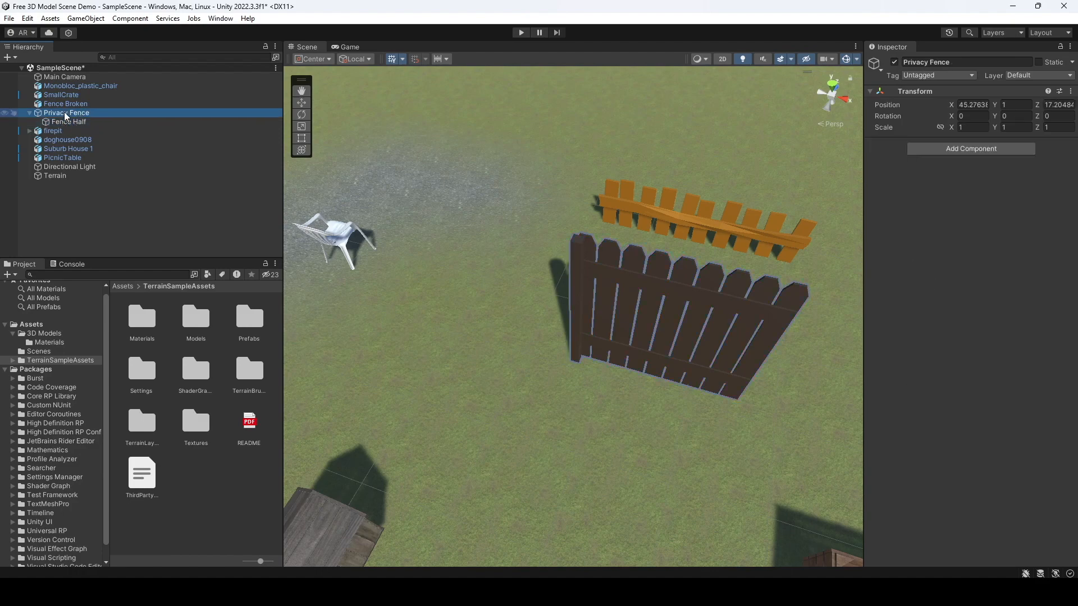
pyautogui.rightClick(64, 112)
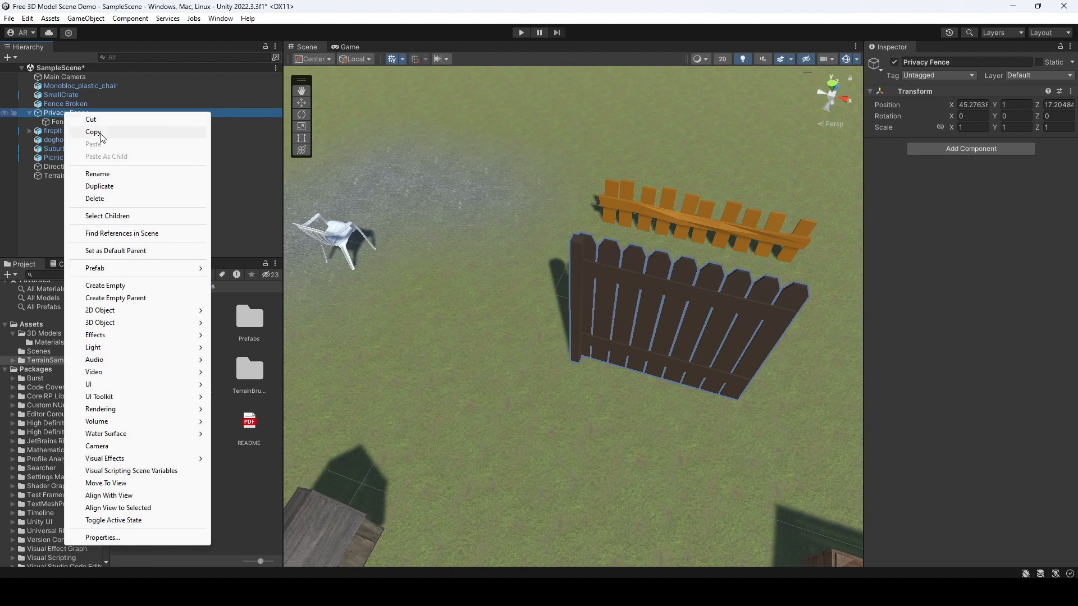
pyautogui.click(112, 175)
pyautogui.write('Fence')
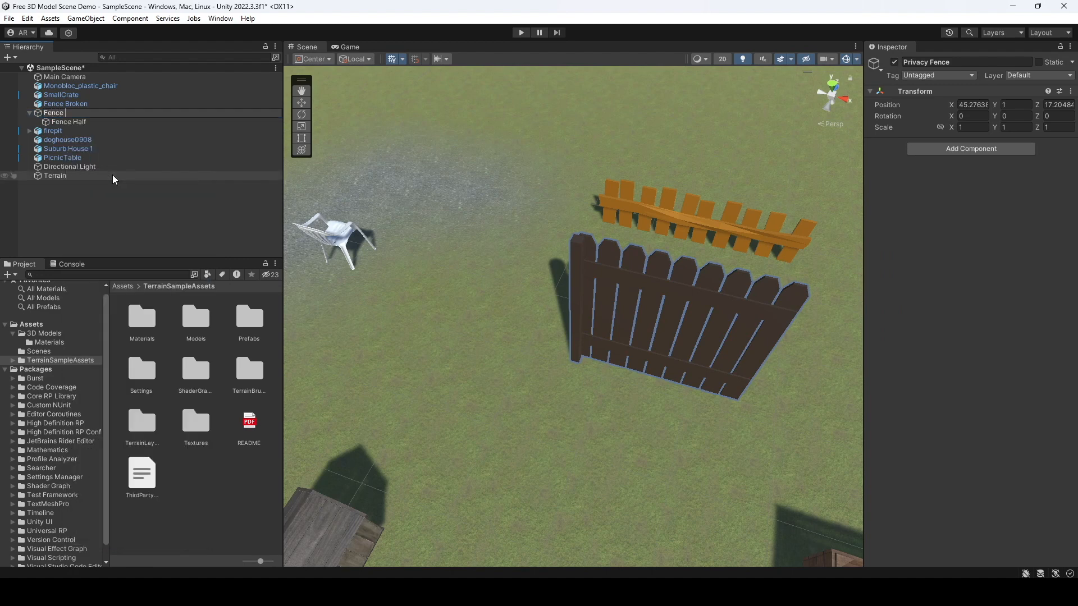
pyautogui.press('BackSpace')
pyautogui.write('Line')
pyautogui.press('Return')
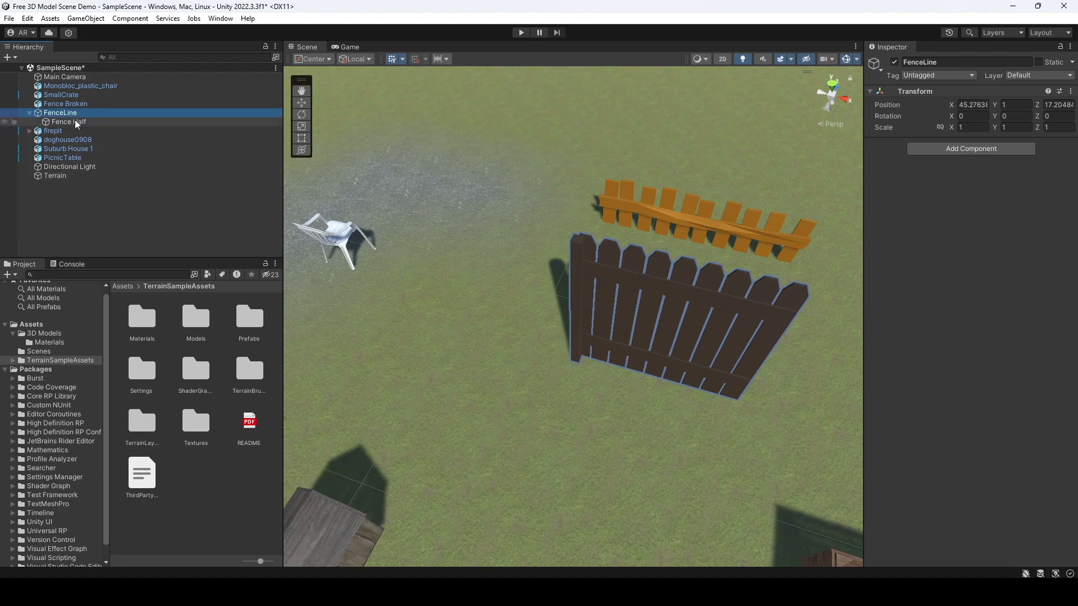
pyautogui.scroll(-8, 493, 256)
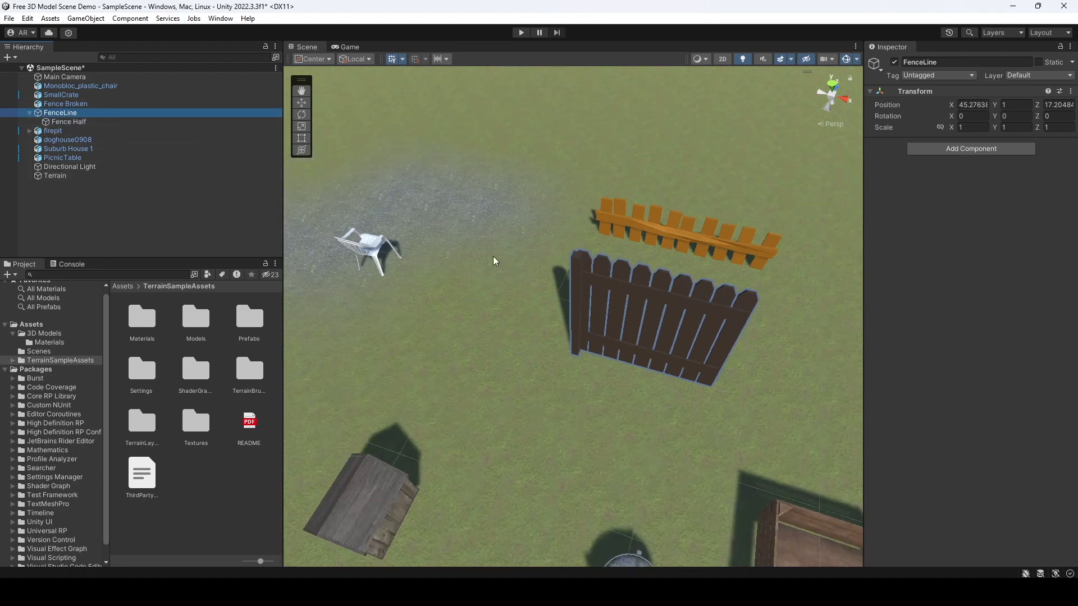
# - Move the FenceLine object beside the front corner of the yellow house, to about X 42.22 and Z 4.01
pyautogui.scroll(-2, 623, 320)
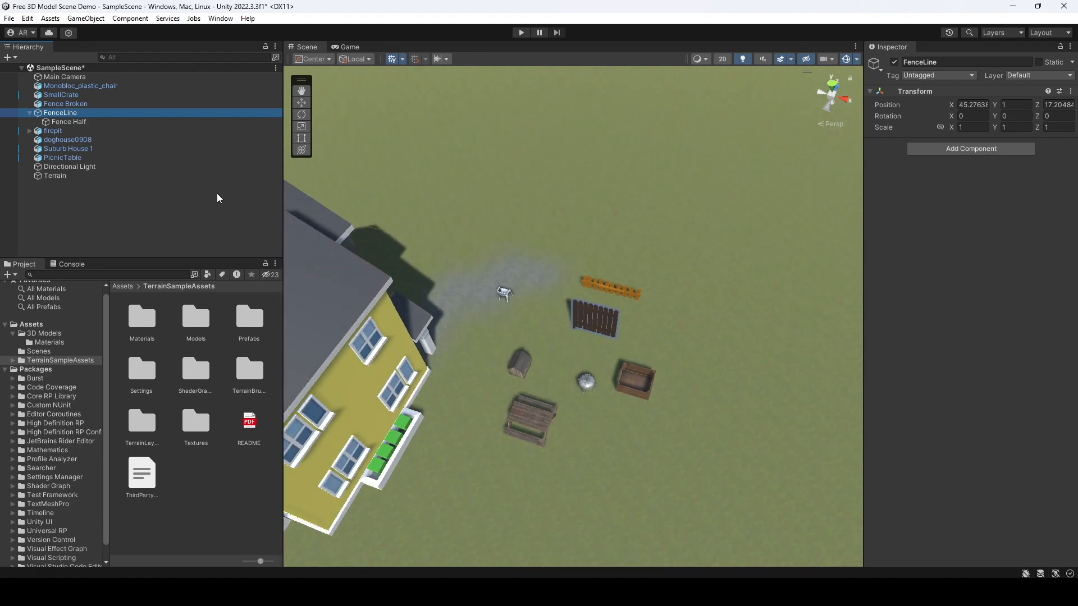
pyautogui.click(304, 105)
pyautogui.moveTo(469, 392); pyautogui.dragTo(556, 193, button='middle')
pyautogui.moveTo(710, 301); pyautogui.dragTo(635, 278, button='right')
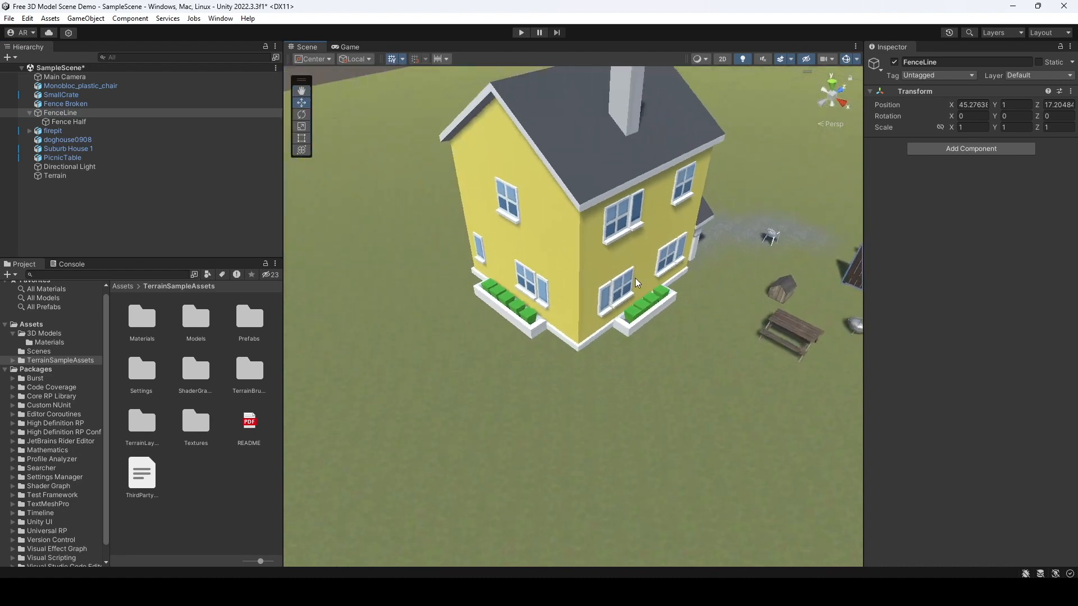
pyautogui.moveTo(754, 349); pyautogui.dragTo(626, 285, button='middle')
pyautogui.moveTo(796, 196); pyautogui.dragTo(494, 352)
pyautogui.moveTo(494, 352); pyautogui.dragTo(668, 362, button='middle')
pyautogui.moveTo(678, 326); pyautogui.dragTo(641, 383)
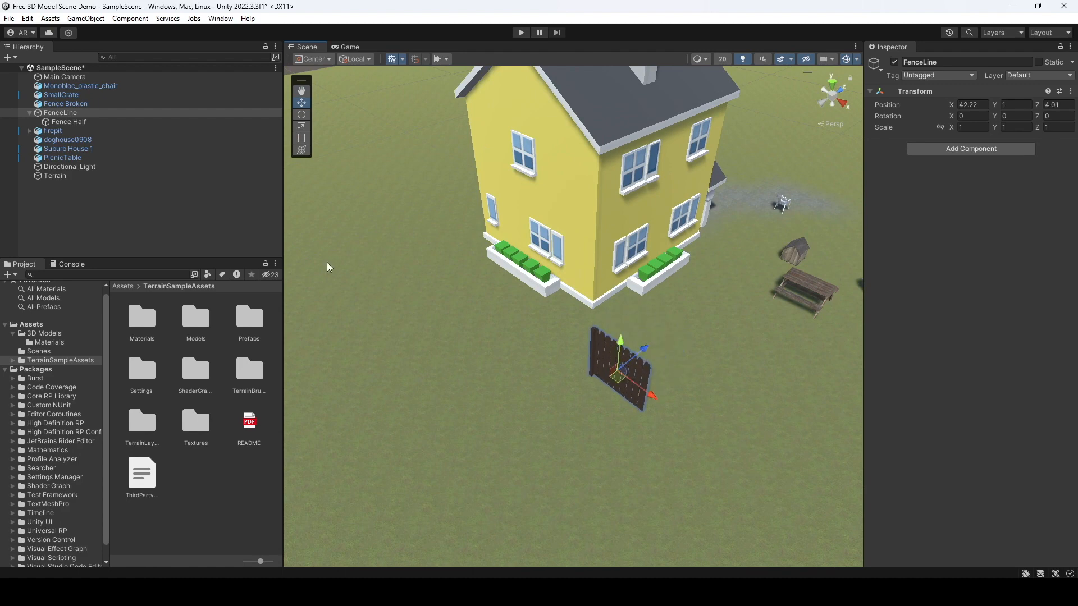
# - Duplicate the Fence Half panel and slide the copy along X to about 2.424 so it continues the fence end to end
pyautogui.click(87, 121)
pyautogui.keyDown('alt'); pyautogui.moveTo(539, 320); pyautogui.dragTo(501, 328); pyautogui.keyUp('alt')
pyautogui.moveTo(502, 327); pyautogui.dragTo(584, 352, button='right')
pyautogui.scroll(5, 699, 393)
pyautogui.moveTo(700, 392); pyautogui.dragTo(641, 392, button='middle')
pyautogui.rightClick(123, 121)
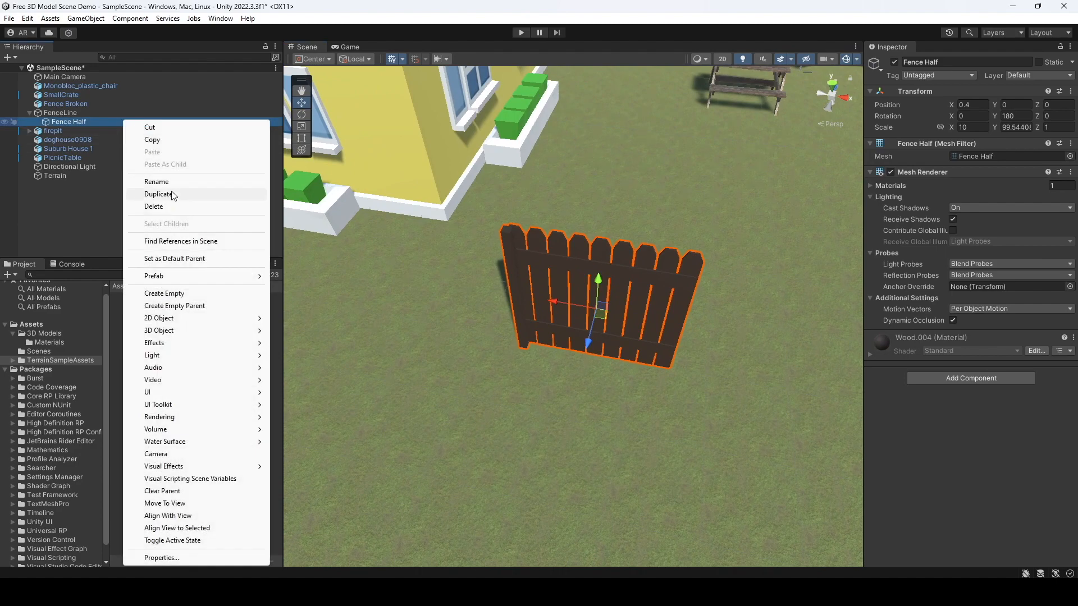
pyautogui.click(158, 194)
pyautogui.moveTo(551, 300); pyautogui.dragTo(732, 336)
pyautogui.moveTo(703, 399); pyautogui.dragTo(674, 408, button='middle')
pyautogui.scroll(4, 683, 410)
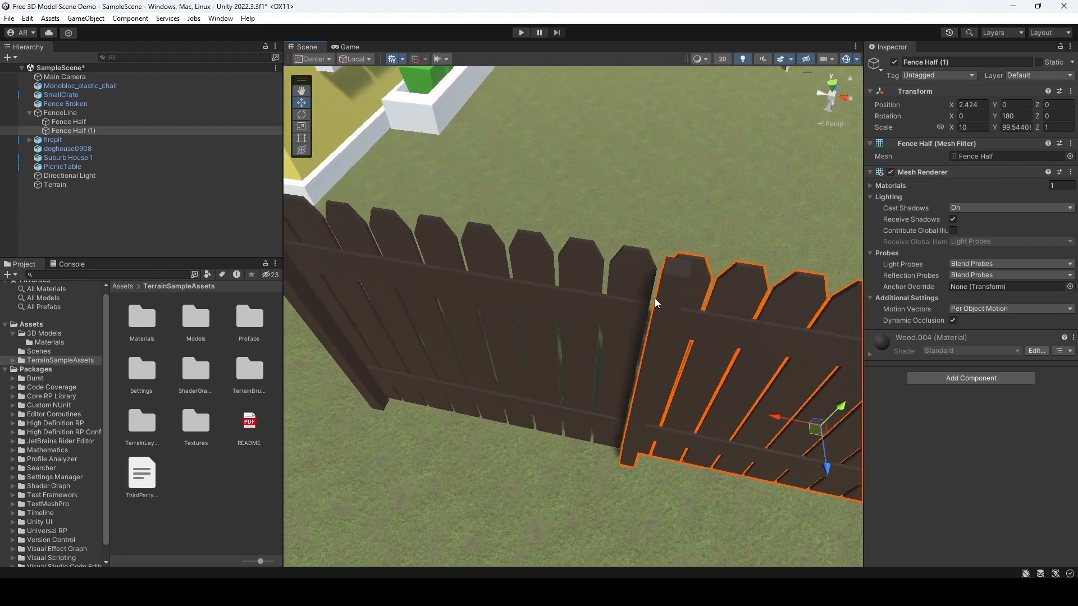
pyautogui.scroll(-5, 666, 355)
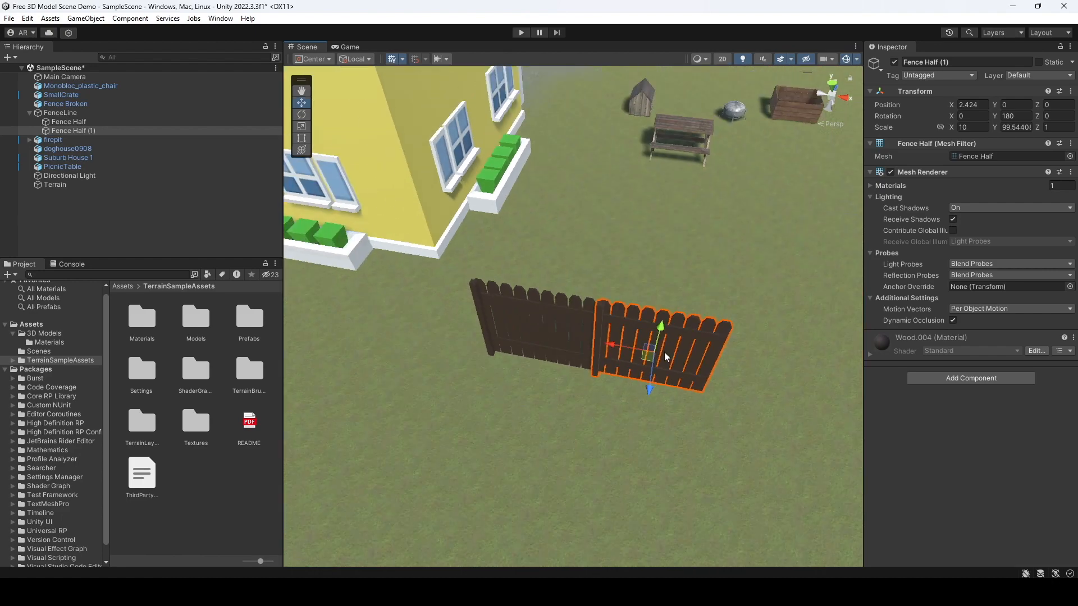
# - Duplicate both fence panels together and slide the copies along X so they extend the fence away from the house
pyautogui.click(104, 122)
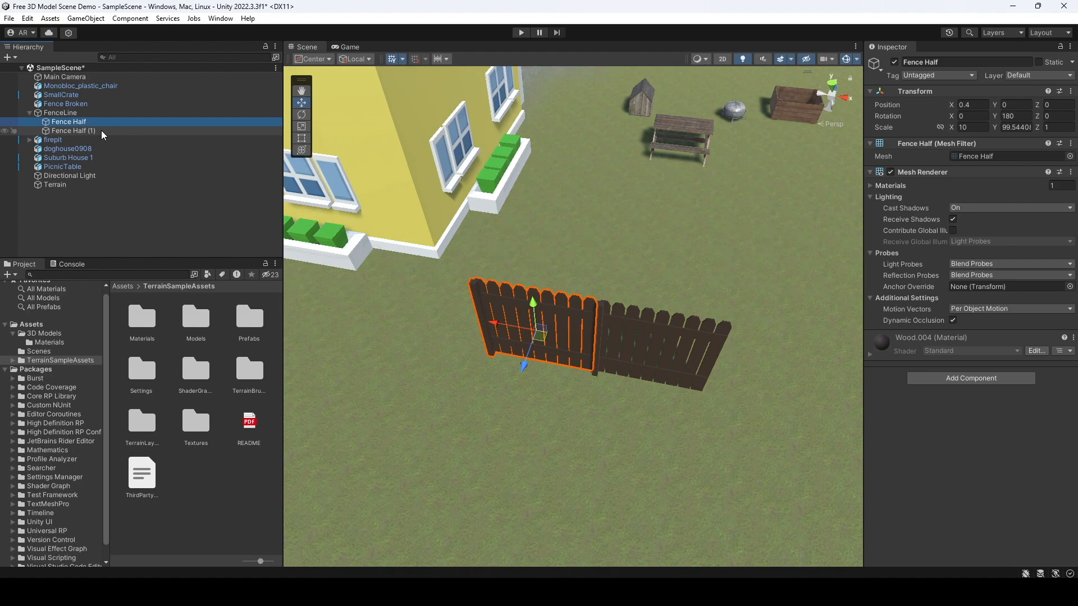
pyautogui.keyDown('ctrl'); pyautogui.click(101, 131); pyautogui.keyUp('ctrl')
pyautogui.rightClick(101, 131)
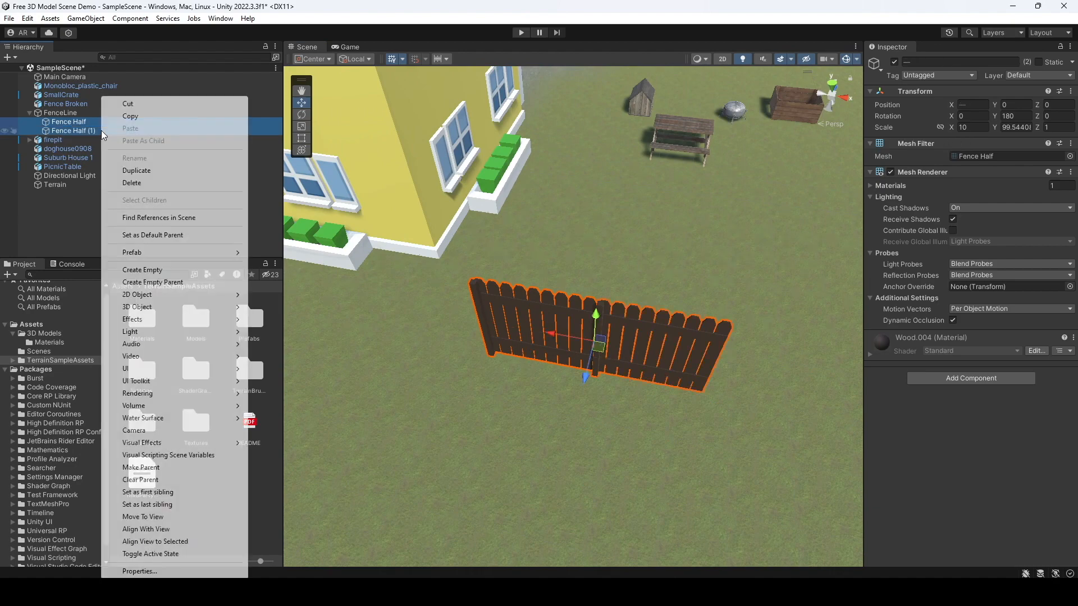
pyautogui.click(185, 170)
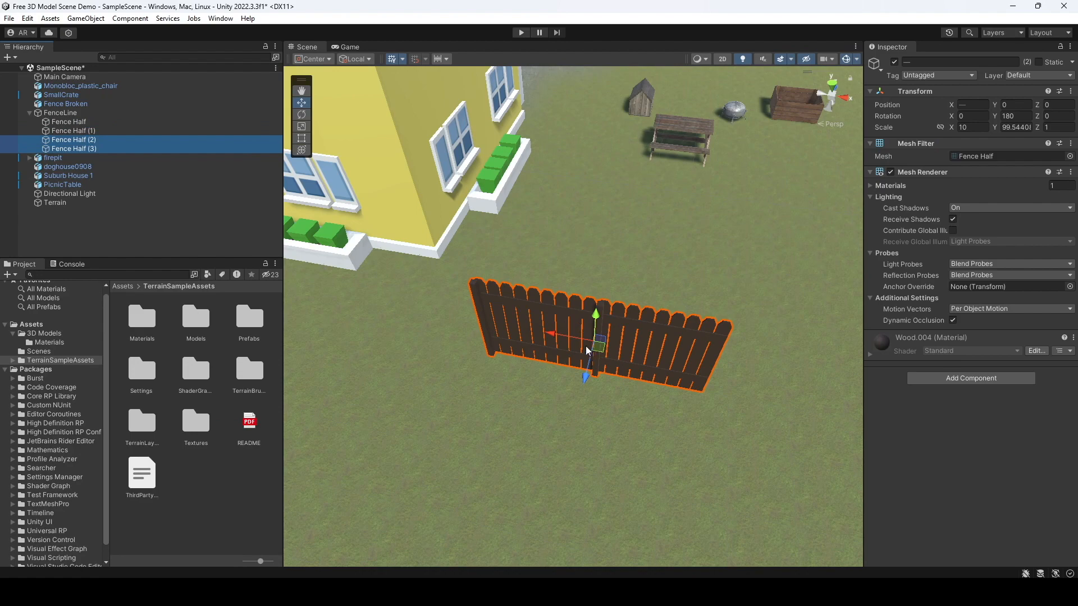
pyautogui.moveTo(551, 335); pyautogui.dragTo(803, 384)
pyautogui.scroll(8, 777, 445)
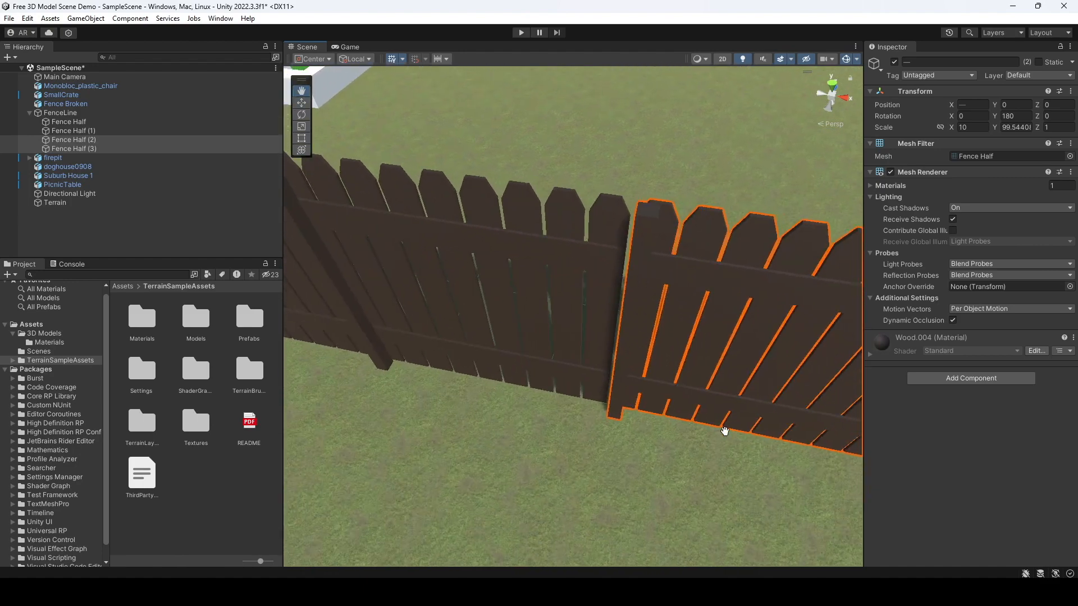
pyautogui.scroll(-5, 720, 429)
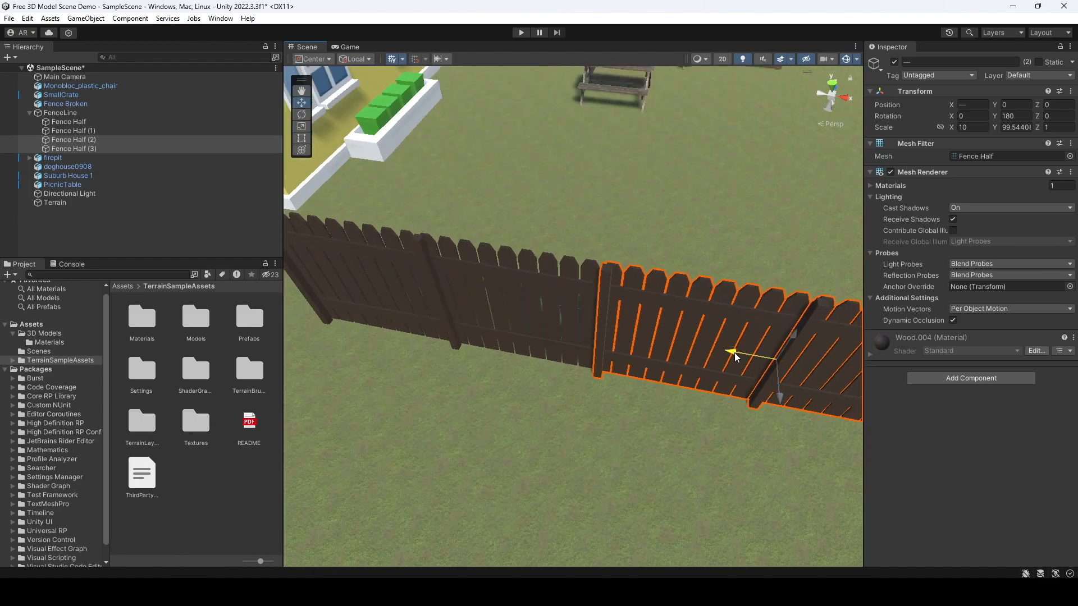
pyautogui.scroll(-3, 550, 392)
pyautogui.scroll(-2, 548, 393)
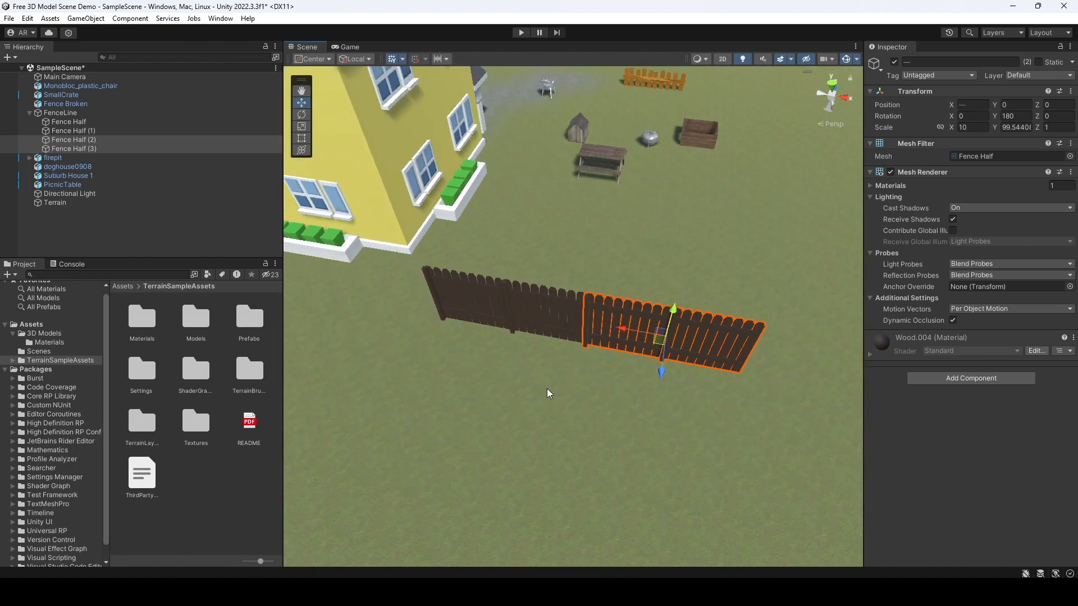
# - Duplicate the two outermost panels, Fence Half (2) and (3), and align the copies with the opposite end of the fence
pyautogui.rightClick(87, 143)
pyautogui.click(135, 170)
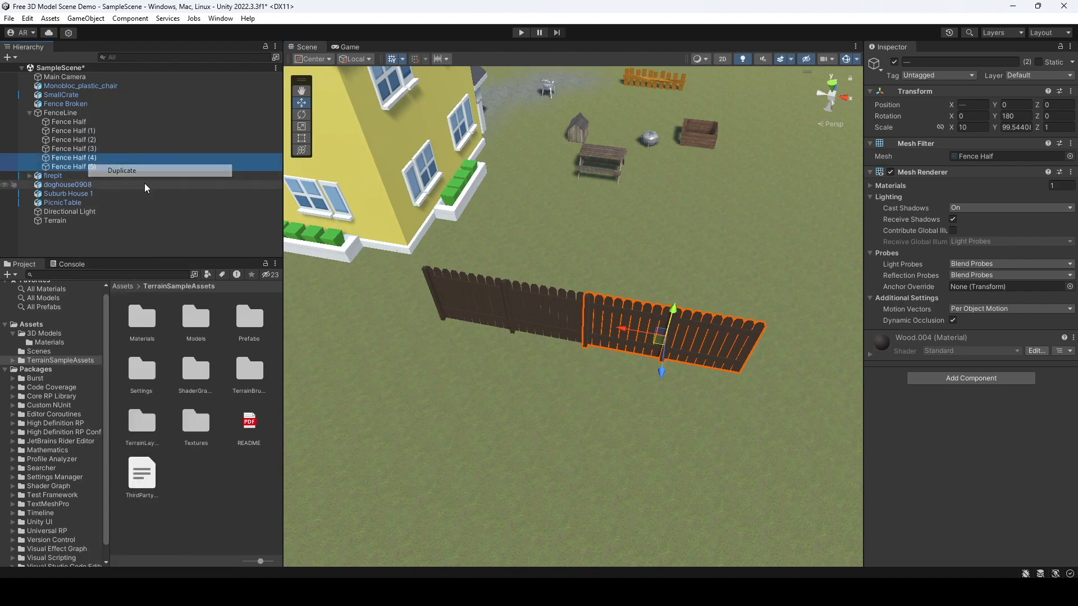
pyautogui.moveTo(395, 358); pyautogui.dragTo(440, 377, button='middle')
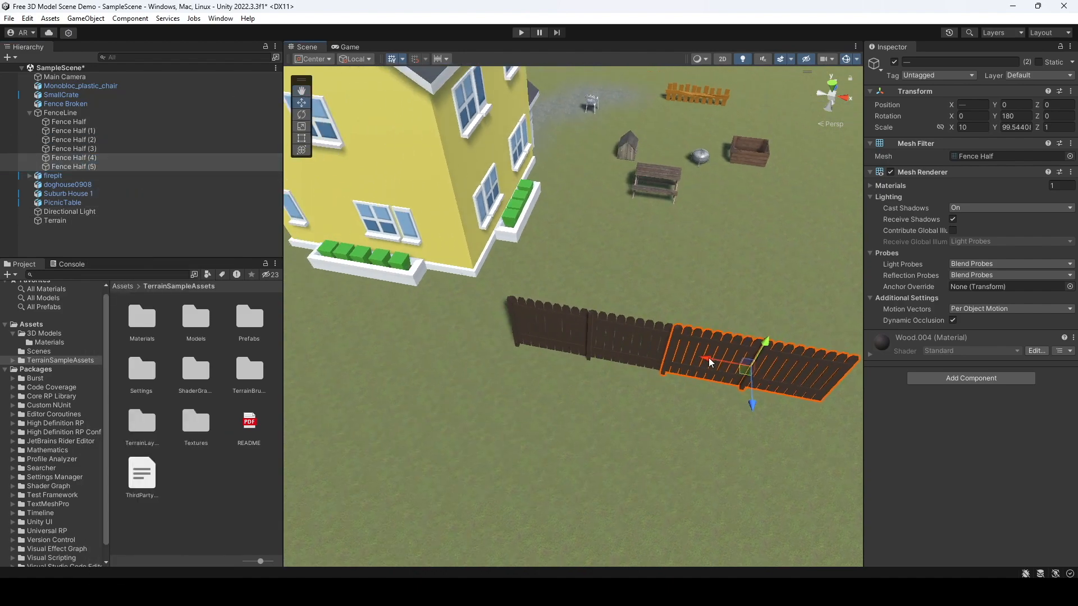
pyautogui.moveTo(709, 362); pyautogui.dragTo(402, 295)
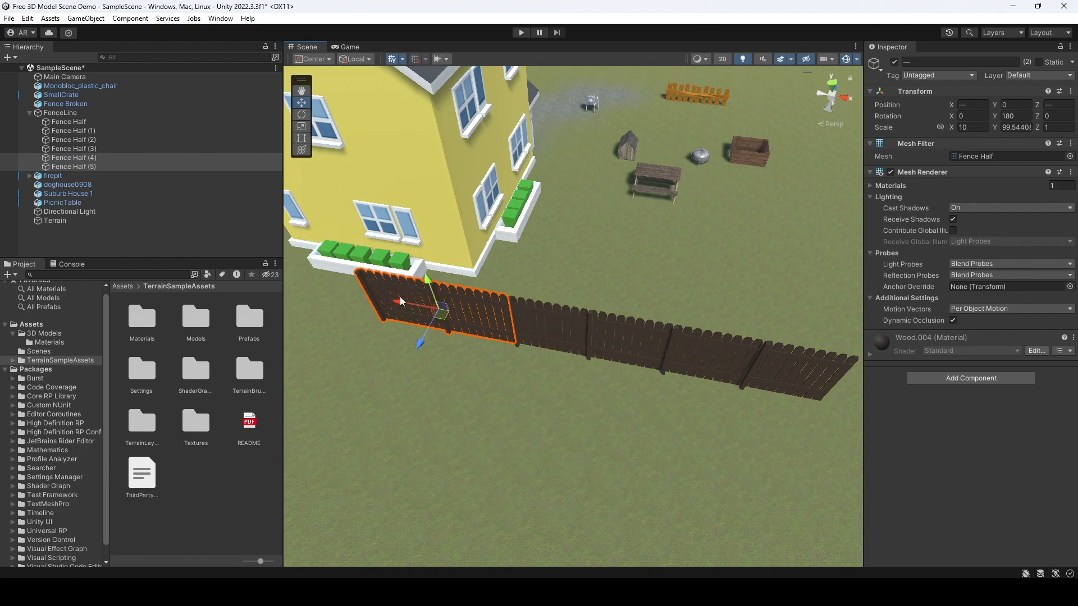
pyautogui.moveTo(437, 376); pyautogui.dragTo(512, 390, button='middle')
pyautogui.scroll(6, 627, 424)
pyautogui.moveTo(658, 444); pyautogui.dragTo(625, 410, button='middle')
pyautogui.moveTo(463, 234); pyautogui.dragTo(465, 235)
pyautogui.scroll(-6, 568, 327)
pyautogui.scroll(-4, 568, 327)
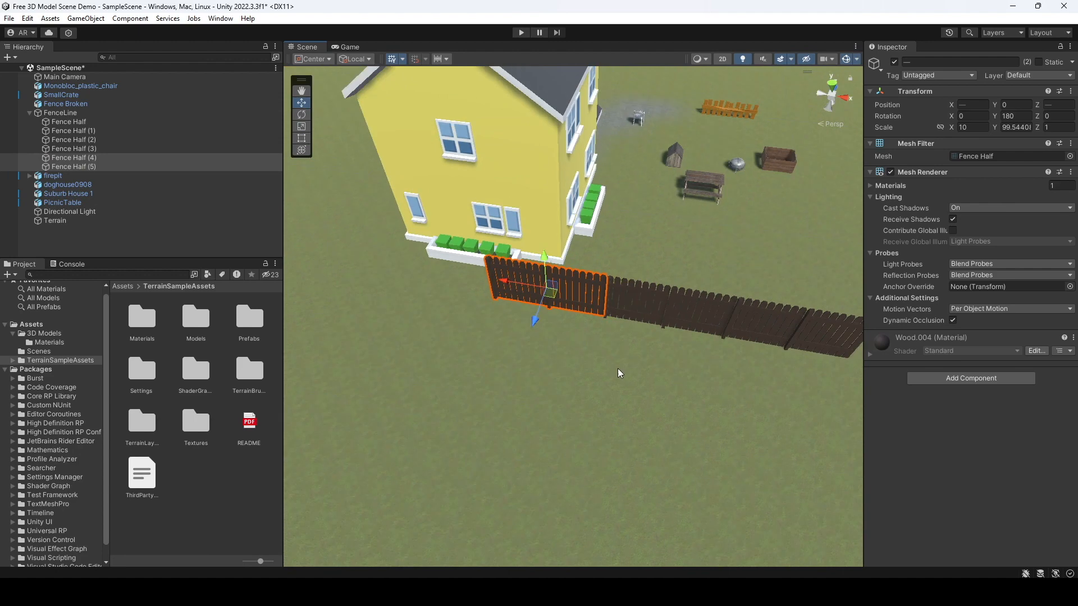
# - Move the whole FenceLine against the house wall, to about X 35.93 and Z 6.47, so it extends past both house corners
pyautogui.click(74, 113)
pyautogui.moveTo(714, 399); pyautogui.dragTo(685, 383, button='middle')
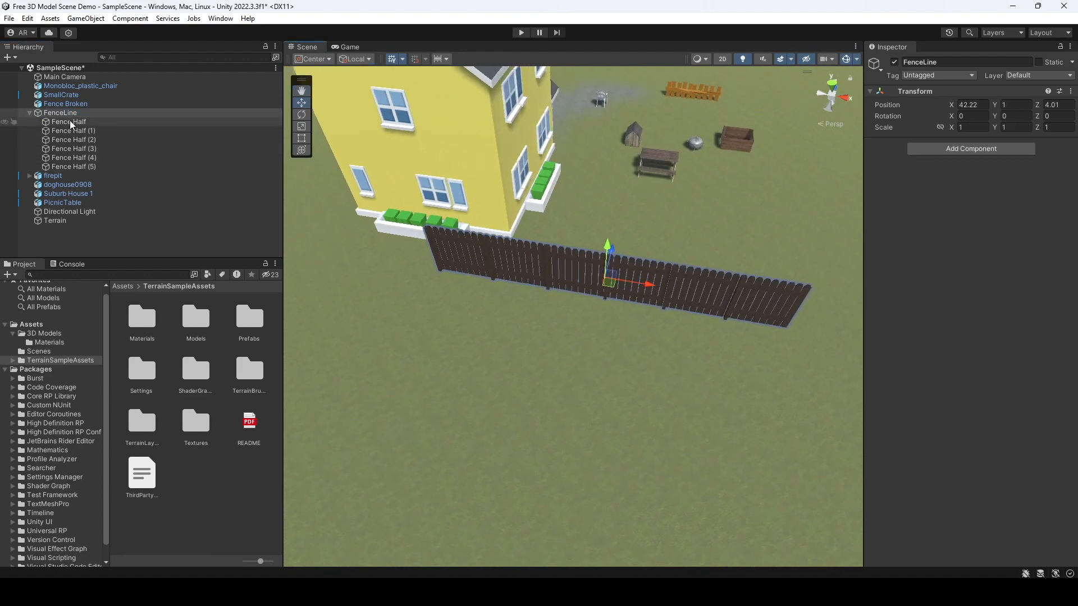
pyautogui.moveTo(647, 295); pyautogui.dragTo(444, 258)
pyautogui.moveTo(462, 335); pyautogui.dragTo(534, 342, button='middle')
pyautogui.moveTo(549, 282); pyautogui.dragTo(553, 232)
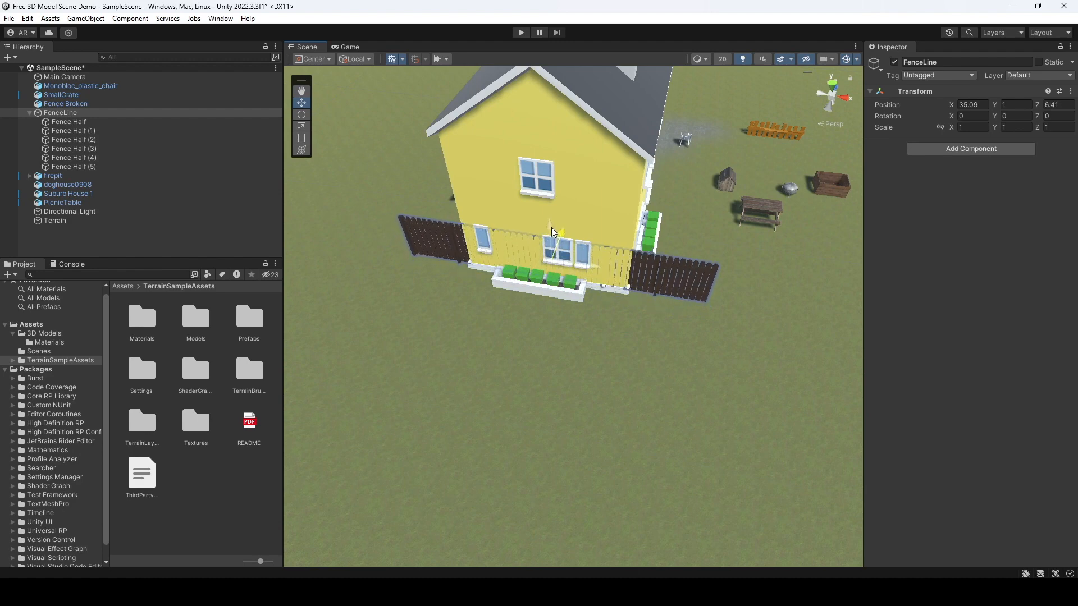
pyautogui.moveTo(708, 366); pyautogui.dragTo(692, 369, button='middle')
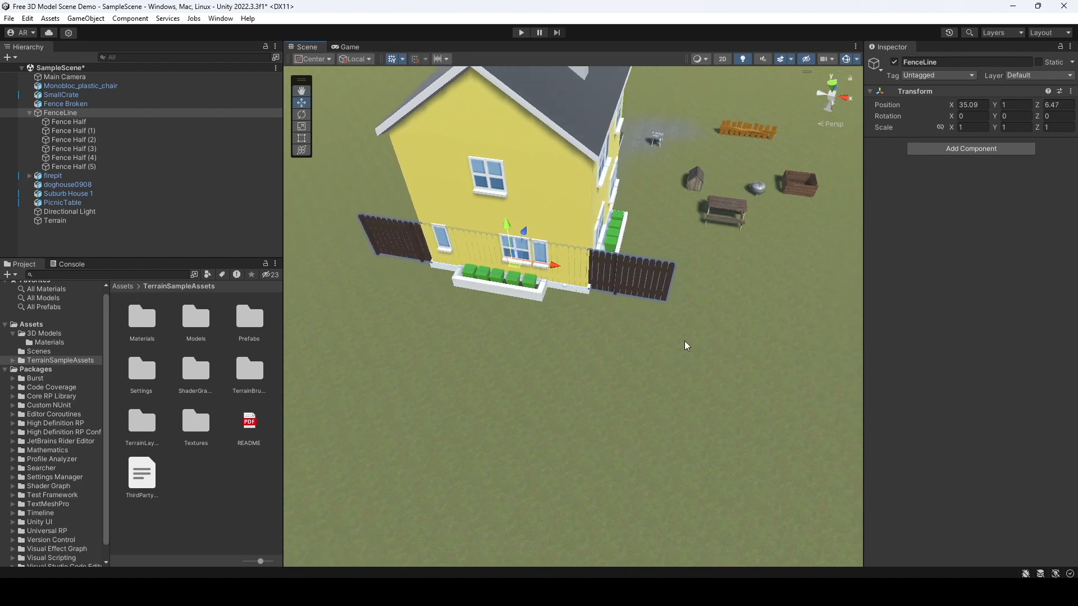
pyautogui.moveTo(553, 261); pyautogui.dragTo(574, 268)
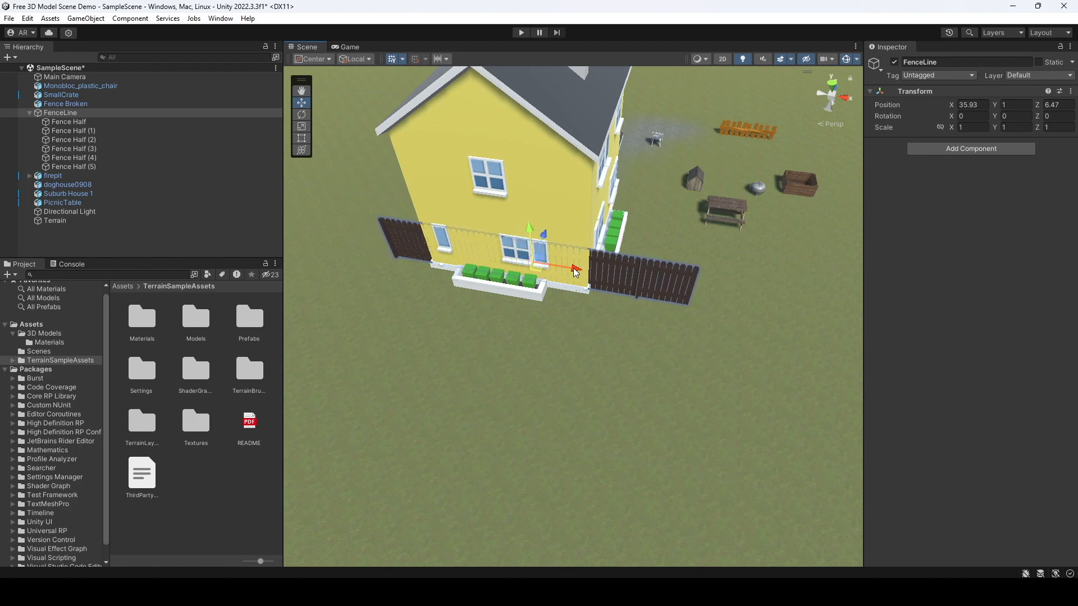
# - Duplicate FenceLine, move the copy away from the house to Z 2.41, and set its Y rotation to 90
pyautogui.rightClick(68, 113)
pyautogui.click(35, 114)
pyautogui.click(29, 112)
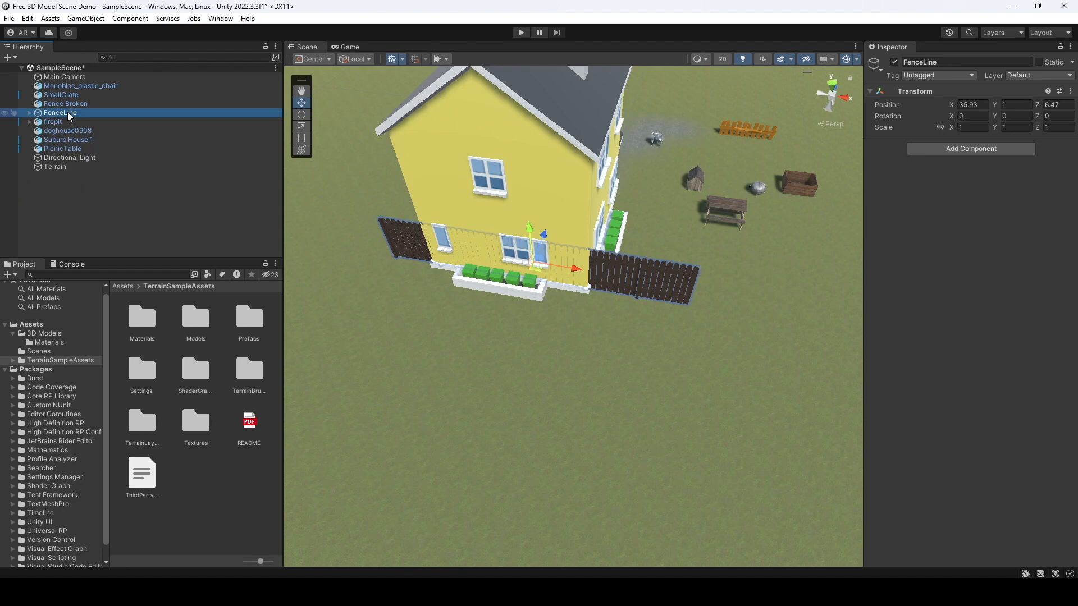
pyautogui.rightClick(69, 115)
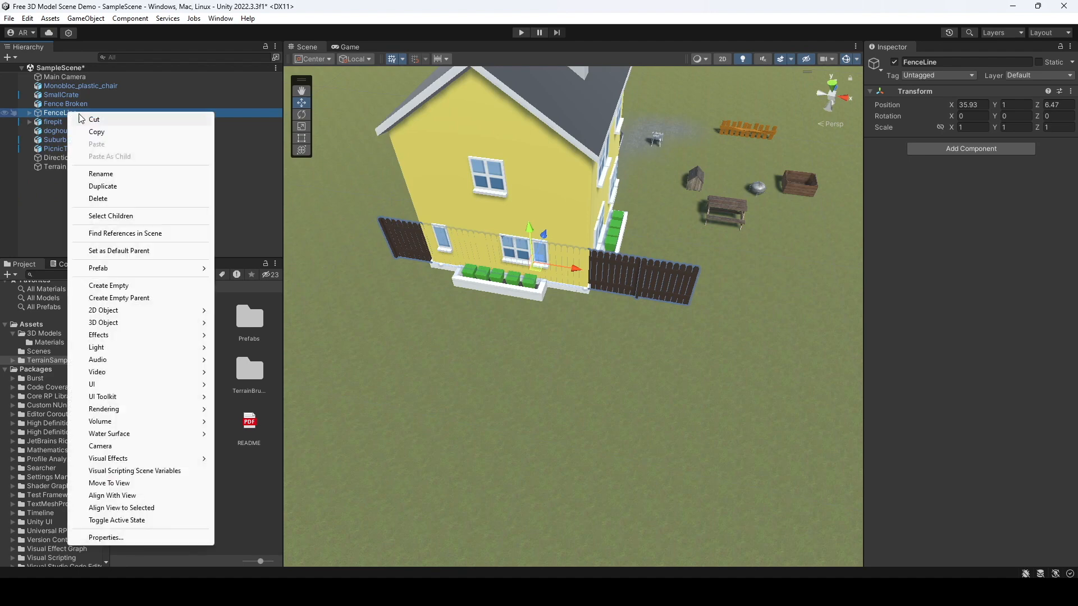
pyautogui.click(103, 187)
pyautogui.moveTo(546, 237); pyautogui.dragTo(527, 319)
pyautogui.click(1019, 115)
pyautogui.write('90')
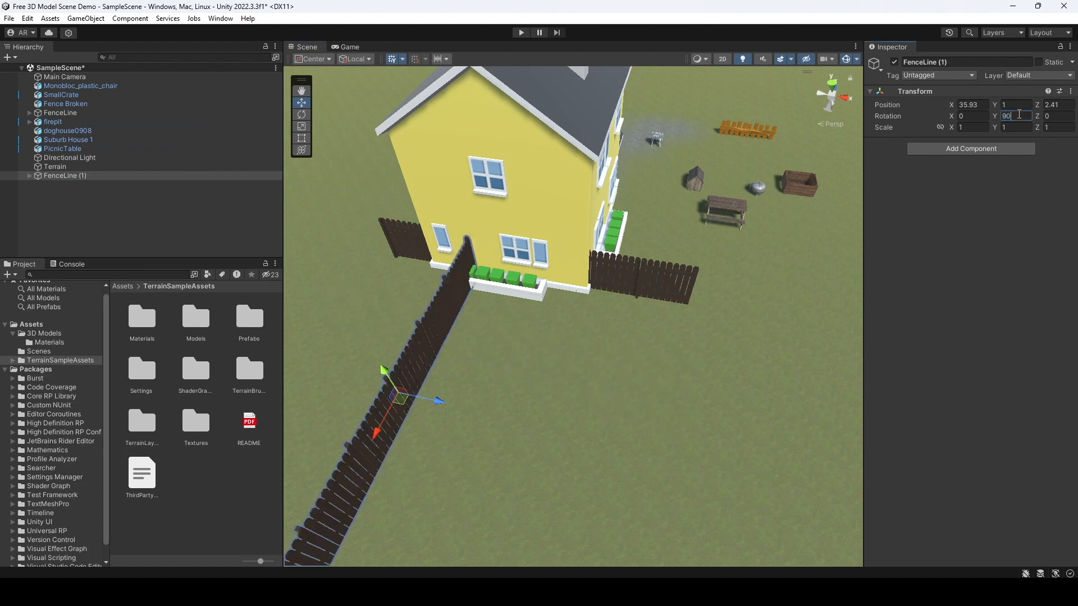
# - Move FenceLine (1) to about X 44.361 and Z 2.684 so its end post meets the free end of FenceLine at a corner
pyautogui.moveTo(568, 392); pyautogui.dragTo(656, 423, button='right')
pyautogui.moveTo(563, 427); pyautogui.dragTo(703, 366, button='middle')
pyautogui.moveTo(601, 374); pyautogui.dragTo(488, 404, button='right')
pyautogui.moveTo(480, 389); pyautogui.dragTo(655, 244)
pyautogui.moveTo(522, 245); pyautogui.dragTo(595, 378, button='middle')
pyautogui.scroll(4, 595, 378)
pyautogui.scroll(5, 601, 381)
pyautogui.moveTo(596, 319); pyautogui.dragTo(574, 348, button='middle')
pyautogui.moveTo(575, 348); pyautogui.dragTo(708, 366, button='right')
pyautogui.moveTo(371, 135); pyautogui.dragTo(368, 141)
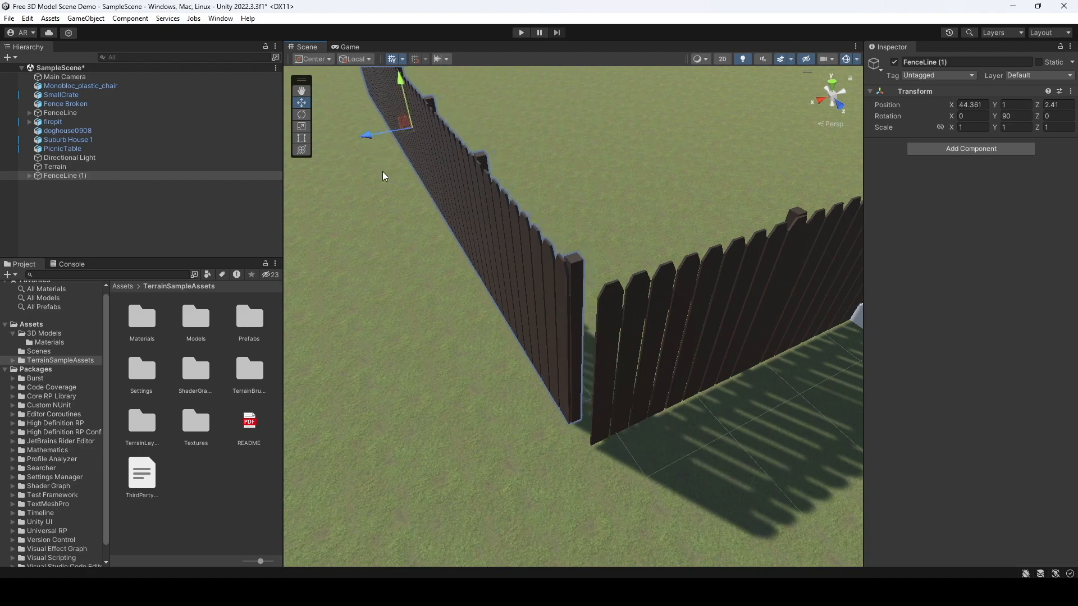
pyautogui.scroll(-4, 393, 185)
pyautogui.moveTo(473, 149); pyautogui.dragTo(478, 155)
pyautogui.moveTo(621, 334); pyautogui.dragTo(553, 331, button='middle')
pyautogui.scroll(-5, 626, 221)
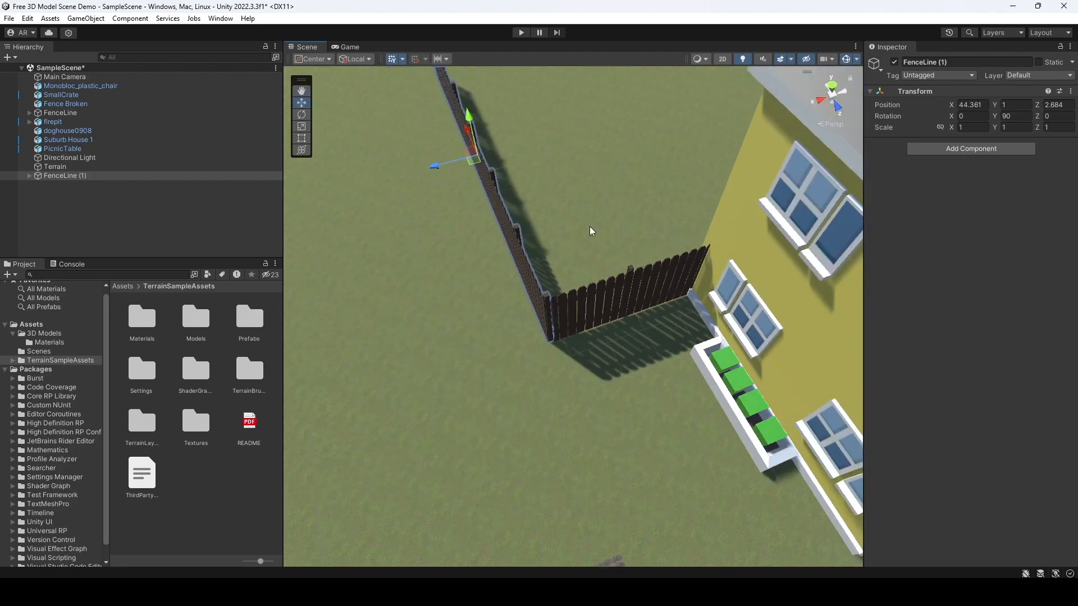
# - Reorder FenceLine to sit directly above FenceLine (1) and create an empty object named FenceCorner
pyautogui.moveTo(67, 114); pyautogui.dragTo(53, 171)
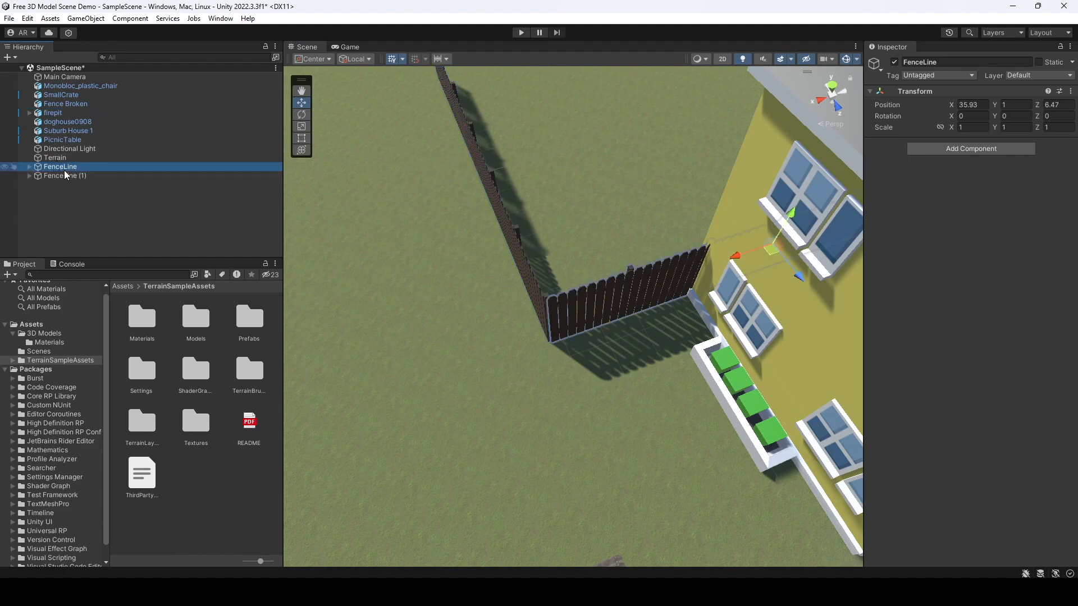
pyautogui.keyDown('ctrl'); pyautogui.click(69, 175); pyautogui.keyUp('ctrl')
pyautogui.scroll(-3, 410, 251)
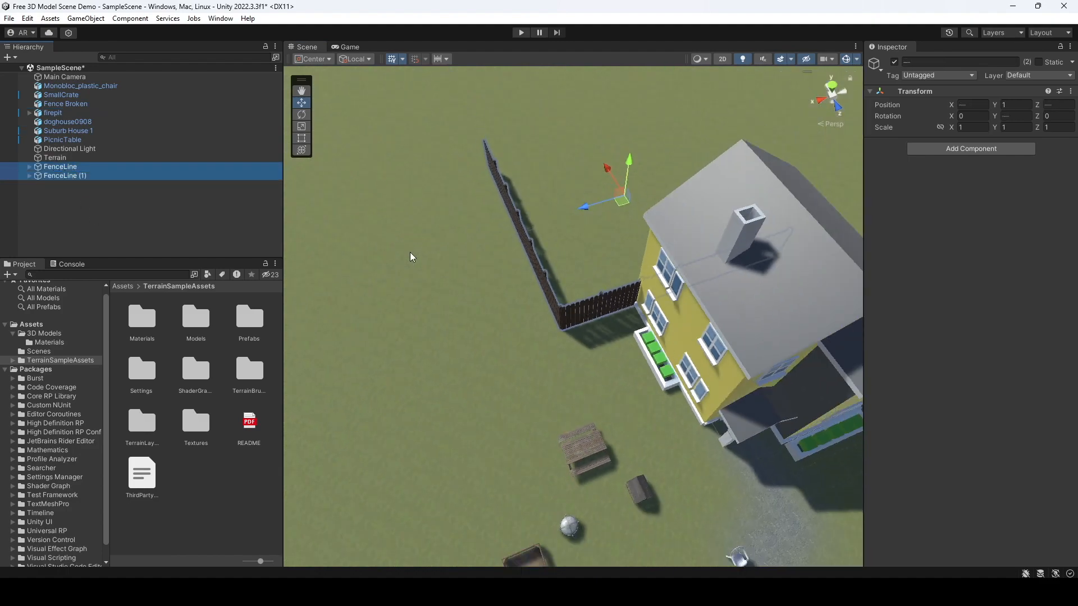
pyautogui.click(103, 227)
pyautogui.rightClick(85, 214)
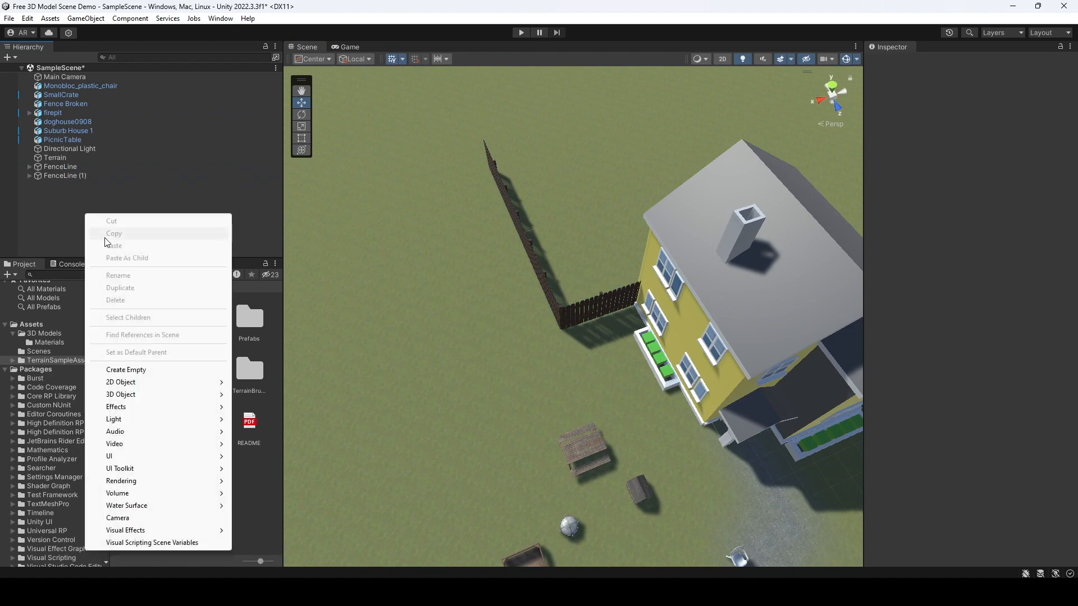
pyautogui.click(155, 371)
pyautogui.write('FenceCorner')
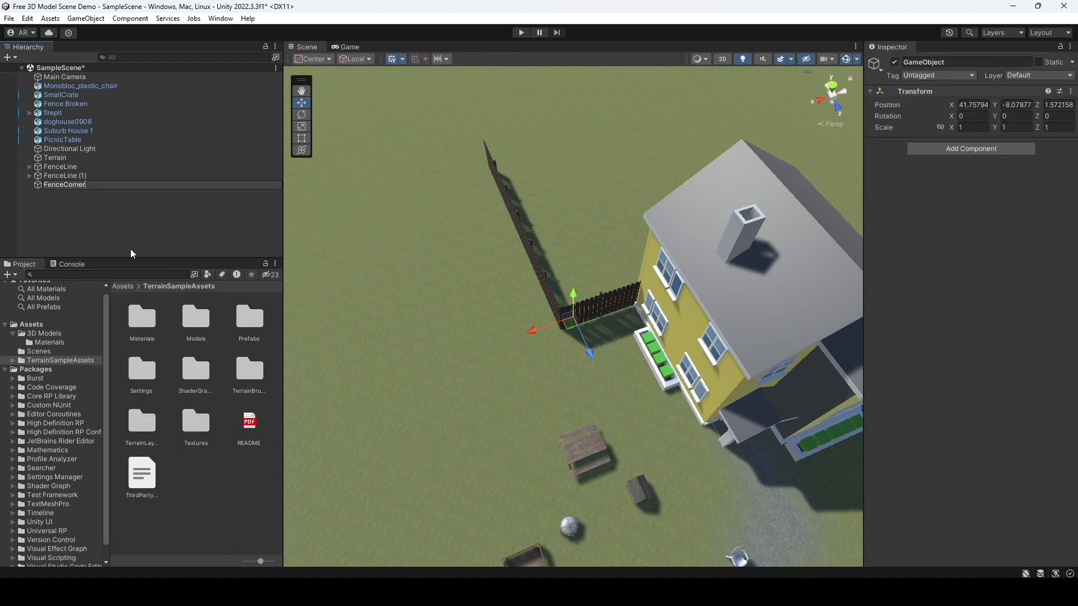
pyautogui.press('Return')
# - Make FenceLine and FenceLine (1) children of the FenceCorner object
pyautogui.click(62, 166)
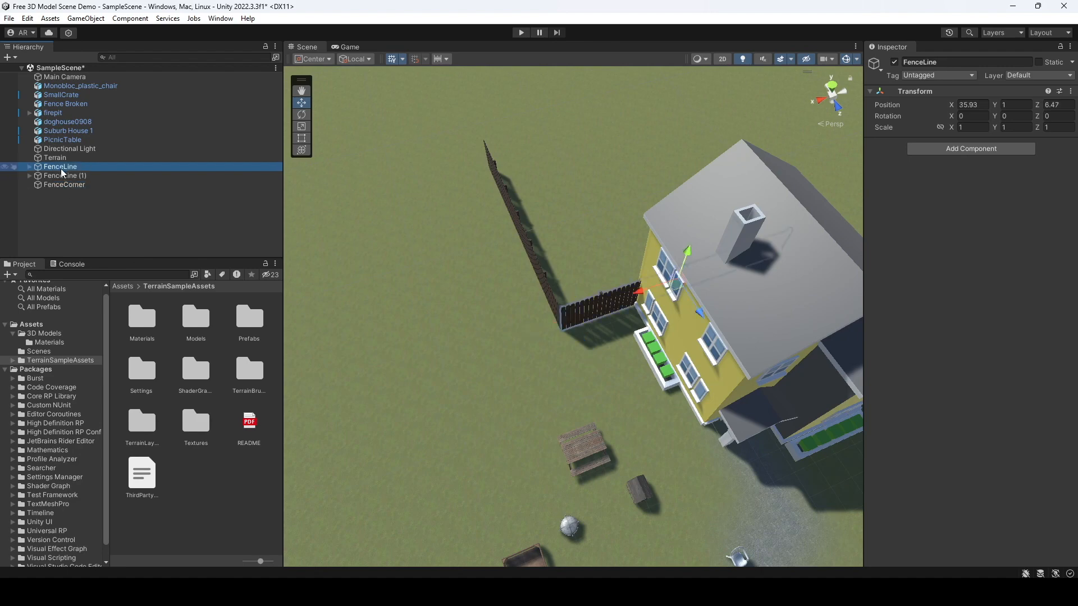
pyautogui.keyDown('ctrl'); pyautogui.click(66, 177); pyautogui.keyUp('ctrl')
pyautogui.moveTo(66, 177); pyautogui.dragTo(76, 183)
# - Duplicate FenceCorner, move the copy to about X 34.81 and Z -3.87, and set its Y rotation to 180
pyautogui.click(66, 166)
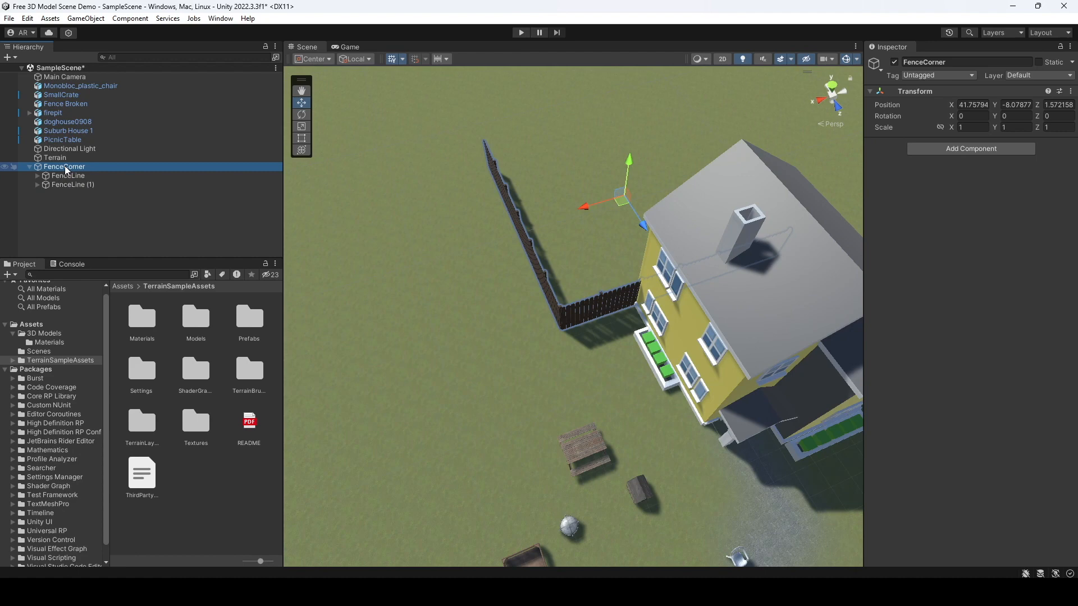
pyautogui.rightClick(65, 167)
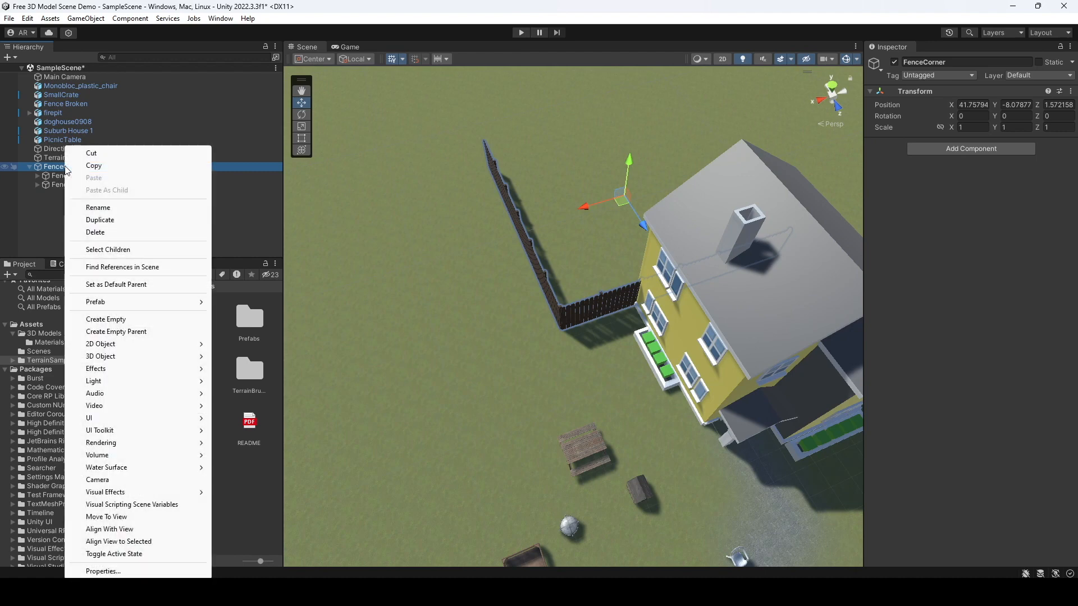
pyautogui.click(101, 220)
pyautogui.moveTo(697, 156); pyautogui.dragTo(628, 262, button='middle')
pyautogui.moveTo(557, 362); pyautogui.dragTo(577, 238)
pyautogui.moveTo(736, 185); pyautogui.dragTo(668, 264, button='middle')
pyautogui.moveTo(668, 264); pyautogui.dragTo(502, 309, button='right')
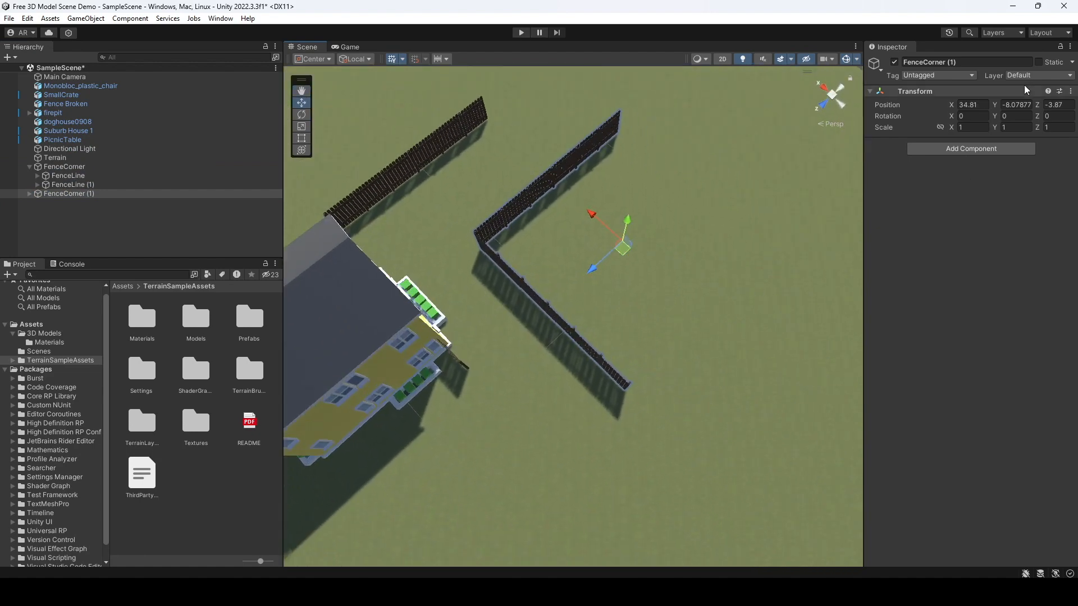
pyautogui.click(1017, 116)
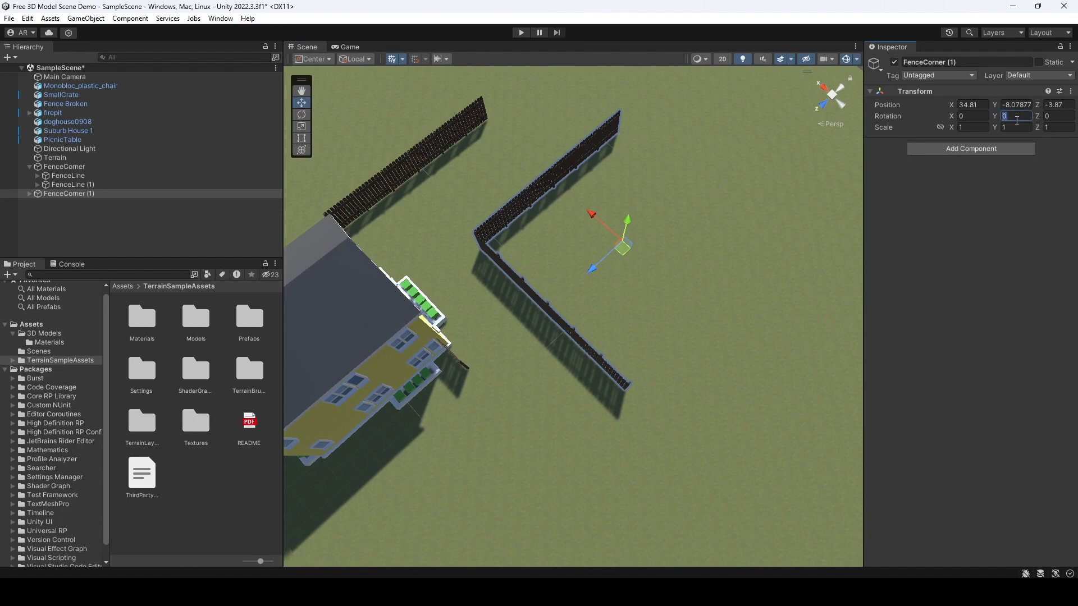
pyautogui.write('180')
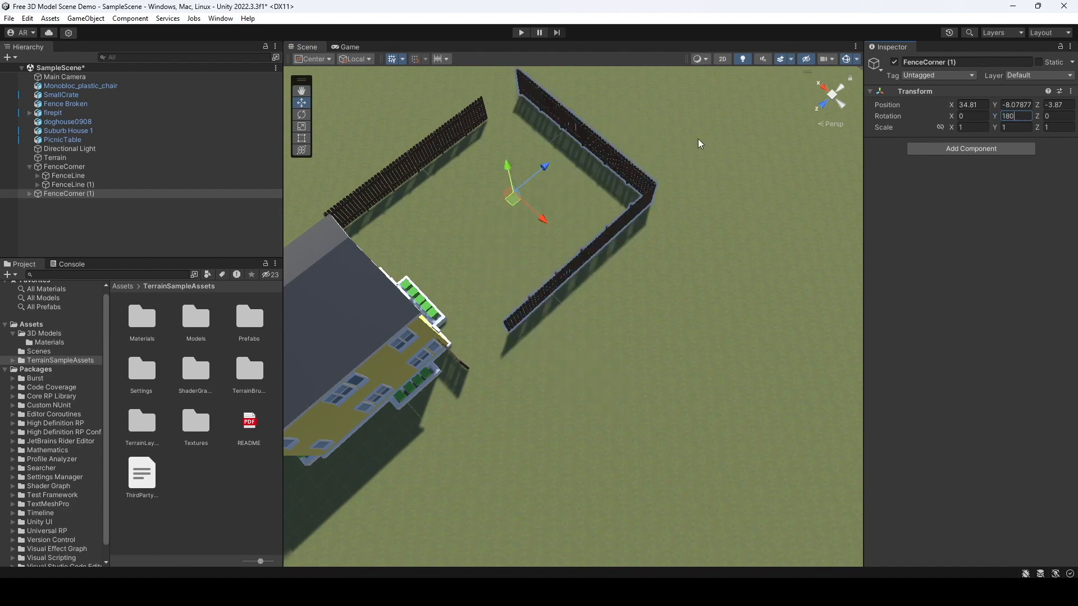
# - Move FenceCorner (1) to about X 34.74 and Z -0.81, closing the fence line around the yard beside the house
pyautogui.moveTo(712, 244); pyautogui.dragTo(581, 230, button='right')
pyautogui.scroll(3, 671, 207)
pyautogui.moveTo(683, 195); pyautogui.dragTo(658, 268, button='right')
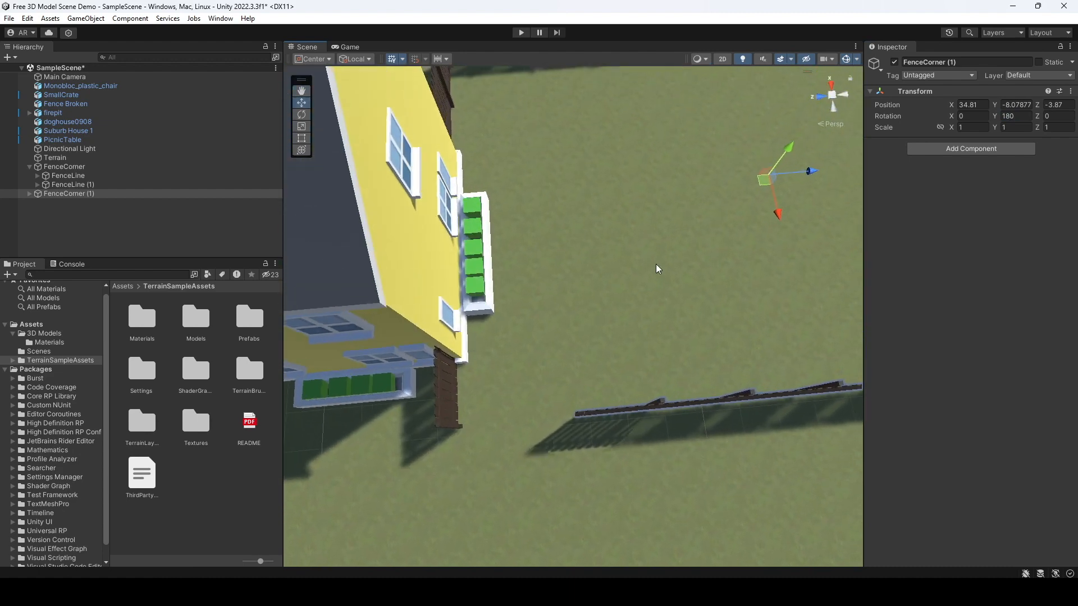
pyautogui.moveTo(812, 180); pyautogui.dragTo(702, 180)
pyautogui.moveTo(671, 211); pyautogui.dragTo(705, 173, button='right')
pyautogui.moveTo(616, 88); pyautogui.dragTo(623, 104)
pyautogui.moveTo(683, 171); pyautogui.dragTo(649, 240, button='middle')
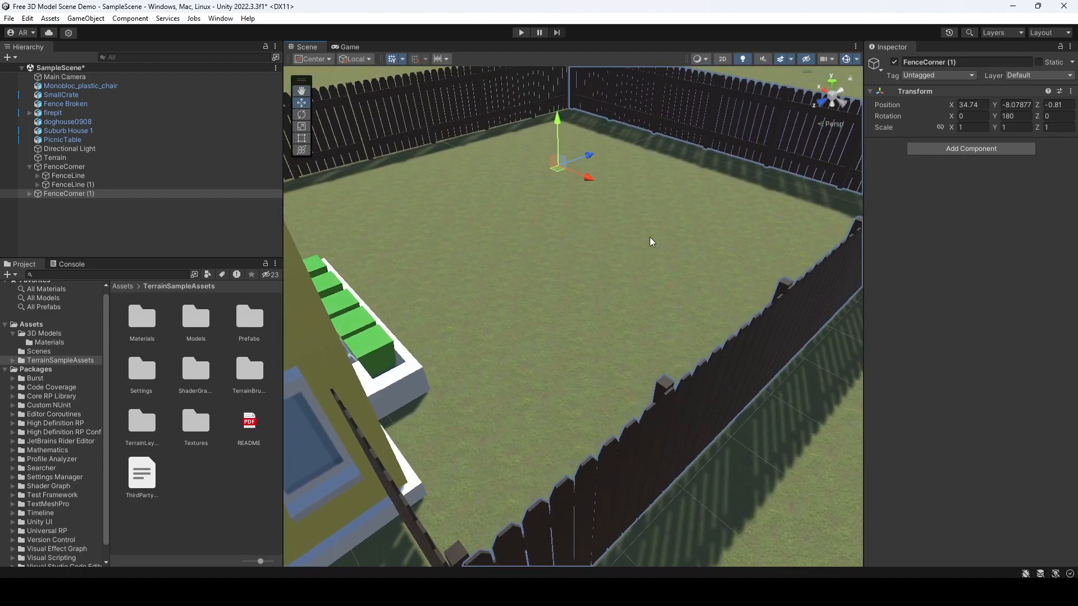
pyautogui.moveTo(649, 239); pyautogui.dragTo(627, 246, button='right')
pyautogui.scroll(-5, 627, 246)
pyautogui.scroll(-5, 628, 246)
pyautogui.moveTo(688, 202); pyautogui.dragTo(604, 285, button='middle')
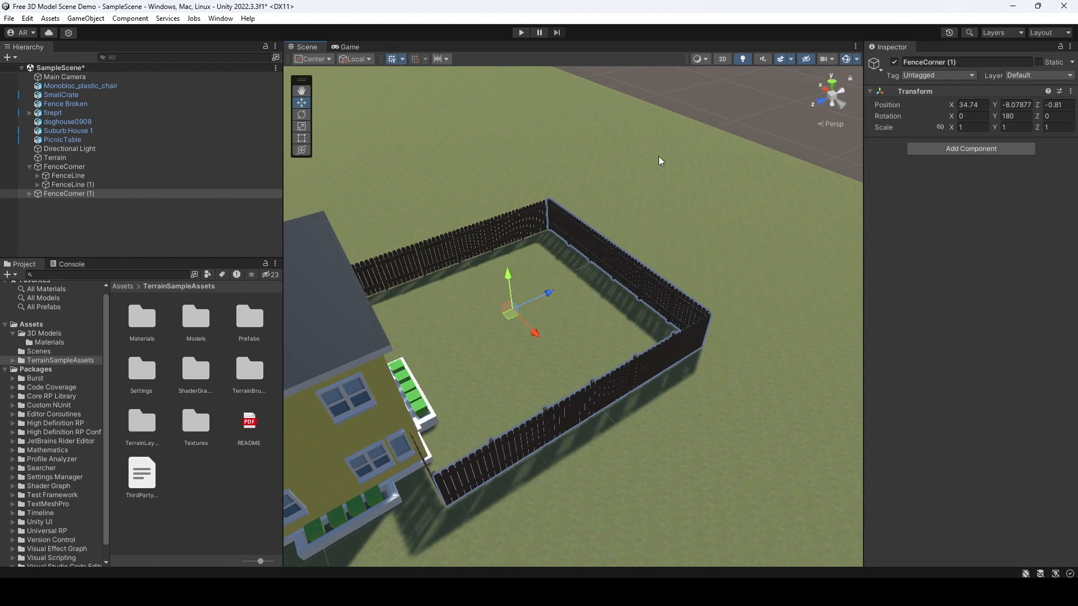
# - Move the Fence Broken panel into the enclosed yard near the house, at about X 42.25 and Z 3.88
pyautogui.click(699, 121)
pyautogui.moveTo(699, 120); pyautogui.dragTo(556, 229, button='right')
pyautogui.click(669, 199)
pyautogui.moveTo(657, 199); pyautogui.dragTo(623, 393)
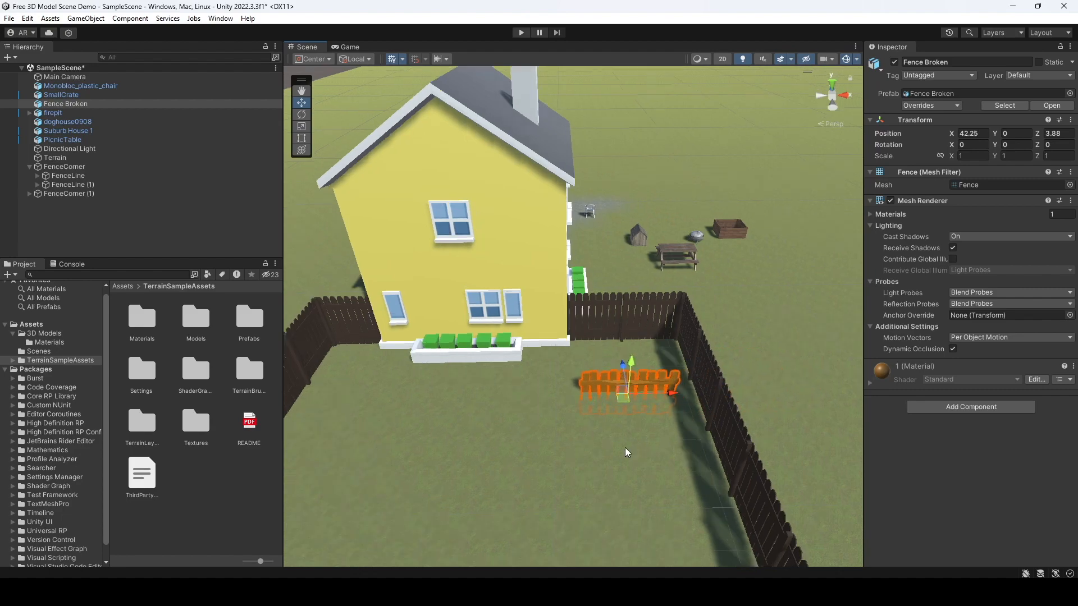
# - Raise the Fence Broken panel by setting its Y position to 1
pyautogui.scroll(5, 623, 447)
pyautogui.moveTo(622, 447); pyautogui.dragTo(633, 347, button='middle')
pyautogui.moveTo(651, 427); pyautogui.dragTo(714, 397, button='right')
pyautogui.moveTo(714, 397); pyautogui.dragTo(665, 362, button='middle')
pyautogui.scroll(5, 664, 361)
pyautogui.moveTo(665, 370); pyautogui.dragTo(668, 339, button='right')
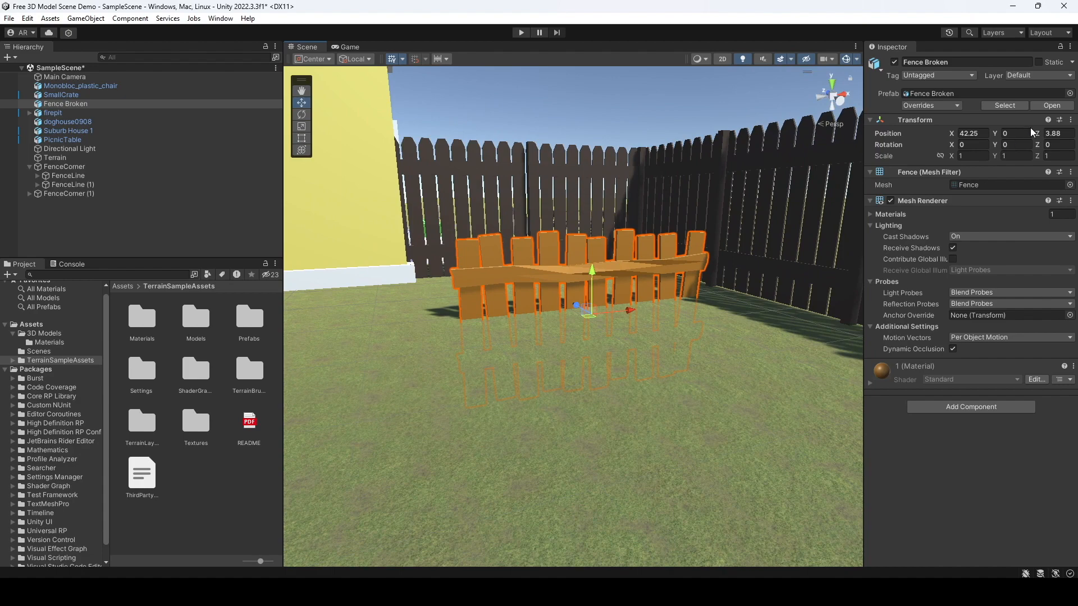
pyautogui.click(1012, 133)
pyautogui.write('1')
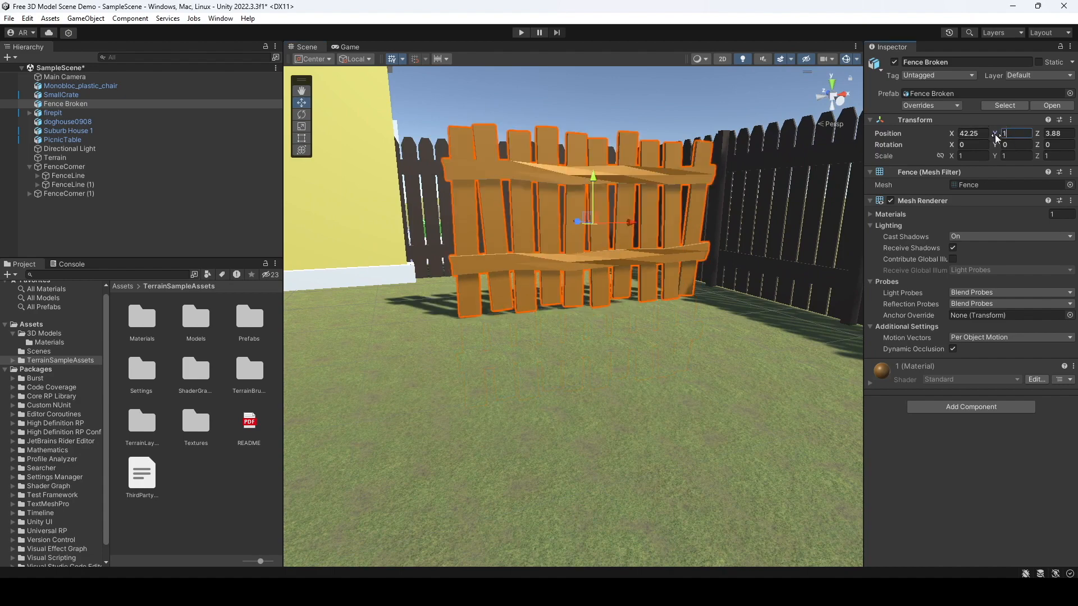
# - Set the Fence Broken panel's Y scale to 0.5 and its Y position to 0.5
pyautogui.moveTo(591, 315); pyautogui.dragTo(589, 376, button='middle')
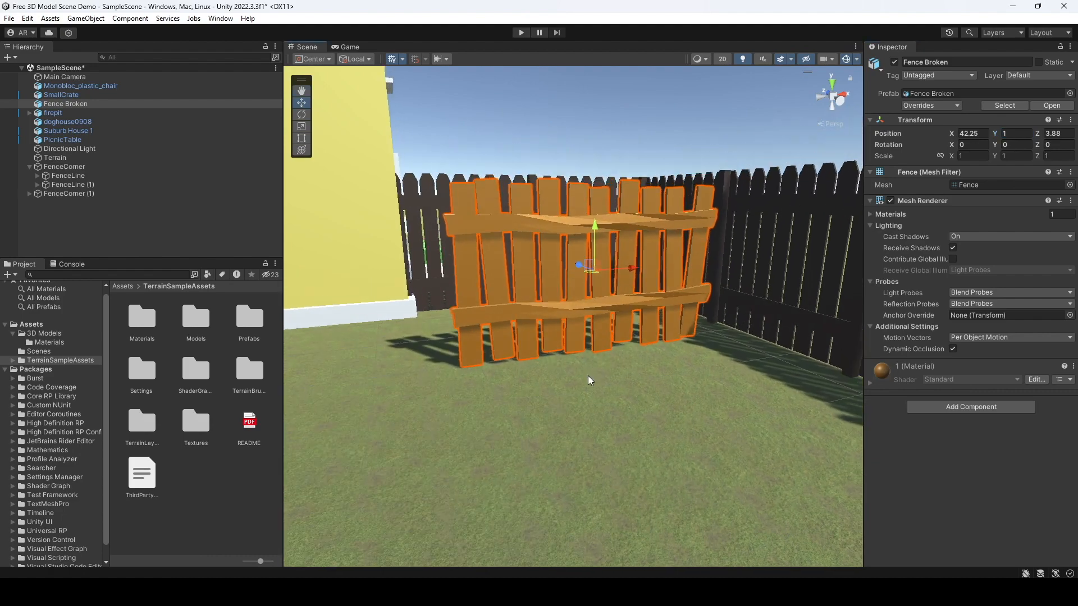
pyautogui.moveTo(589, 347); pyautogui.dragTo(625, 368, button='right')
pyautogui.moveTo(595, 351); pyautogui.dragTo(671, 403, button='middle')
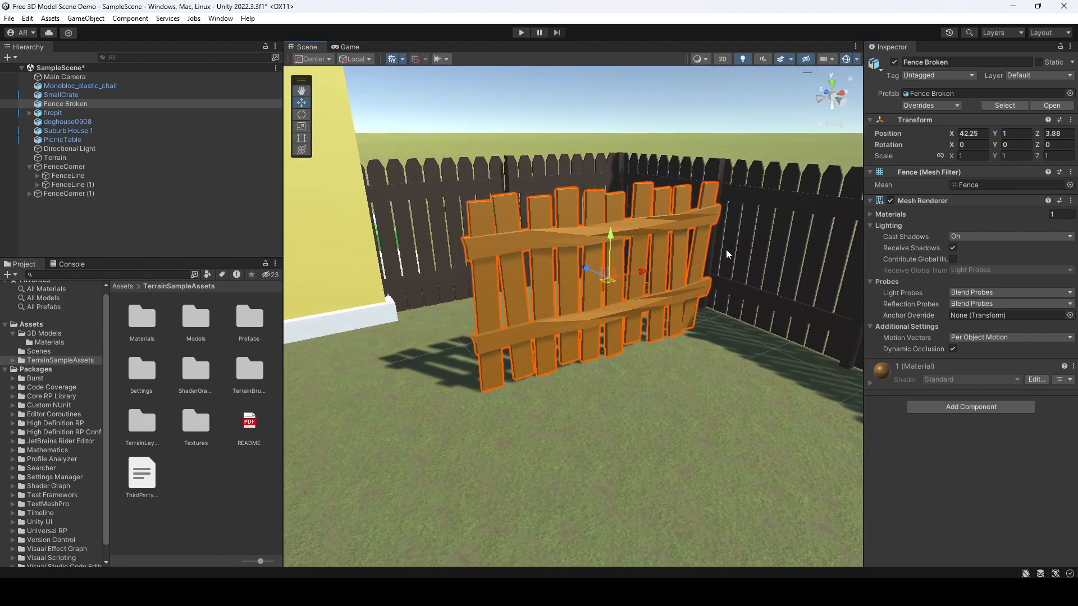
pyautogui.click(1014, 155)
pyautogui.write('0.')
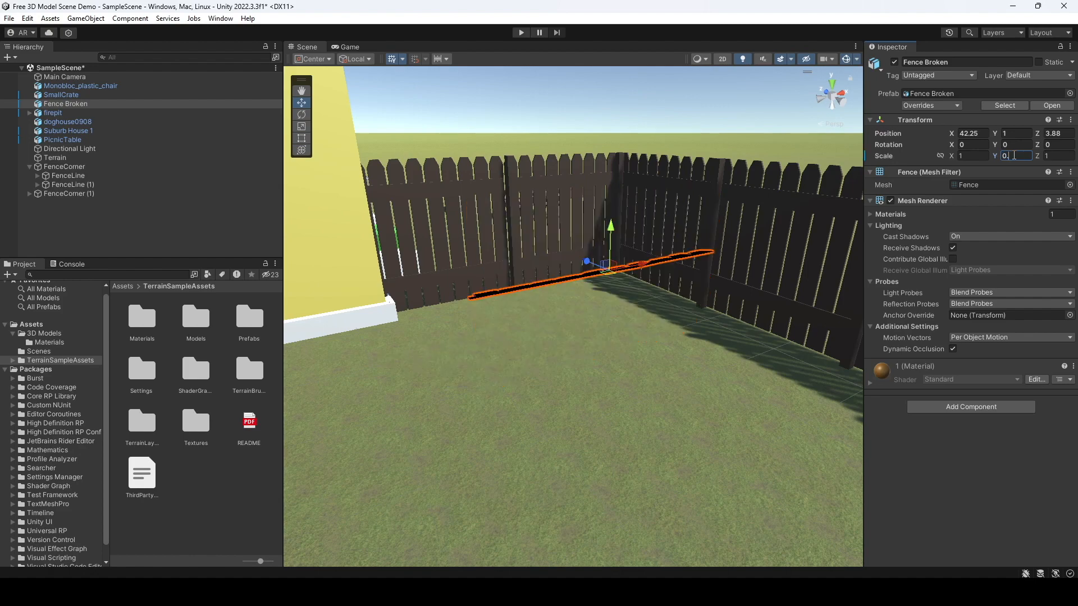
pyautogui.write('5')
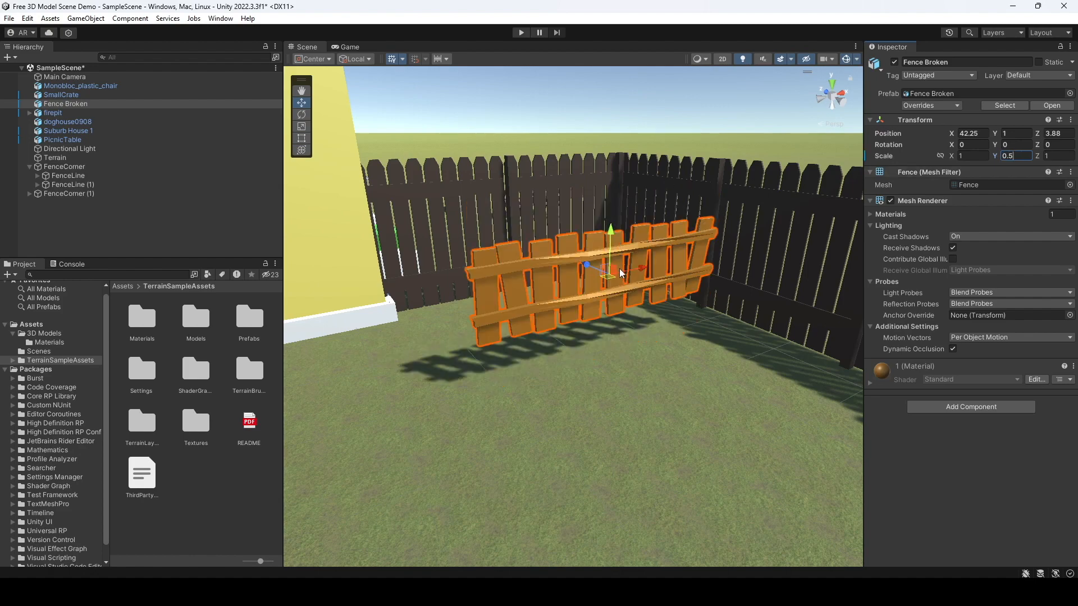
pyautogui.moveTo(629, 364); pyautogui.dragTo(645, 265, button='middle')
pyautogui.moveTo(677, 386); pyautogui.dragTo(687, 349, button='right')
pyautogui.moveTo(689, 394); pyautogui.dragTo(680, 345, button='middle')
pyautogui.click(1018, 133)
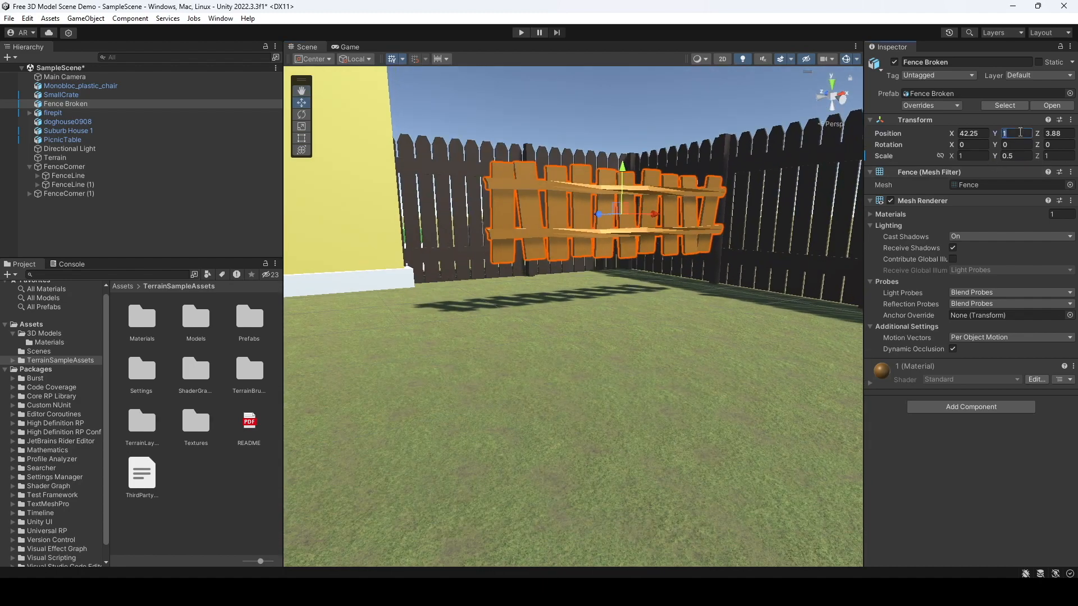
pyautogui.write('0.5')
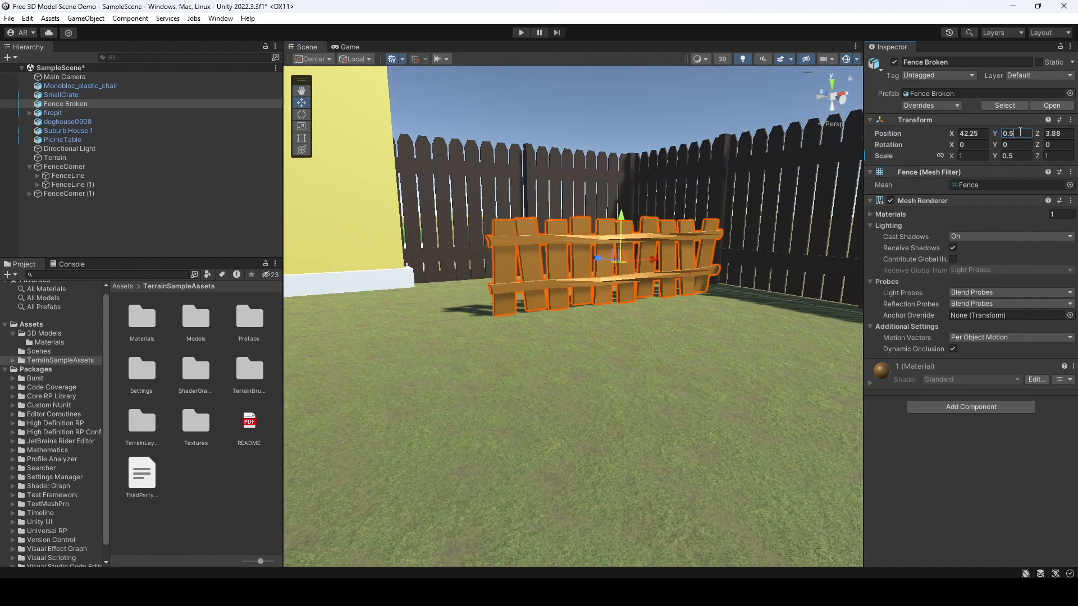
# - Set the Fence Broken panel's X scale to 0.5
pyautogui.moveTo(662, 241); pyautogui.dragTo(550, 405, button='middle')
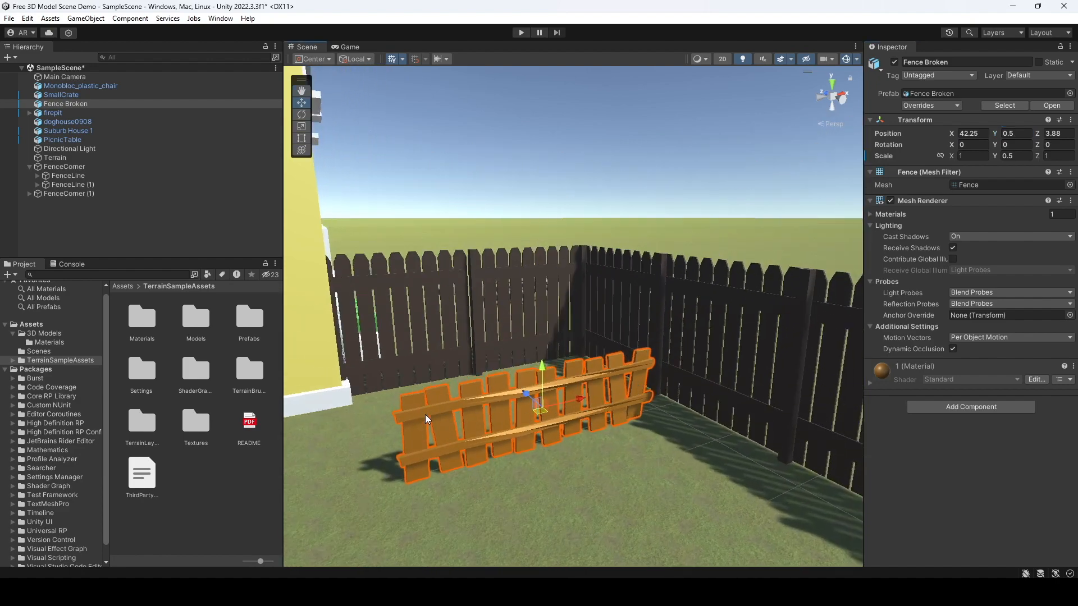
pyautogui.click(973, 156)
pyautogui.write('0.5')
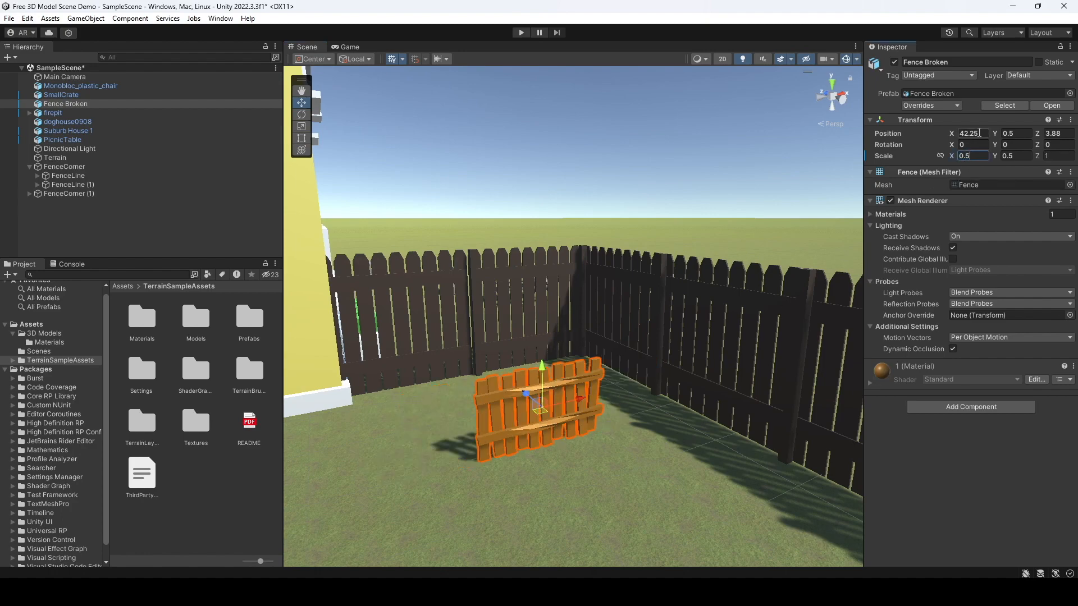
pyautogui.moveTo(704, 198); pyautogui.dragTo(859, 281, button='right')
pyautogui.moveTo(611, 342); pyautogui.dragTo(1005, 329, button='middle')
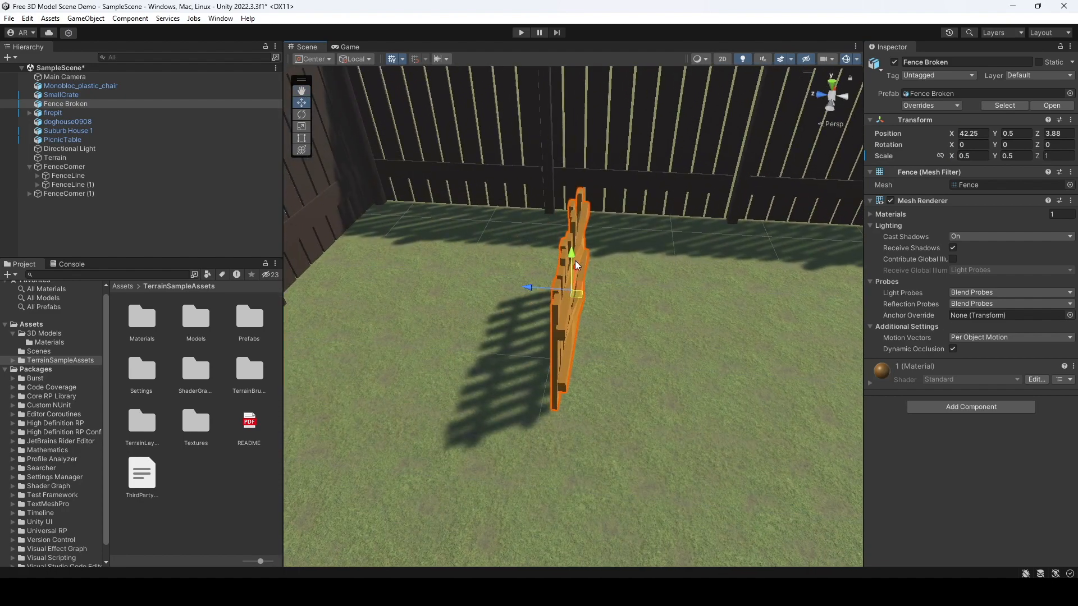
pyautogui.moveTo(779, 319); pyautogui.dragTo(590, 326, button='middle')
pyautogui.moveTo(742, 331); pyautogui.dragTo(597, 325, button='right')
pyautogui.moveTo(734, 369); pyautogui.dragTo(599, 356, button='middle')
pyautogui.scroll(-3, 598, 355)
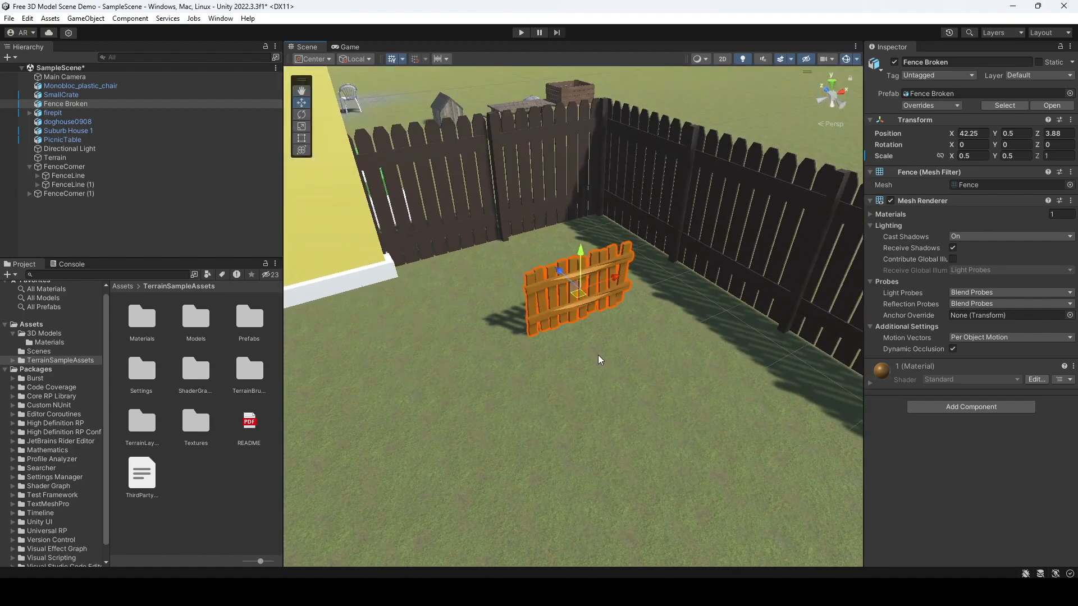
# - Collapse the FenceCorner group and create an empty object named GardenFence
pyautogui.click(127, 240)
pyautogui.click(30, 166)
pyautogui.rightClick(75, 207)
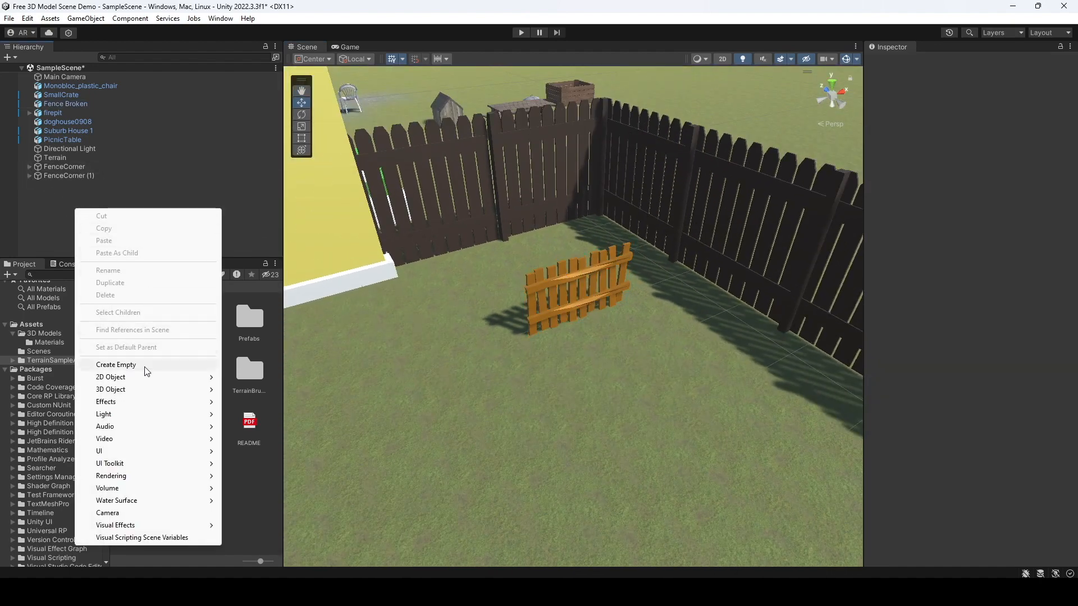
pyautogui.click(145, 362)
pyautogui.write('Ga')
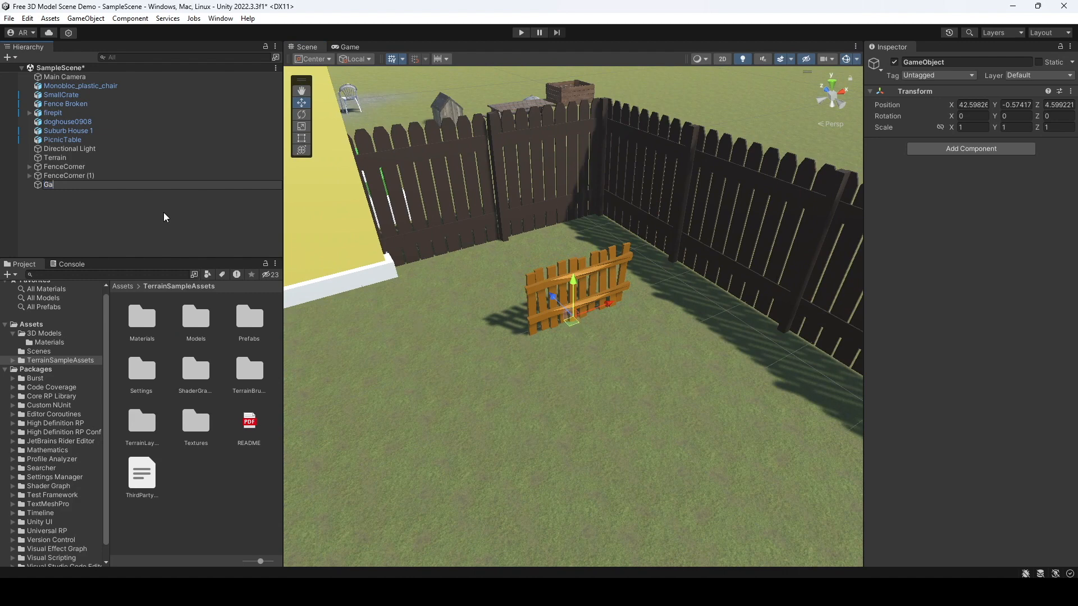
pyautogui.write('rdenFencing')
pyautogui.press('BackSpace')
pyautogui.press('BackSpace')
pyautogui.press('BackSpace')
pyautogui.write('e')
pyautogui.press('Return')
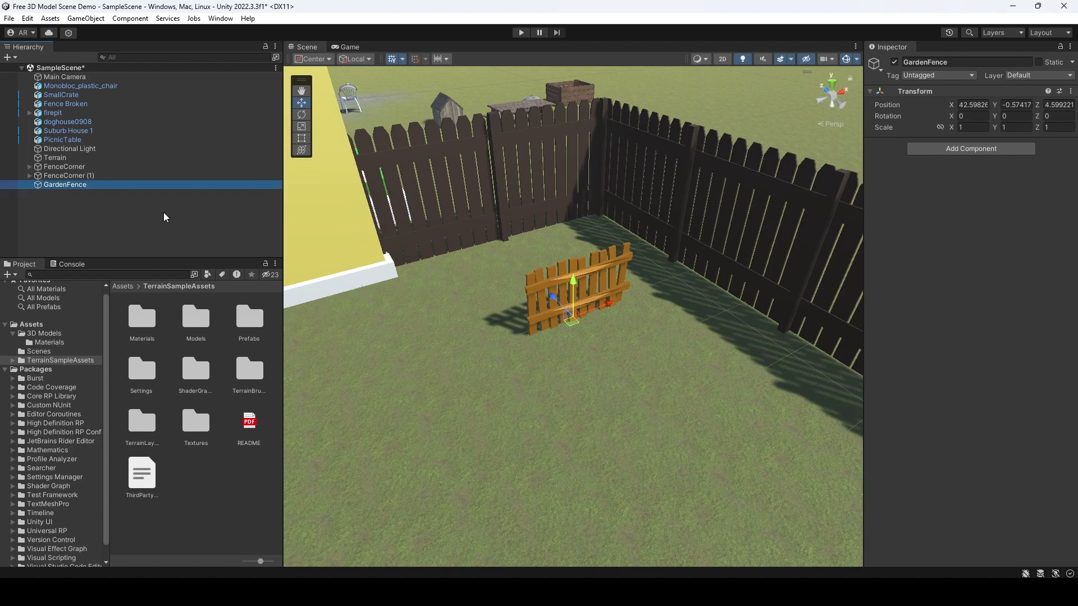
# - Make Fence Broken a child of GardenFence and move it against the tall side fence, at about X 0.911 and Z -2.248
pyautogui.click(129, 208)
pyautogui.moveTo(85, 105); pyautogui.dragTo(77, 184)
pyautogui.moveTo(615, 277); pyautogui.dragTo(719, 285)
pyautogui.moveTo(720, 285); pyautogui.dragTo(614, 338, button='right')
pyautogui.moveTo(621, 268); pyautogui.dragTo(642, 361)
pyautogui.moveTo(710, 386); pyautogui.dragTo(701, 385)
# - Duplicate the Fence Broken panel twice, lining the copies up end to end at about X -0.56 and X -2.025
pyautogui.rightClick(92, 184)
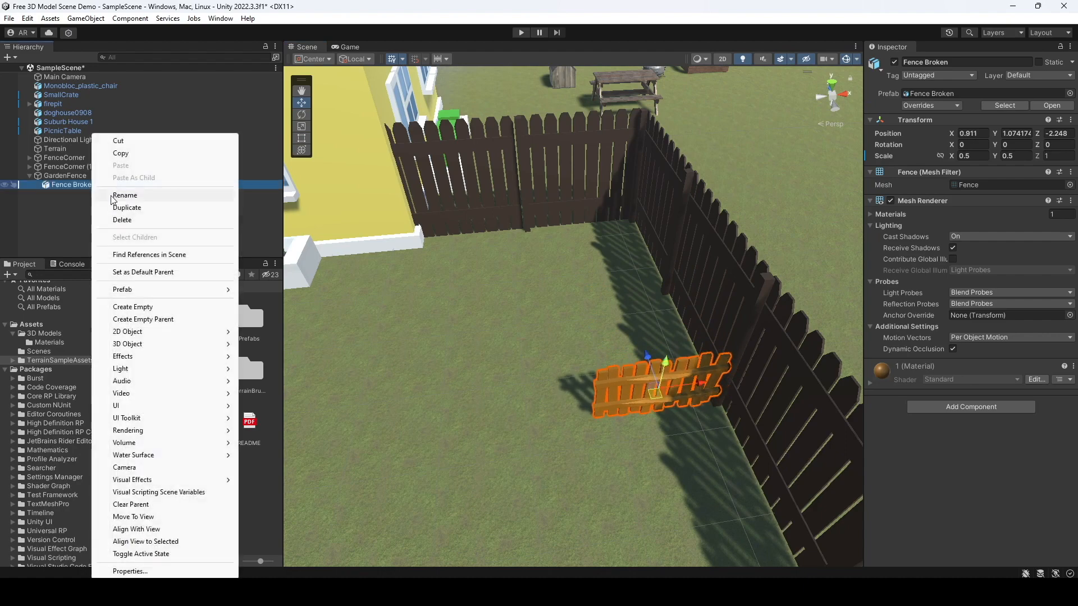
pyautogui.click(115, 207)
pyautogui.moveTo(698, 385); pyautogui.dragTo(568, 391)
pyautogui.moveTo(477, 317); pyautogui.dragTo(550, 283, button='middle')
pyautogui.rightClick(90, 193)
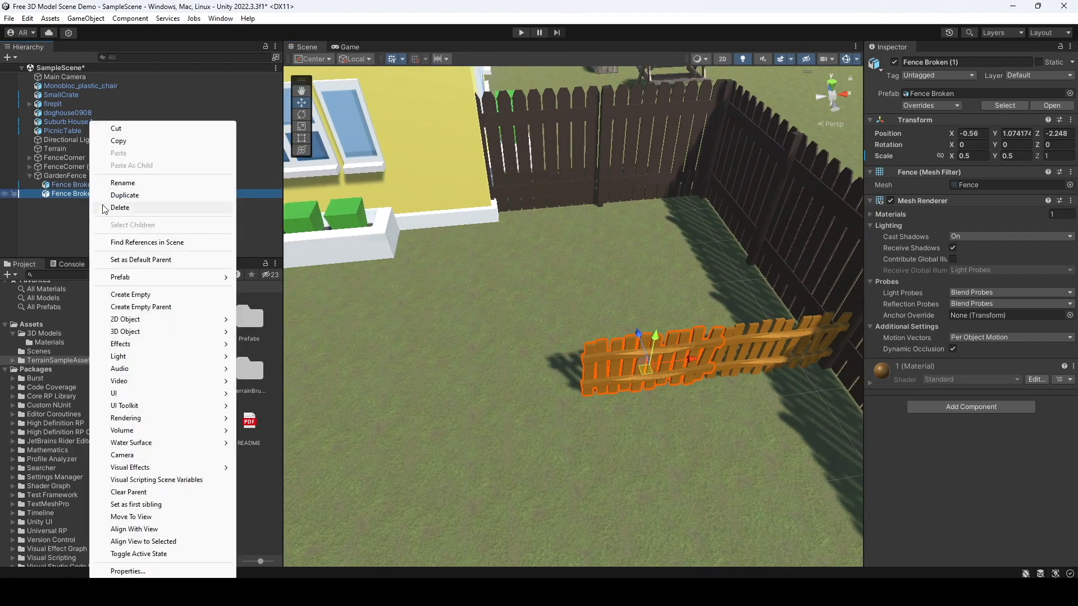
pyautogui.click(115, 195)
pyautogui.moveTo(689, 359); pyautogui.dragTo(555, 371)
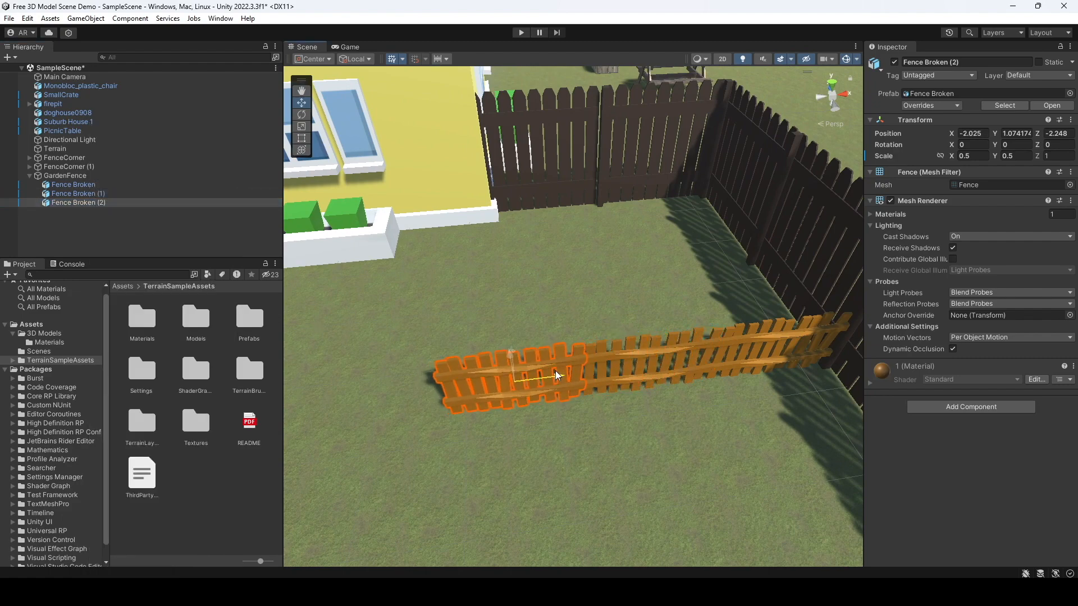
# - Duplicate Fence Broken (2), set the copy's Y rotation to 90, and move it to about X -2.767 and Z -1.511 to form a corner
pyautogui.keyDown('alt'); pyautogui.moveTo(493, 289); pyautogui.dragTo(729, 361); pyautogui.keyUp('alt')
pyautogui.press('a')
pyautogui.moveTo(728, 361); pyautogui.dragTo(553, 347, button='right')
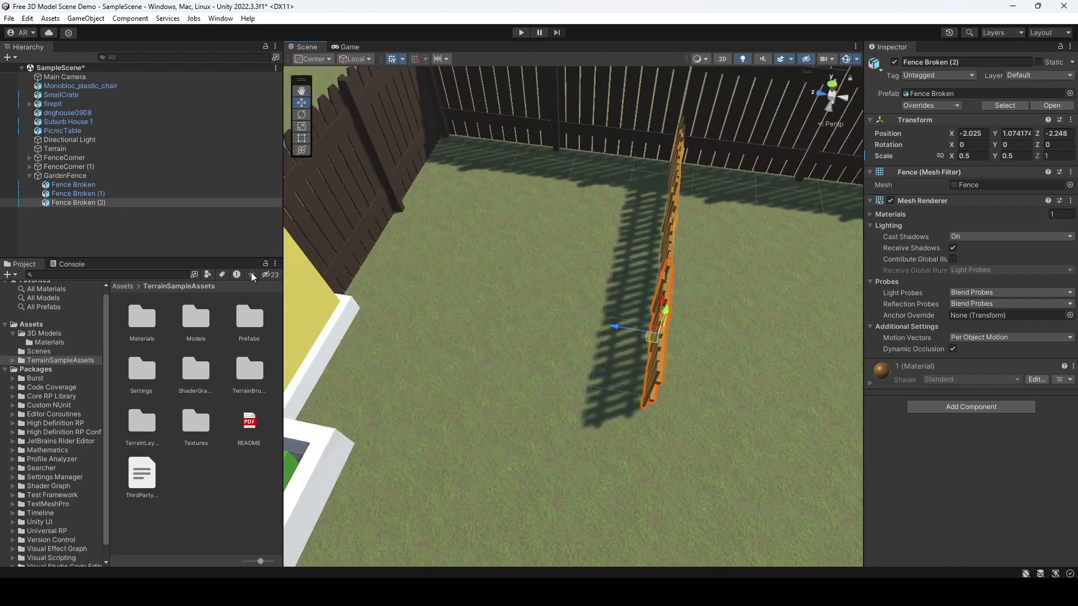
pyautogui.rightClick(108, 202)
pyautogui.click(152, 195)
pyautogui.click(1014, 145)
pyautogui.write('90')
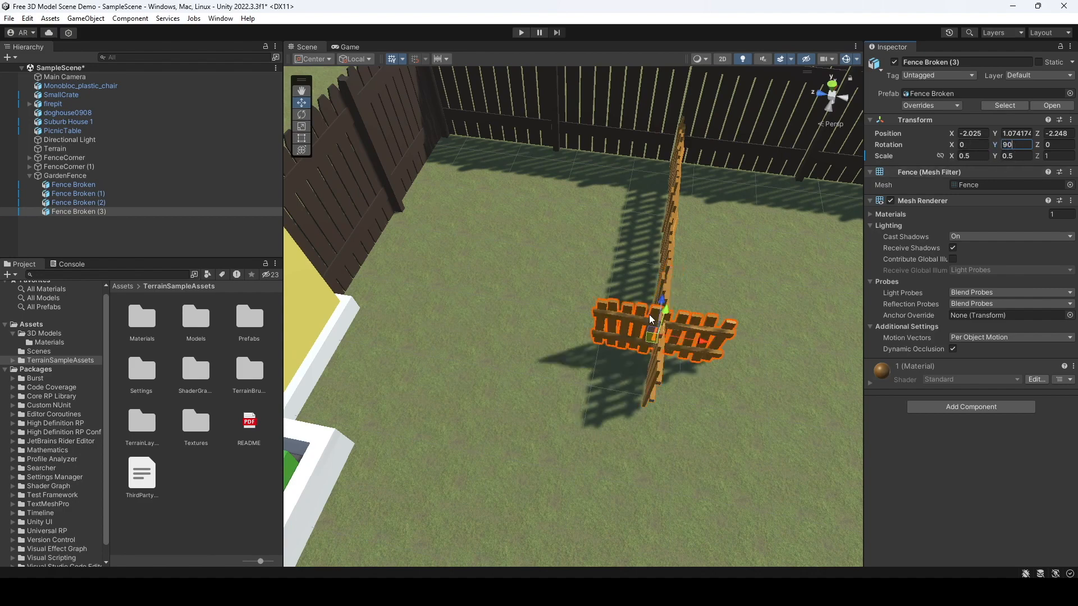
pyautogui.moveTo(799, 354); pyautogui.dragTo(738, 366, button='middle')
pyautogui.moveTo(594, 317); pyautogui.dragTo(547, 413)
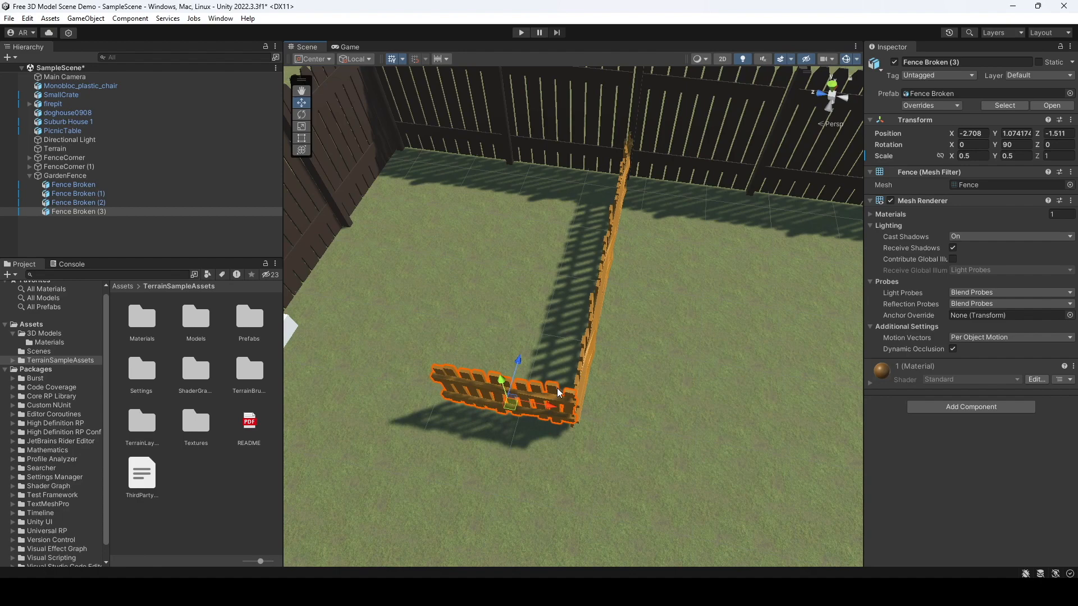
pyautogui.moveTo(519, 364); pyautogui.dragTo(517, 370)
# - Duplicate Fence Broken (3) and move the copy toward the tall fence by the house, to about Z -0.045, extending the garden fence
pyautogui.moveTo(443, 312); pyautogui.dragTo(613, 270, button='middle')
pyautogui.moveTo(562, 402); pyautogui.dragTo(568, 385, button='right')
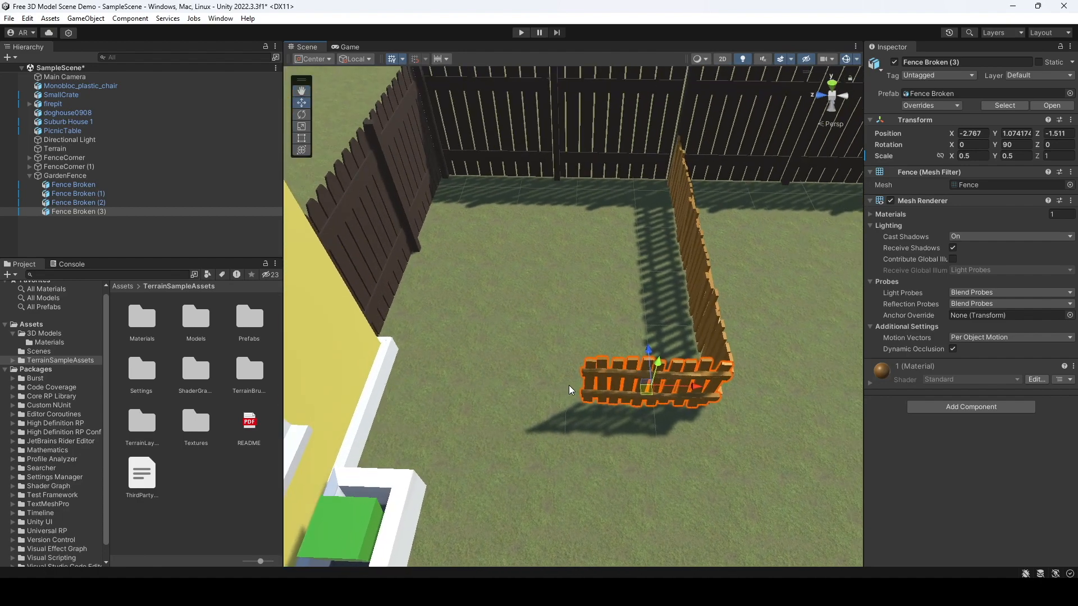
pyautogui.rightClick(93, 214)
pyautogui.click(121, 200)
pyautogui.moveTo(700, 390); pyautogui.dragTo(557, 386)
pyautogui.moveTo(525, 241); pyautogui.dragTo(606, 207, button='middle')
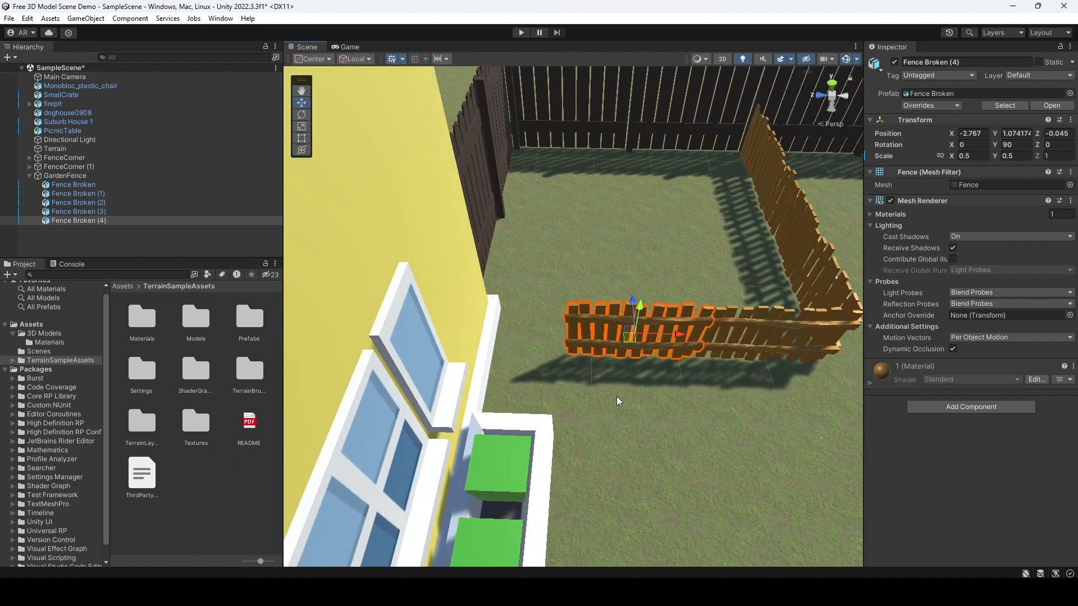
pyautogui.moveTo(742, 252); pyautogui.dragTo(696, 275, button='right')
pyautogui.moveTo(775, 302); pyautogui.dragTo(674, 304, button='middle')
pyautogui.moveTo(770, 413); pyautogui.dragTo(619, 376, button='middle')
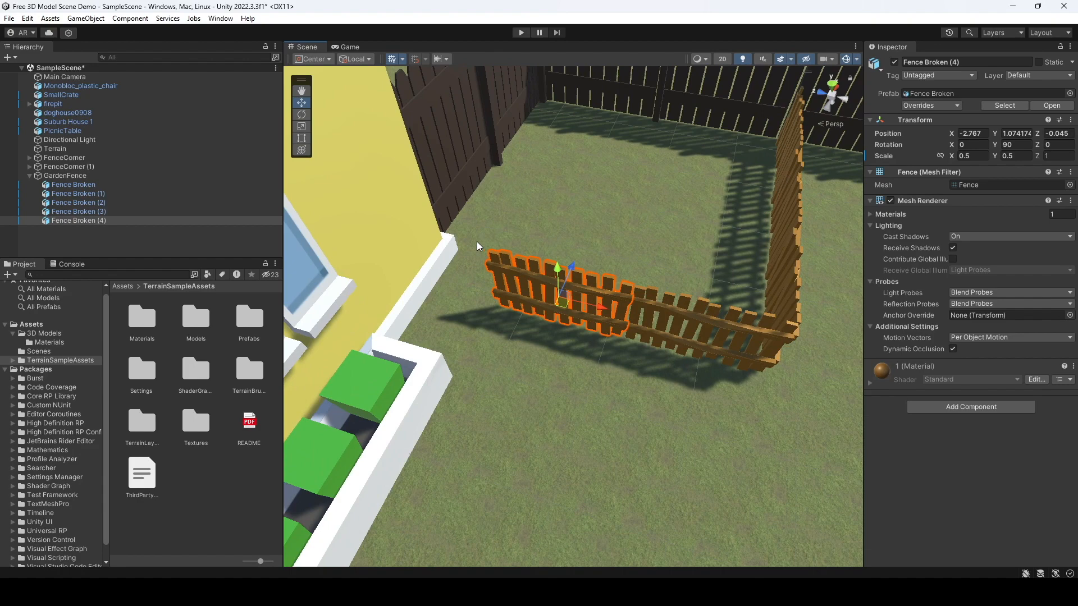
pyautogui.moveTo(663, 468); pyautogui.dragTo(636, 446, button='right')
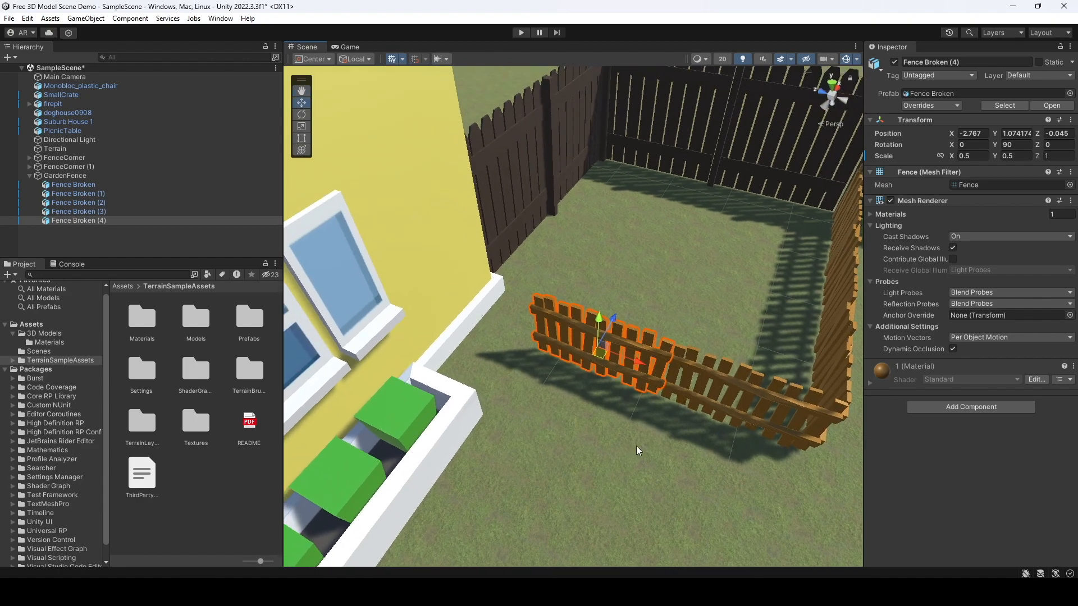
pyautogui.scroll(-3, 641, 430)
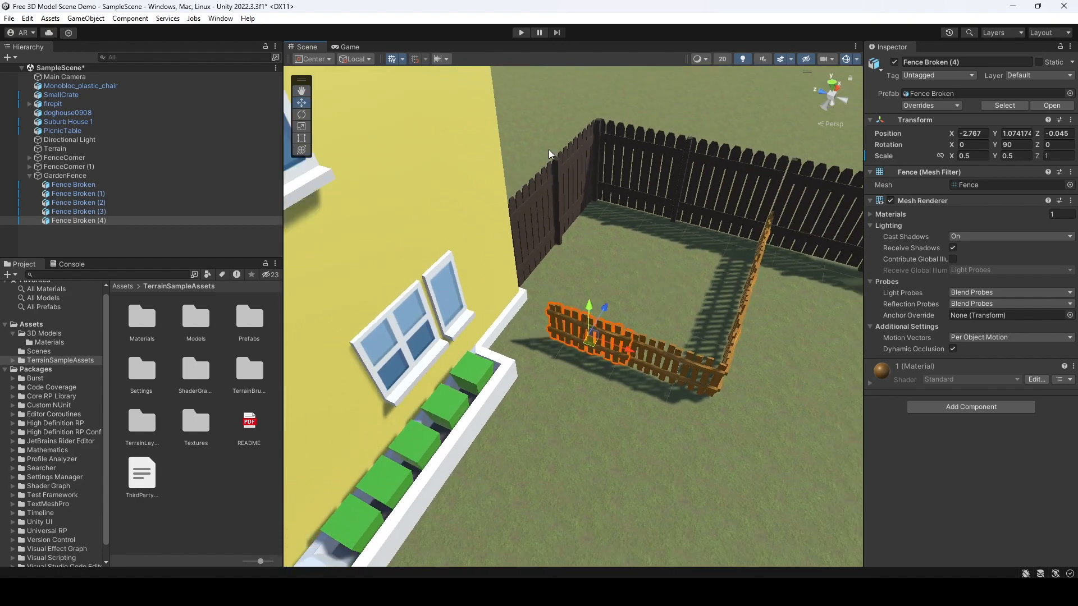
# - Move SmallCrate inside the garden fence enclosure, to about X 42.44 and Z 3.836
pyautogui.click(530, 177)
pyautogui.moveTo(796, 318); pyautogui.dragTo(654, 340, button='middle')
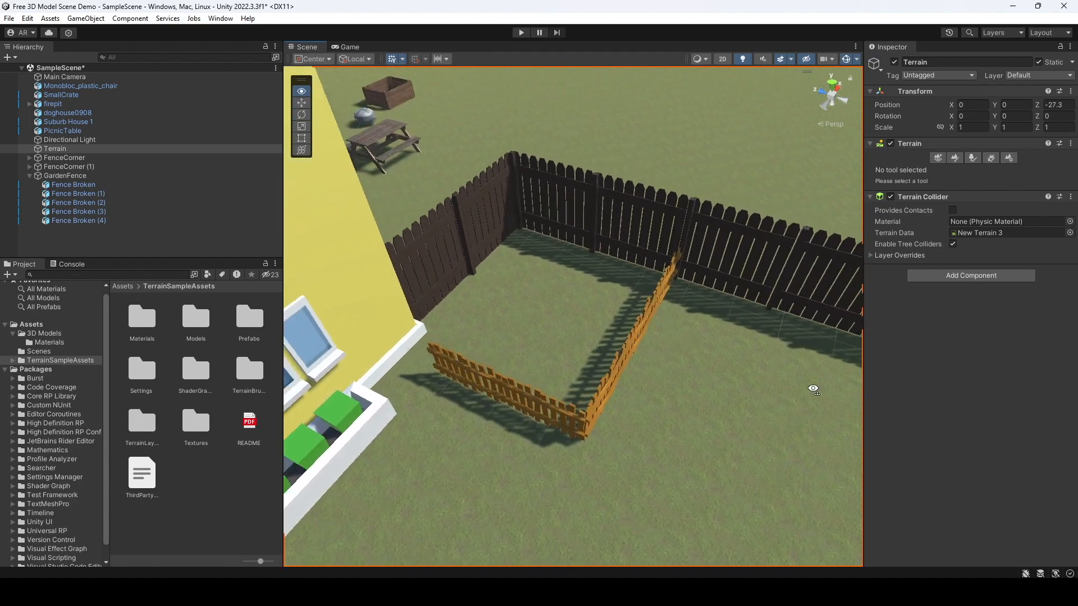
pyautogui.moveTo(822, 392); pyautogui.dragTo(752, 371, button='right')
pyautogui.moveTo(775, 451); pyautogui.dragTo(642, 426, button='middle')
pyautogui.moveTo(738, 298); pyautogui.dragTo(675, 296, button='right')
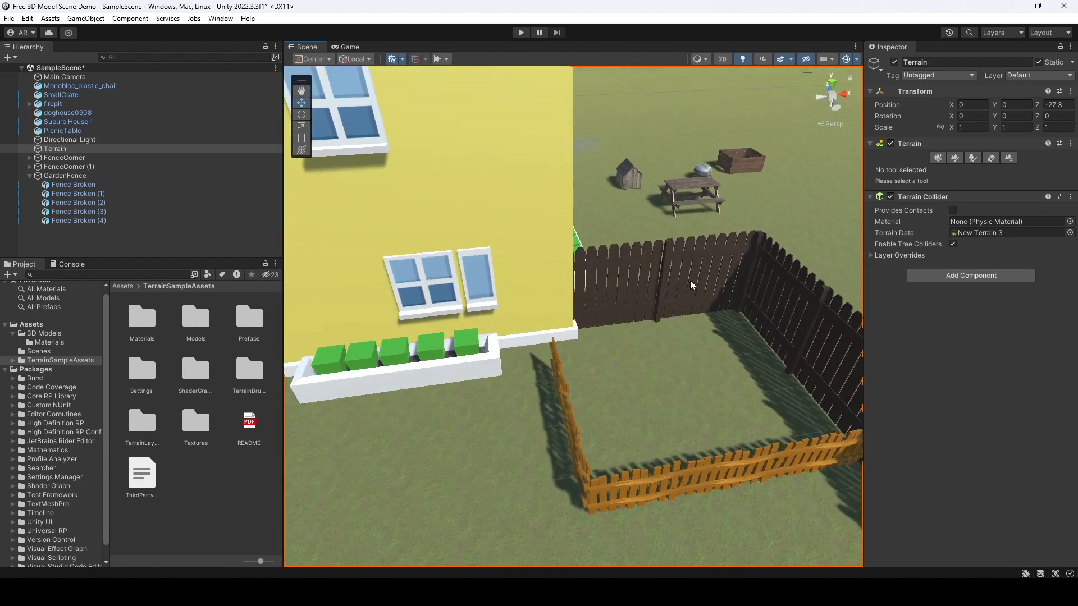
pyautogui.click(745, 164)
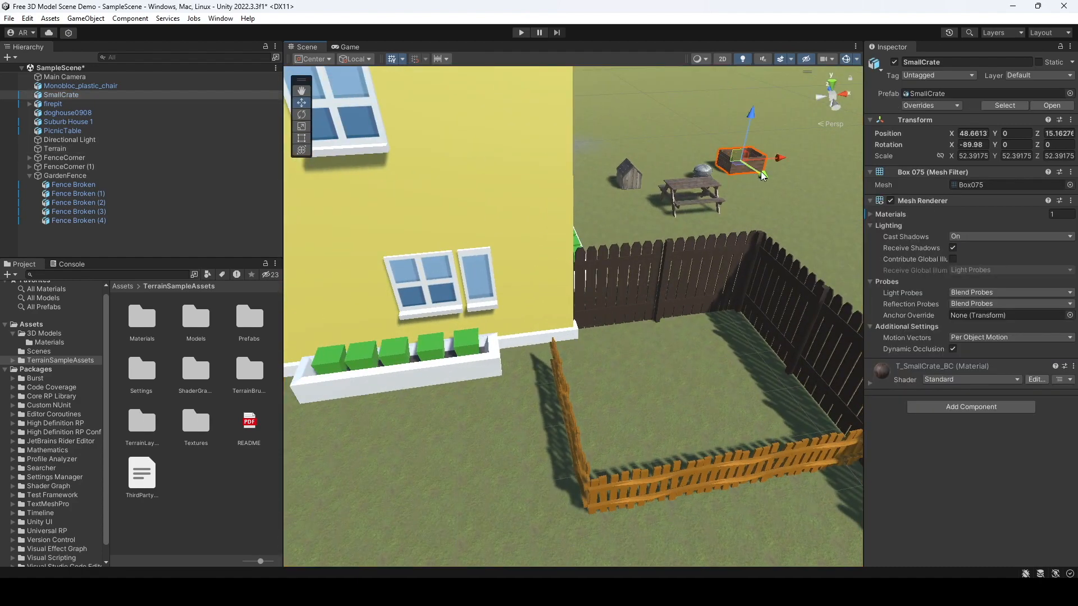
pyautogui.moveTo(728, 290); pyautogui.dragTo(598, 288, button='middle')
pyautogui.moveTo(689, 172); pyautogui.dragTo(569, 421)
pyautogui.moveTo(569, 421); pyautogui.dragTo(719, 365, button='middle')
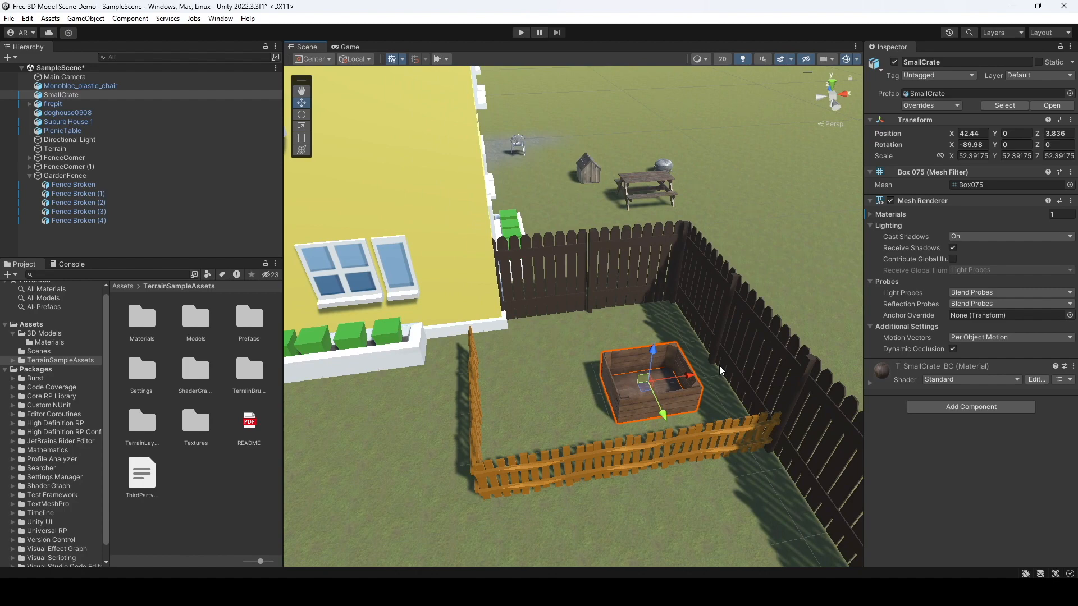
pyautogui.scroll(6, 579, 372)
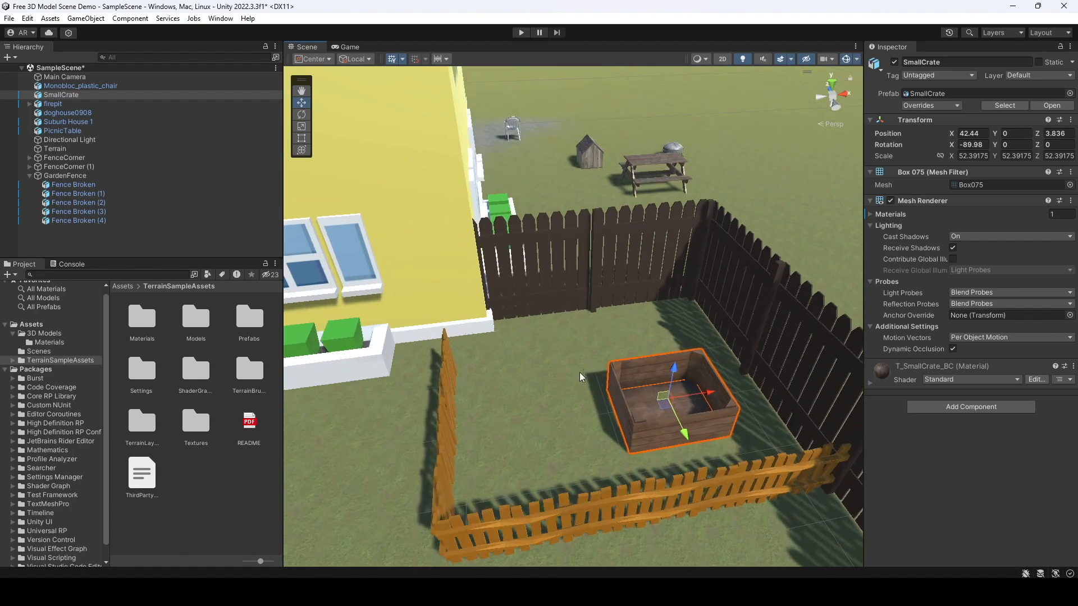
# - Sink SmallCrate partly into the ground and move it beside the garden fence corner, to about X 40.659, Y -0.323, Z 3.475
pyautogui.moveTo(593, 468); pyautogui.dragTo(615, 365, button='middle')
pyautogui.moveTo(498, 370); pyautogui.dragTo(593, 373, button='right')
pyautogui.moveTo(495, 370); pyautogui.dragTo(571, 371, button='middle')
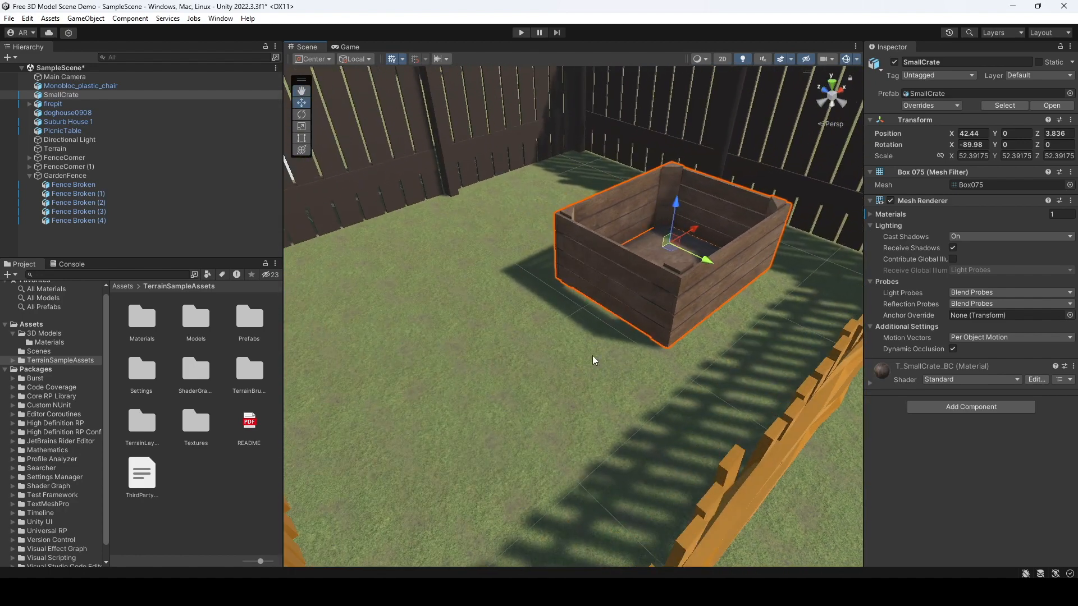
pyautogui.moveTo(677, 203); pyautogui.dragTo(677, 204)
pyautogui.moveTo(557, 372); pyautogui.dragTo(566, 364, button='middle')
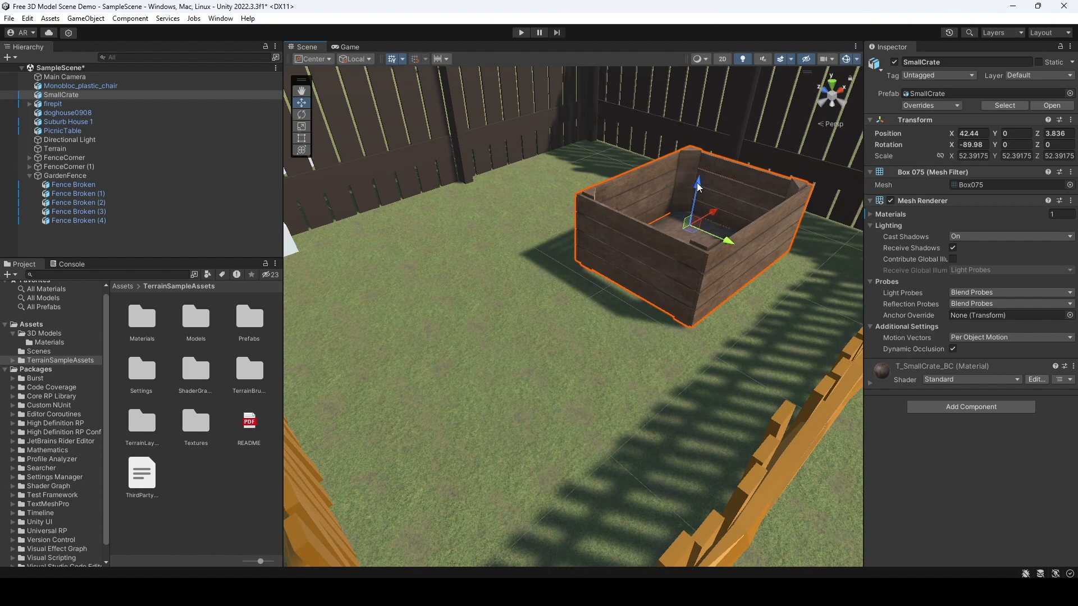
pyautogui.moveTo(699, 187); pyautogui.dragTo(734, 311)
pyautogui.moveTo(733, 310); pyautogui.dragTo(679, 380, button='right')
pyautogui.moveTo(679, 380); pyautogui.dragTo(567, 364, button='middle')
pyautogui.moveTo(717, 272); pyautogui.dragTo(539, 317, button='right')
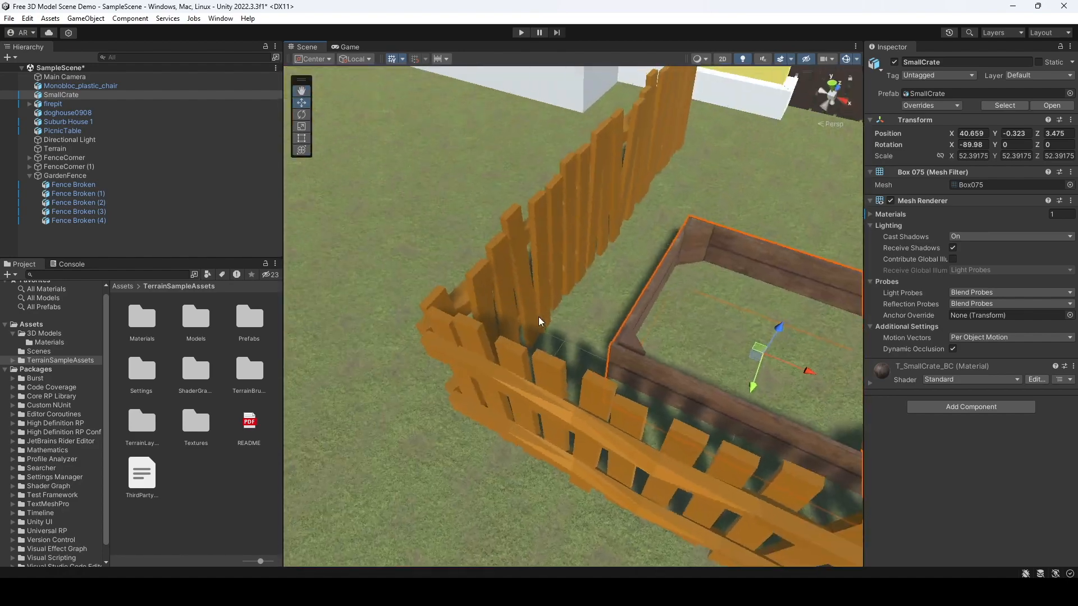
pyautogui.moveTo(690, 368); pyautogui.dragTo(513, 321, button='middle')
# - Duplicate SmallCrate and move the copy along X to about 42.018, flush against the original crate
pyautogui.click(436, 113)
pyautogui.moveTo(436, 112); pyautogui.dragTo(610, 379, button='right')
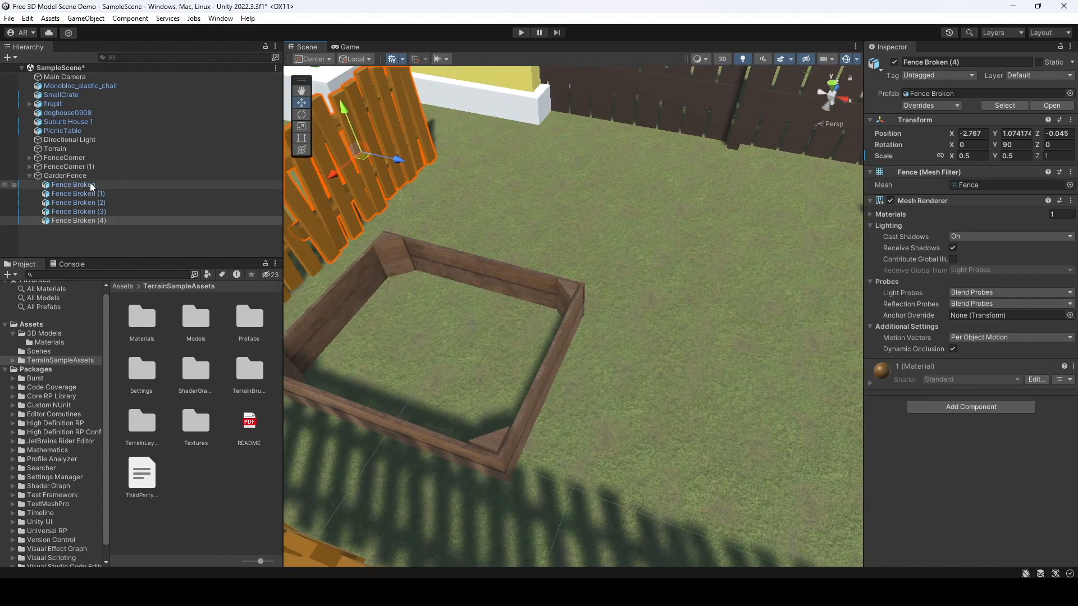
pyautogui.click(447, 257)
pyautogui.rightClick(68, 96)
pyautogui.click(103, 172)
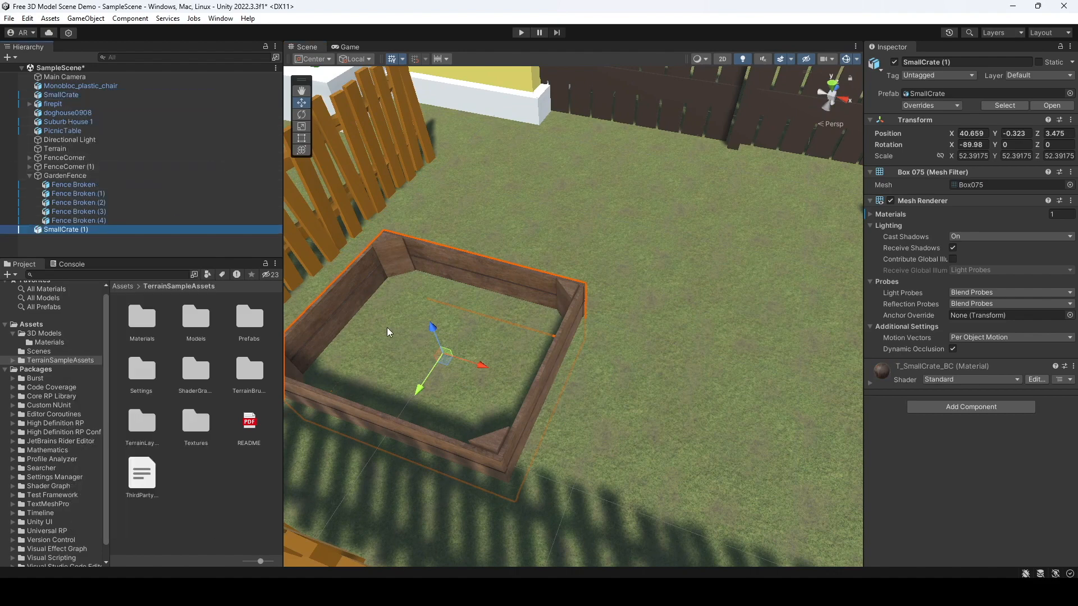
pyautogui.moveTo(485, 368); pyautogui.dragTo(711, 449)
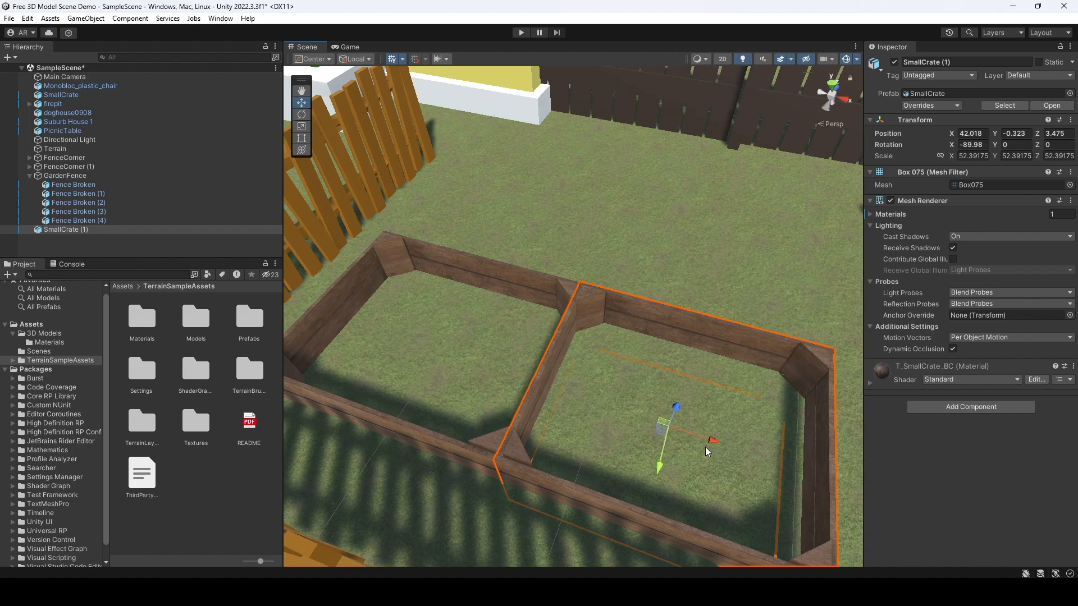
# - Duplicate both crates together and move the copies to about Z 4.574, forming a two-by-two grid of garden beds
pyautogui.moveTo(77, 94); pyautogui.dragTo(39, 226)
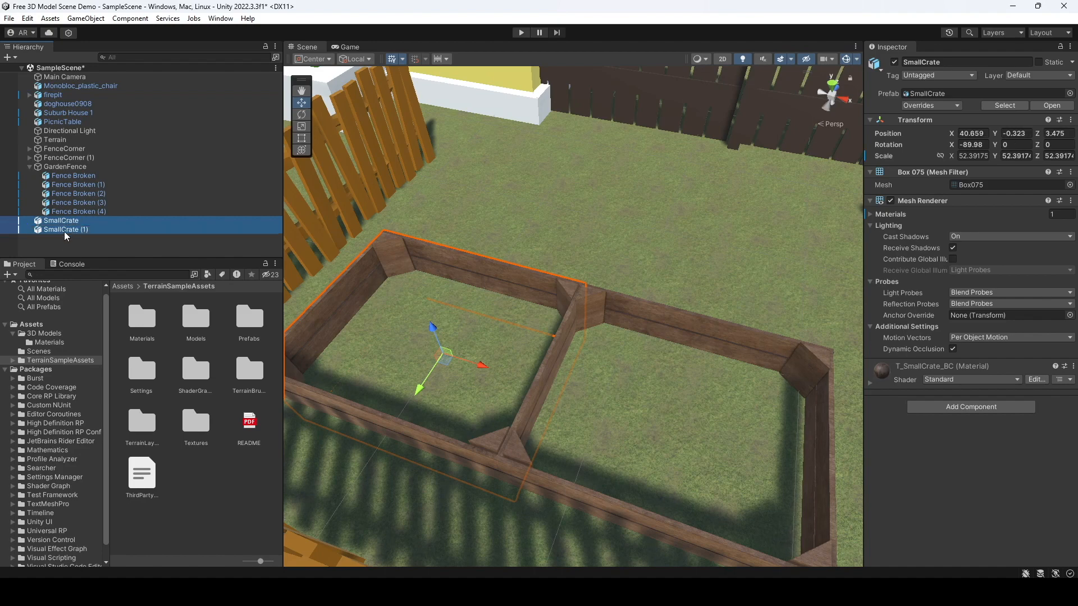
pyautogui.keyDown('ctrl'); pyautogui.click(64, 232); pyautogui.keyUp('ctrl')
pyautogui.rightClick(67, 229)
pyautogui.click(114, 209)
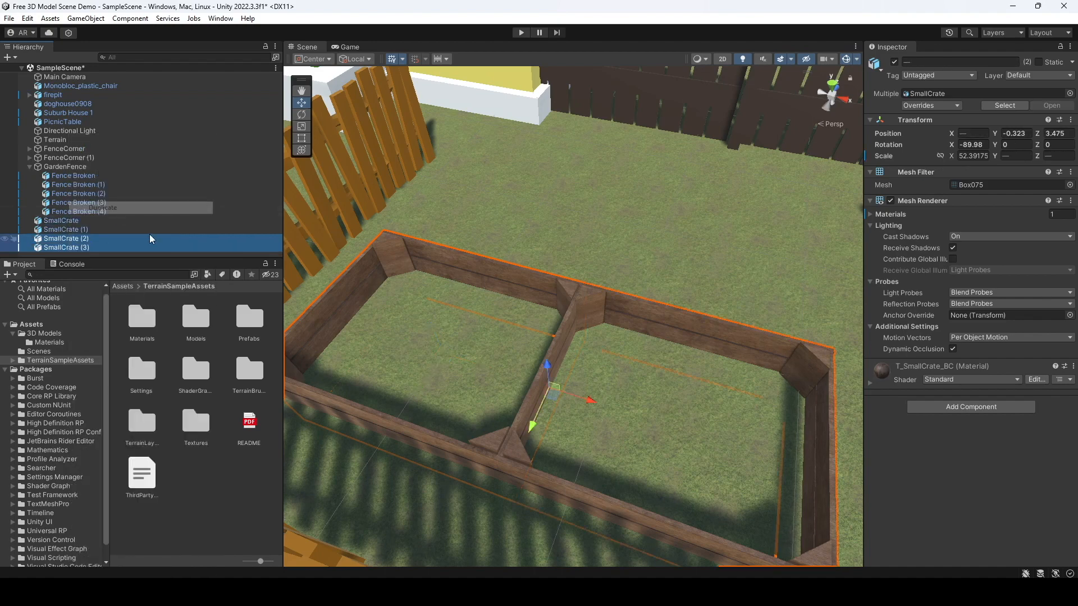
pyautogui.moveTo(529, 425); pyautogui.dragTo(554, 271)
pyautogui.moveTo(678, 316); pyautogui.dragTo(641, 352, button='right')
pyautogui.moveTo(517, 339); pyautogui.dragTo(386, 318, button='right')
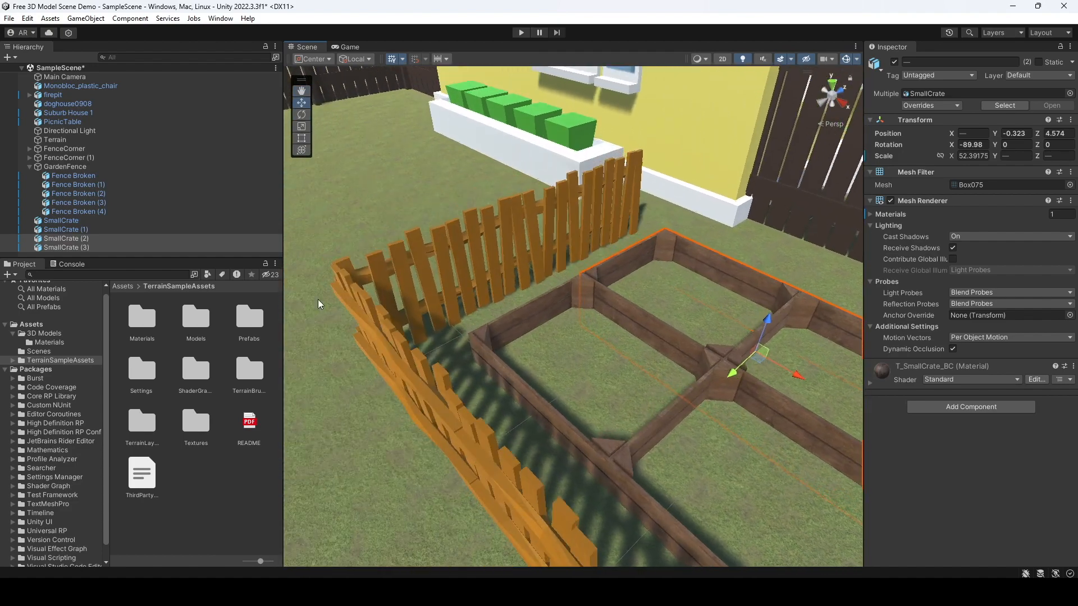
pyautogui.click(29, 167)
pyautogui.click(81, 232)
# - Examine the garden bed grid up close and the surrounding yard, fences and props from several angles
pyautogui.moveTo(573, 331); pyautogui.dragTo(498, 275, button='middle')
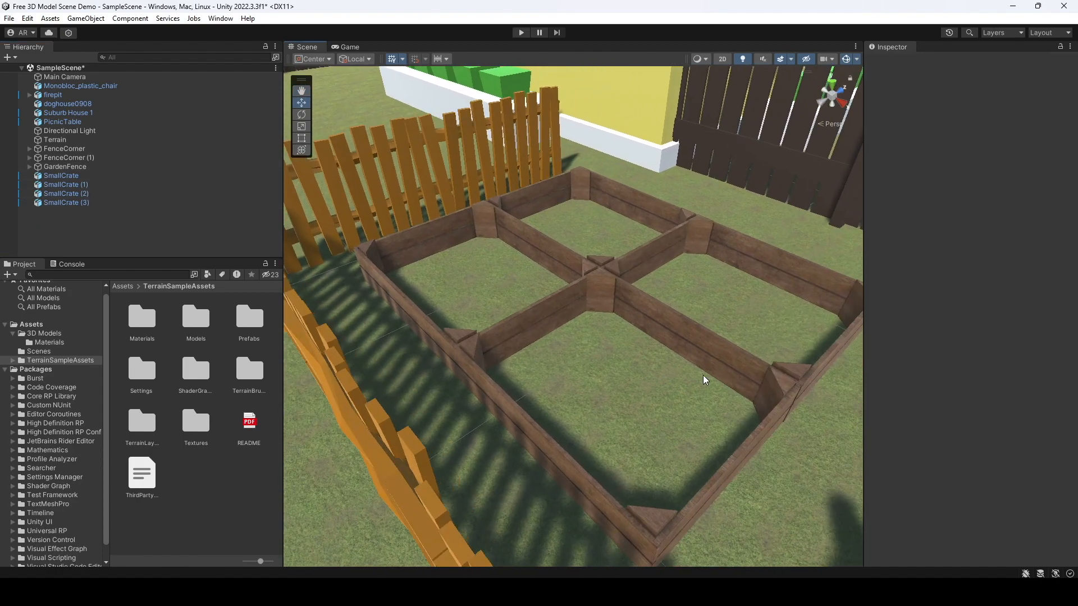
pyautogui.scroll(6, 676, 335)
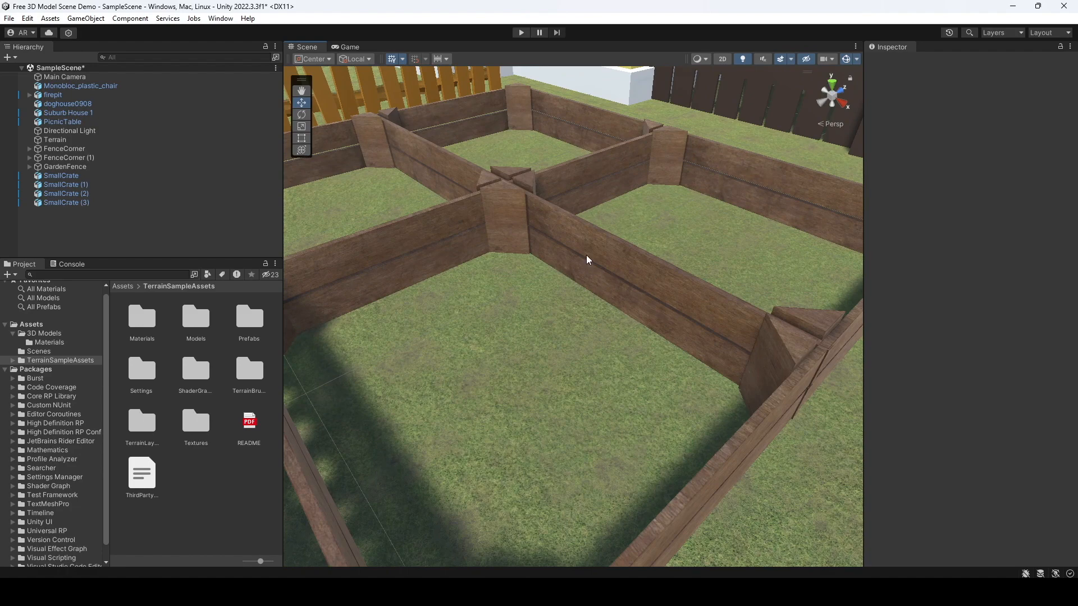
pyautogui.moveTo(576, 315); pyautogui.dragTo(565, 341, button='right')
pyautogui.moveTo(775, 371); pyautogui.dragTo(724, 376, button='middle')
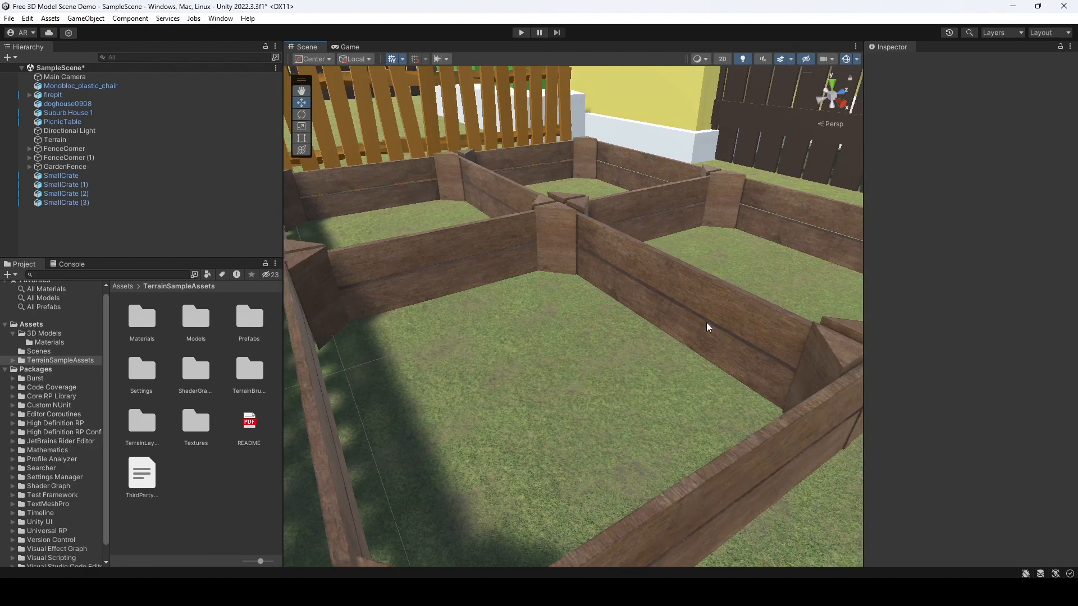
pyautogui.scroll(-5, 706, 322)
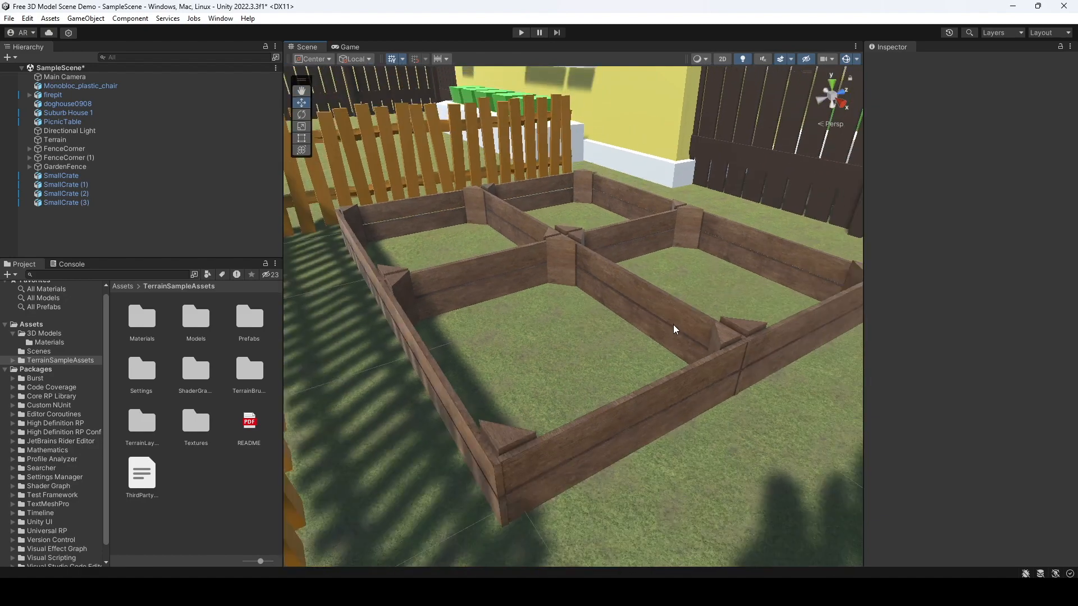
pyautogui.moveTo(642, 241); pyautogui.dragTo(658, 348, button='middle')
pyautogui.moveTo(612, 329); pyautogui.dragTo(667, 342, button='right')
pyautogui.moveTo(666, 342); pyautogui.dragTo(585, 321, button='middle')
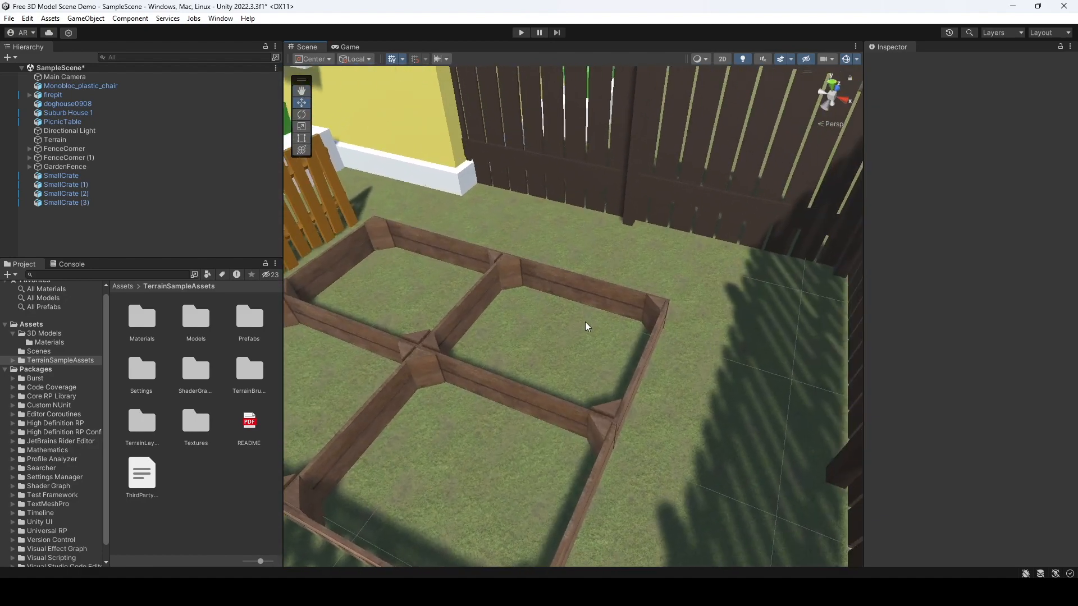
pyautogui.scroll(-3, 585, 322)
pyautogui.moveTo(494, 288); pyautogui.dragTo(569, 308, button='middle')
pyautogui.scroll(-10, 625, 317)
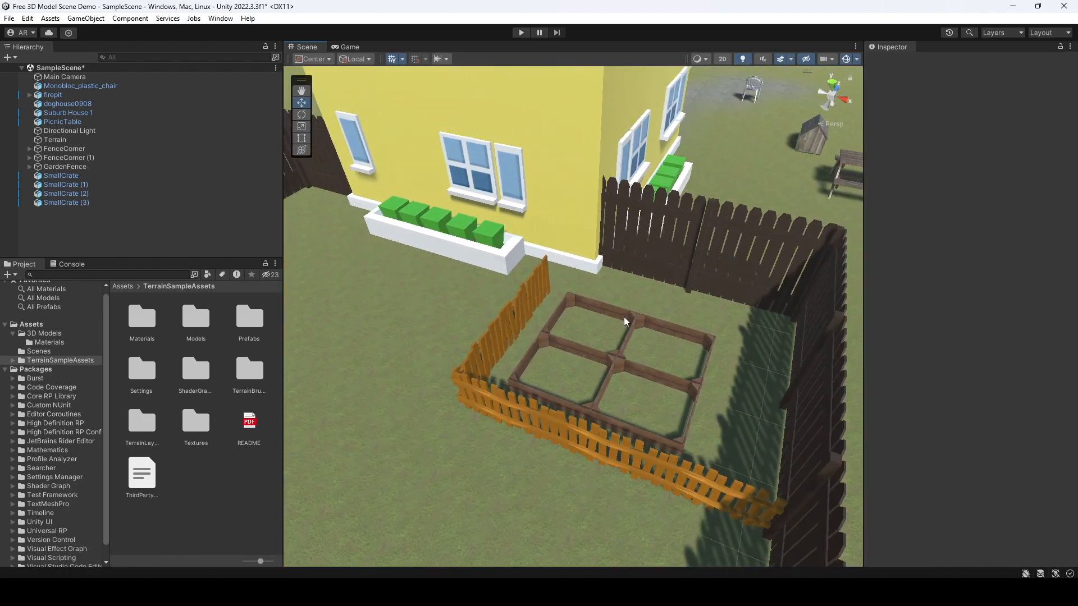
pyautogui.moveTo(732, 236); pyautogui.dragTo(698, 264, button='middle')
pyautogui.moveTo(812, 319); pyautogui.dragTo(672, 358, button='right')
pyautogui.moveTo(739, 415); pyautogui.dragTo(579, 398, button='middle')
pyautogui.scroll(-5, 696, 365)
pyautogui.scroll(-1, 696, 365)
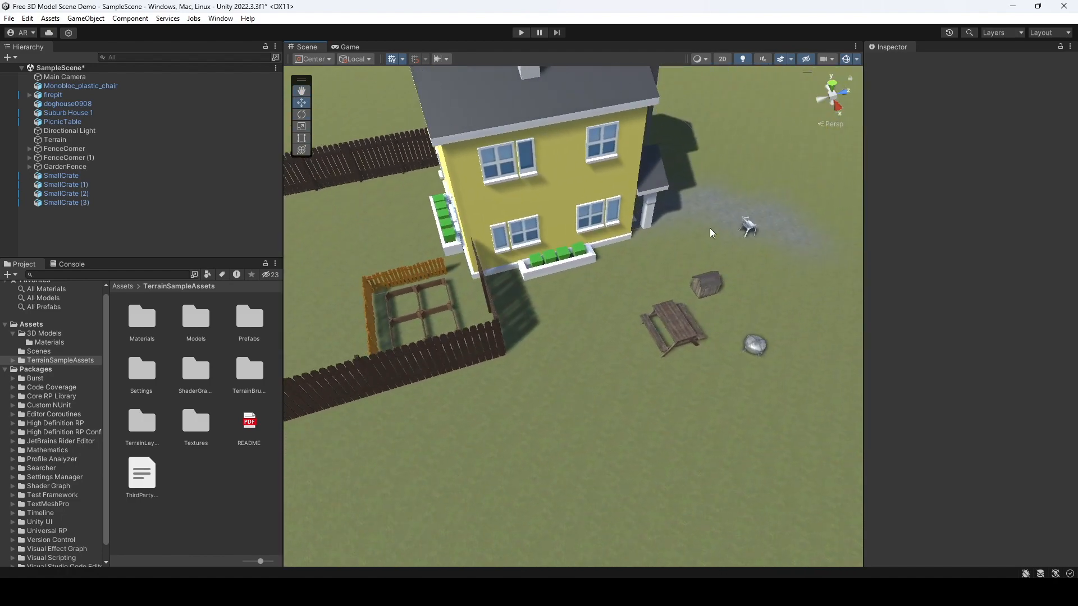
pyautogui.moveTo(516, 305); pyautogui.dragTo(721, 308, button='middle')
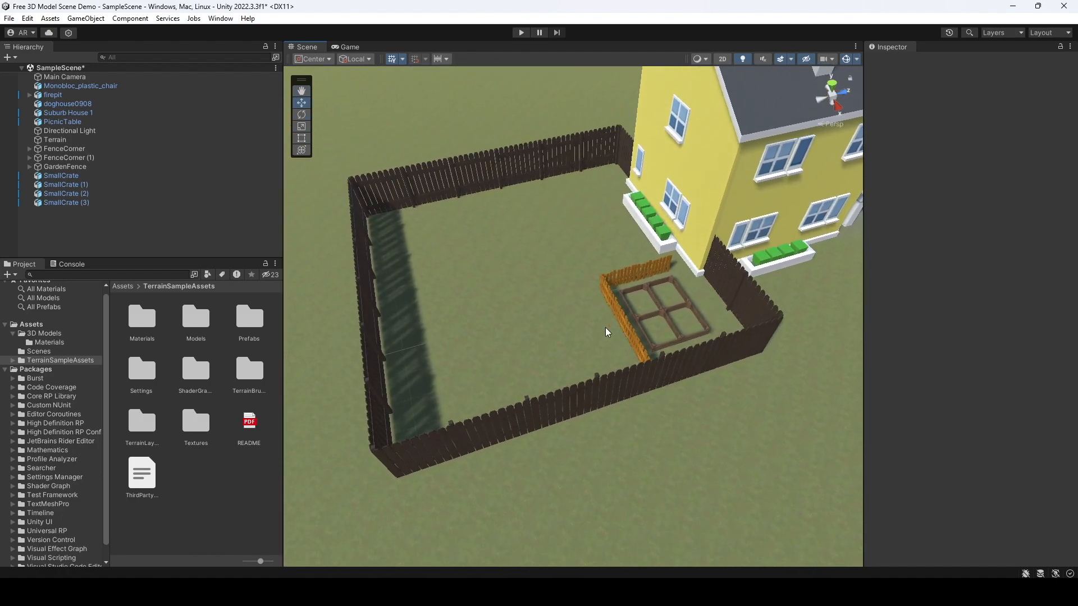
# - Move PicnicTable from beside the house into the fenced yard, to about X 40.23 and Z -2.03
pyautogui.moveTo(603, 328); pyautogui.dragTo(639, 355, button='middle')
pyautogui.moveTo(638, 356); pyautogui.dragTo(706, 340, button='right')
pyautogui.scroll(3, 691, 369)
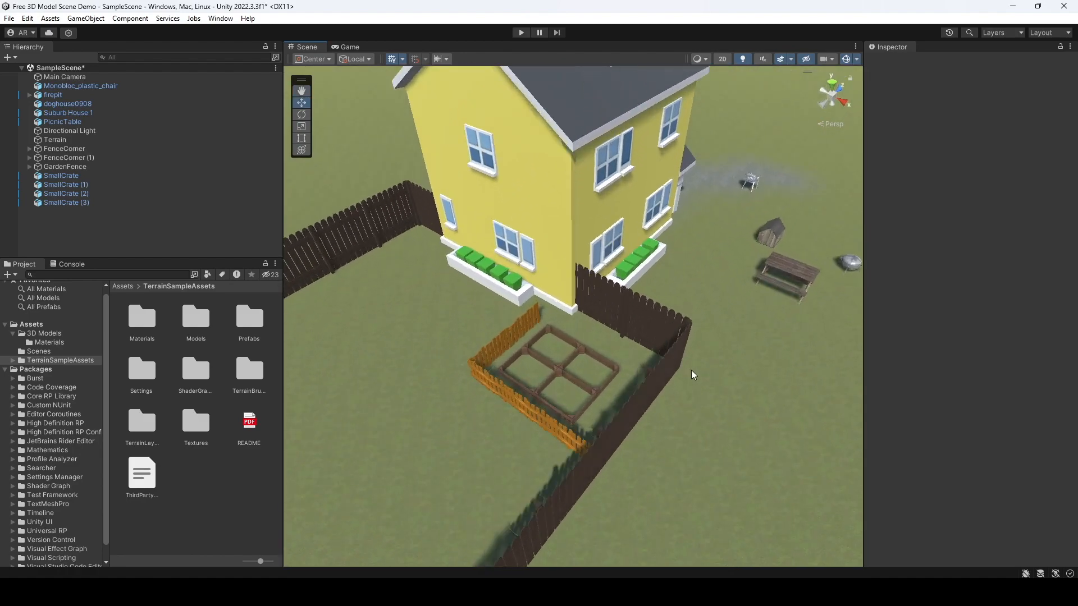
pyautogui.click(802, 277)
pyautogui.moveTo(784, 324); pyautogui.dragTo(649, 533)
pyautogui.moveTo(797, 403); pyautogui.dragTo(717, 412, button='right')
pyautogui.moveTo(710, 481); pyautogui.dragTo(478, 536)
pyautogui.scroll(-3, 591, 433)
pyautogui.moveTo(591, 433); pyautogui.dragTo(473, 258)
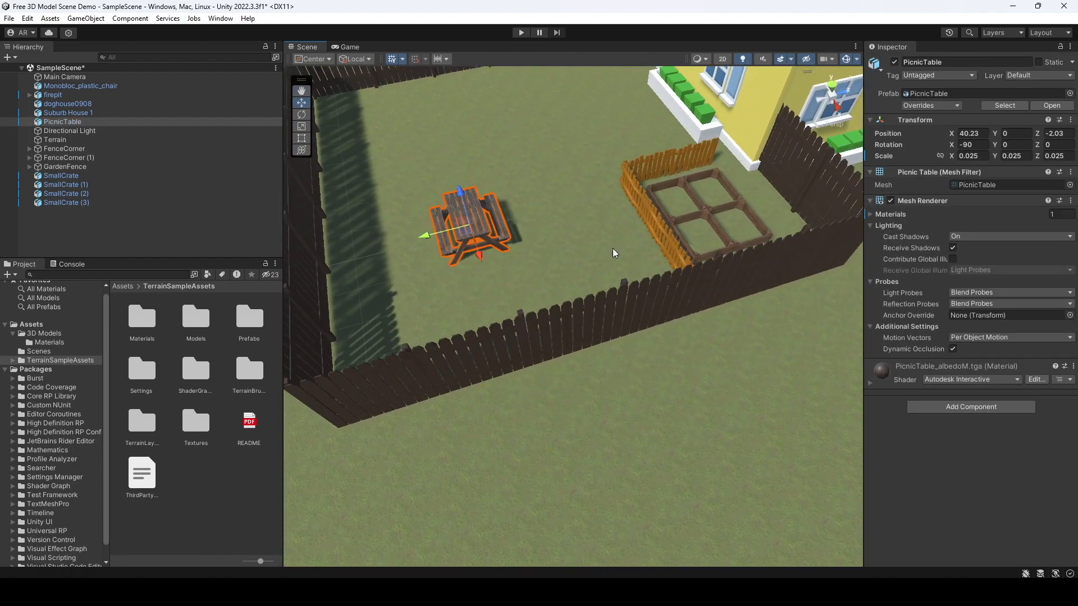
# - Move doghouse0908 into the far corner of the fenced yard, to about X 33.69 and Z -4.63
pyautogui.moveTo(473, 259); pyautogui.dragTo(774, 241, button='right')
pyautogui.click(796, 227)
pyautogui.moveTo(755, 247); pyautogui.dragTo(518, 421)
pyautogui.moveTo(569, 445); pyautogui.dragTo(380, 272)
pyautogui.moveTo(387, 300); pyautogui.dragTo(280, 301, button='right')
pyautogui.moveTo(555, 243); pyautogui.dragTo(378, 259)
# - Move the firepit into the yard near the house's window planter, to about X 35.47 and Z 2.42
pyautogui.moveTo(617, 357); pyautogui.dragTo(724, 361, button='right')
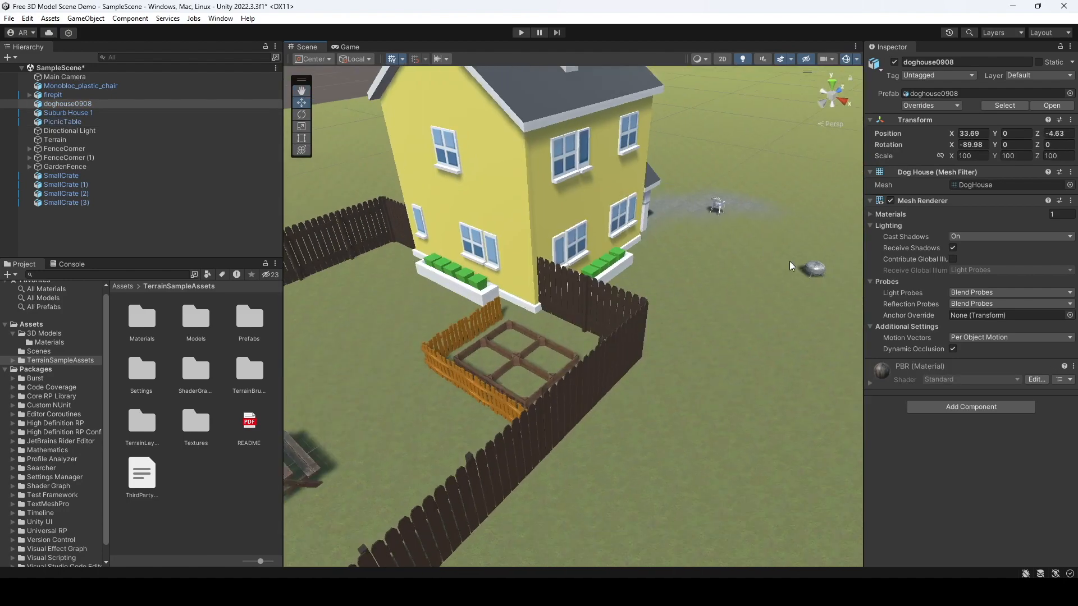
pyautogui.click(814, 267)
pyautogui.moveTo(837, 251); pyautogui.dragTo(368, 343)
pyautogui.moveTo(402, 273); pyautogui.dragTo(374, 316)
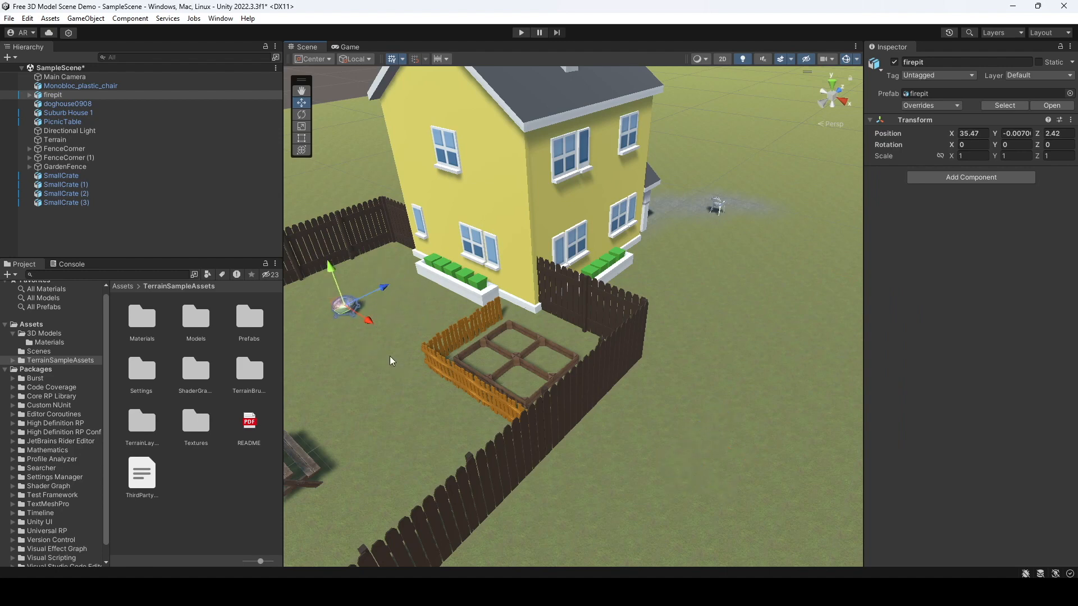
# - Move Monobloc_plastic_chair into the fenced yard beside the firepit and rotate it to face the firepit
pyautogui.moveTo(391, 360); pyautogui.dragTo(555, 419, button='middle')
pyautogui.click(820, 242)
pyautogui.moveTo(847, 248); pyautogui.dragTo(478, 403)
pyautogui.scroll(5, 541, 389)
pyautogui.moveTo(541, 390); pyautogui.dragTo(638, 409, button='right')
pyautogui.scroll(8, 638, 409)
pyautogui.moveTo(748, 416); pyautogui.dragTo(664, 380, button='middle')
pyautogui.click(299, 113)
pyautogui.moveTo(470, 302); pyautogui.dragTo(411, 277)
# - Duplicate Monobloc_plastic_chair, place the copy at another side of the firepit, and rotate it toward the firepit
pyautogui.rightClick(55, 85)
pyautogui.click(103, 161)
pyautogui.press('w')
pyautogui.moveTo(480, 298); pyautogui.dragTo(564, 231)
pyautogui.click(300, 115)
pyautogui.moveTo(625, 249); pyautogui.dragTo(490, 200)
# - Paint the Pebbles_C_Terrain Layer texture onto the terrain around the firepit and the two chairs
pyautogui.scroll(-8, 664, 321)
pyautogui.click(534, 396)
pyautogui.moveTo(535, 396); pyautogui.dragTo(547, 323, button='right')
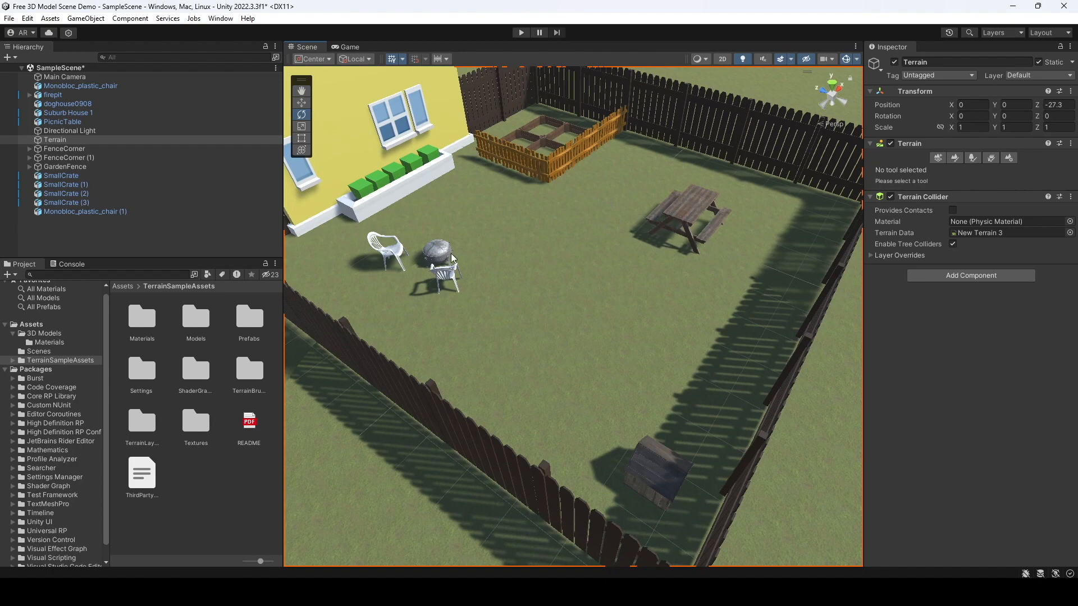
pyautogui.moveTo(729, 366); pyautogui.dragTo(745, 398, button='middle')
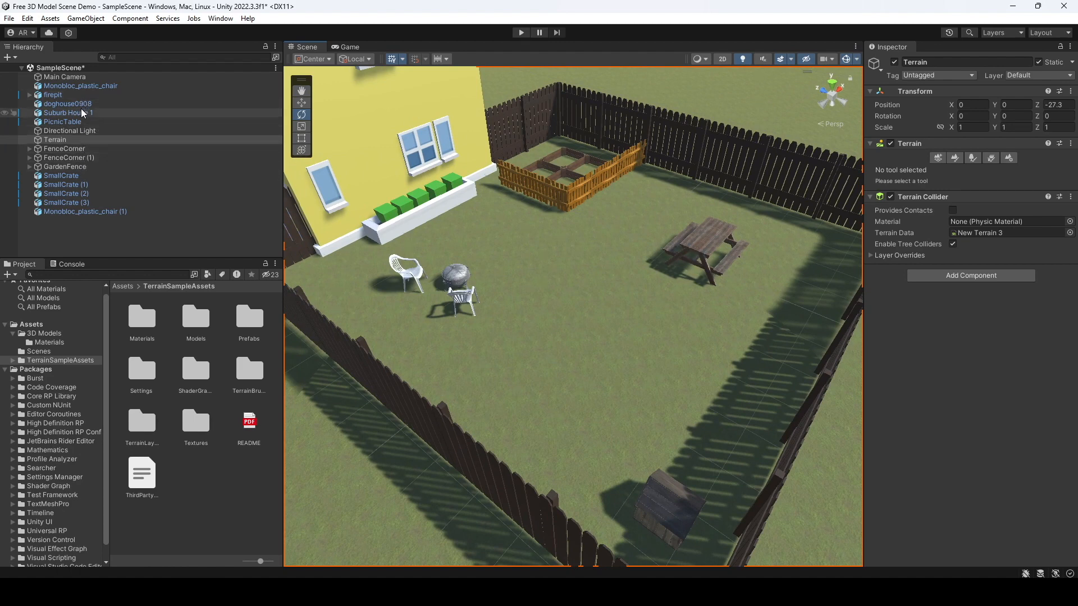
pyautogui.click(955, 158)
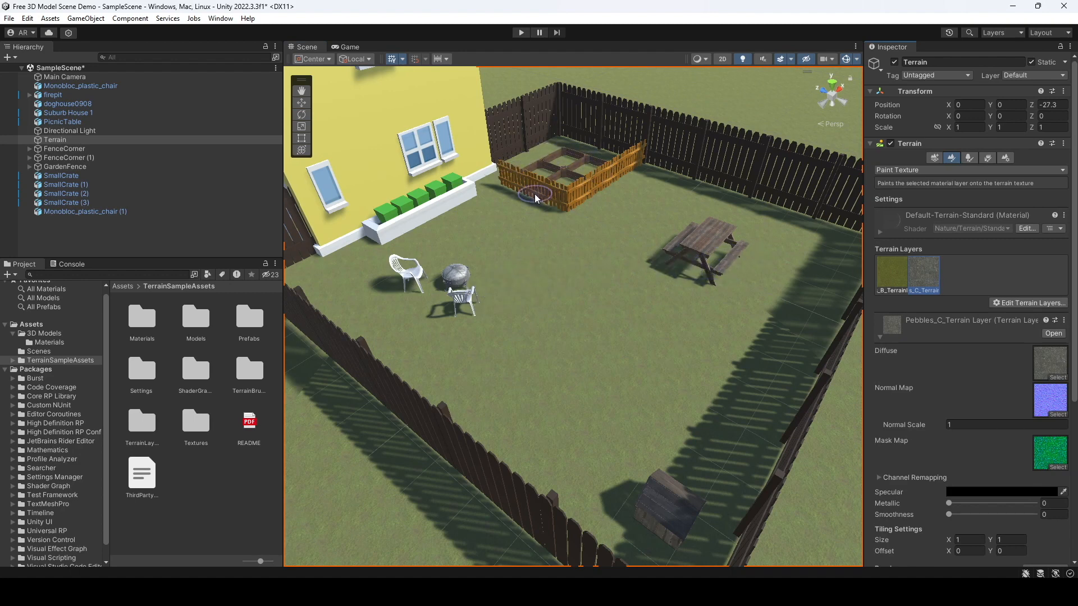
pyautogui.moveTo(457, 301)
pyautogui.mouseDown()
pyautogui.moveTo(416, 275)
pyautogui.moveTo(446, 268)
pyautogui.moveTo(467, 301)
pyautogui.mouseUp()
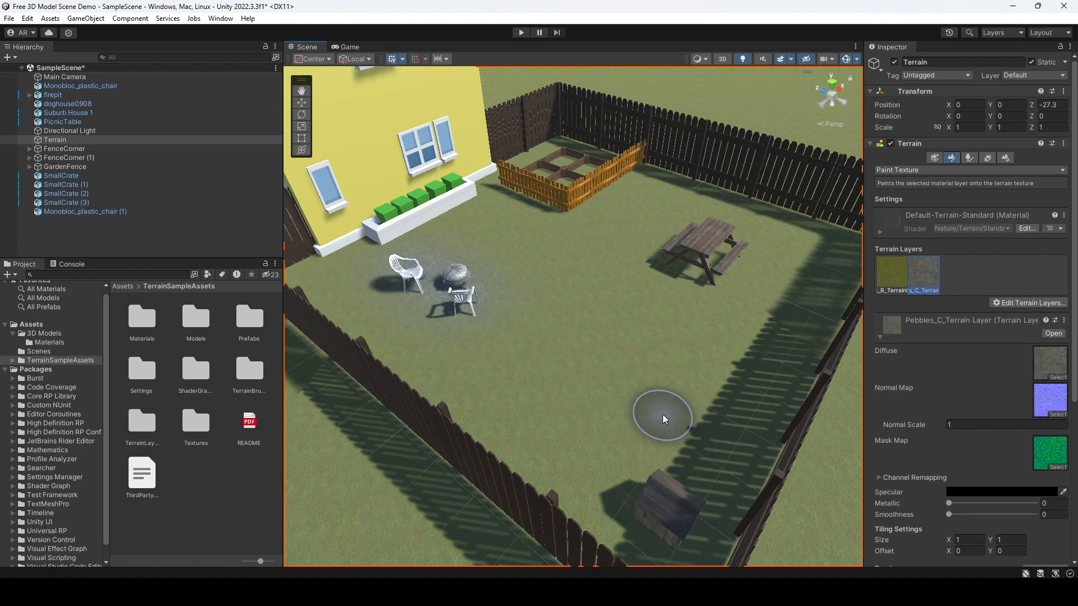
pyautogui.moveTo(705, 414)
pyautogui.mouseDown(button='right')
pyautogui.moveTo(700, 404)
pyautogui.moveTo(725, 420)
pyautogui.moveTo(704, 412)
pyautogui.mouseUp(button='right')
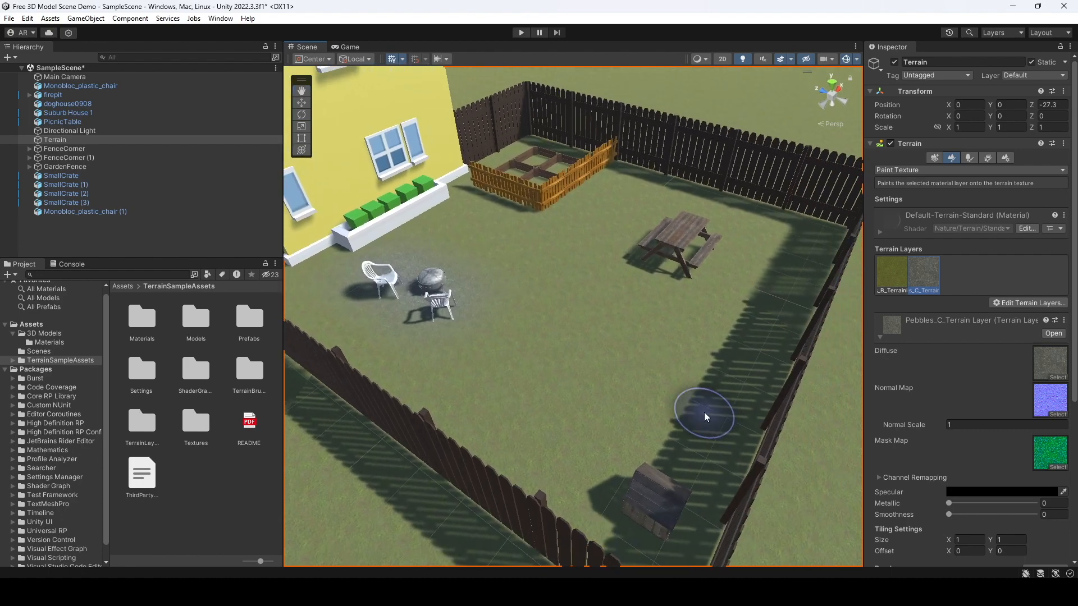
pyautogui.scroll(-5, 704, 412)
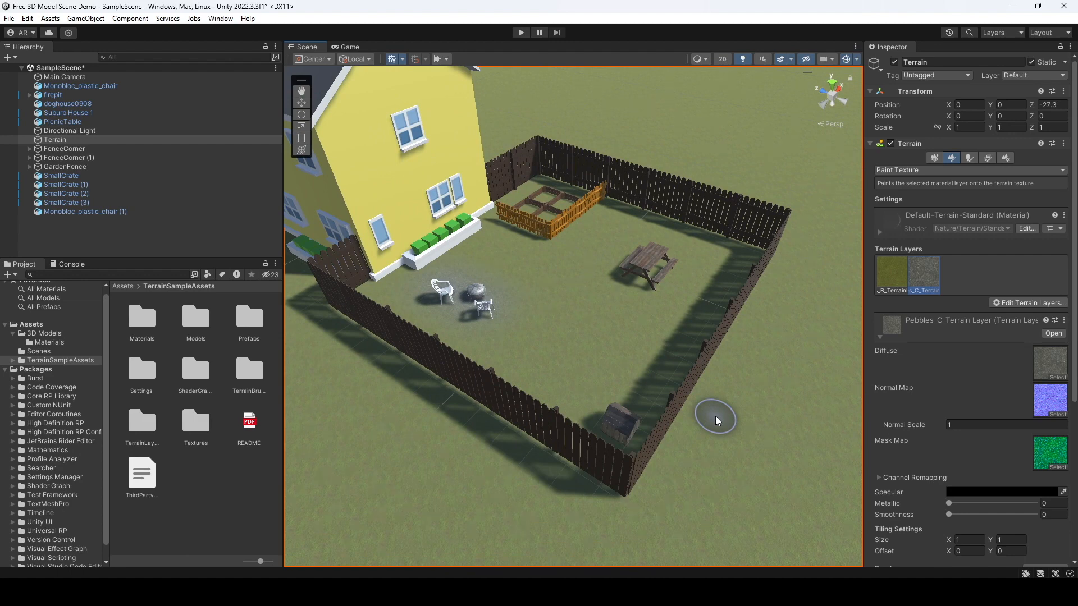
pyautogui.moveTo(768, 356); pyautogui.dragTo(774, 349, button='right')
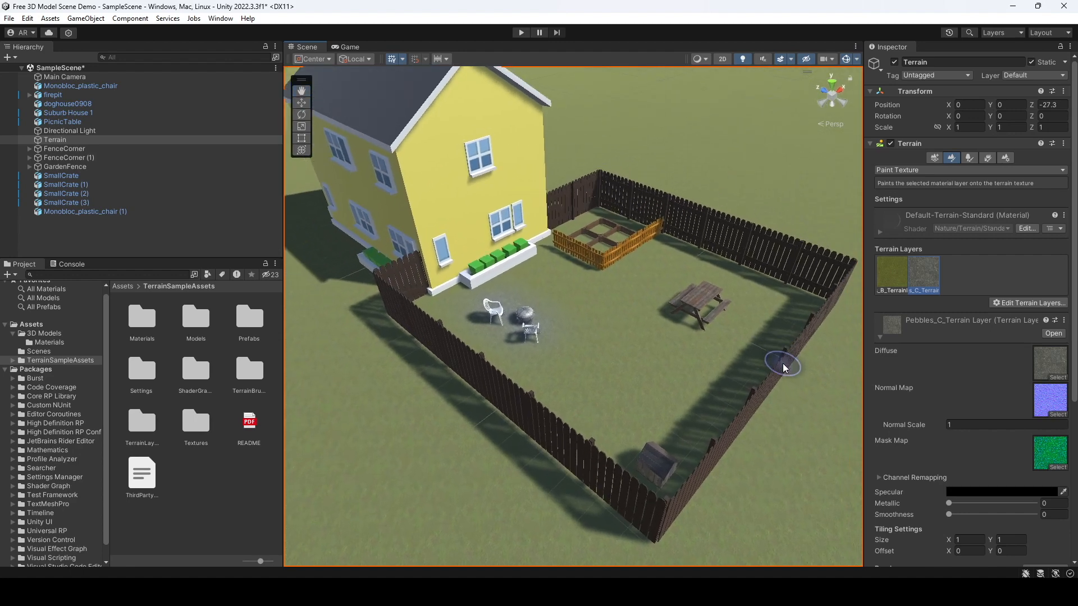